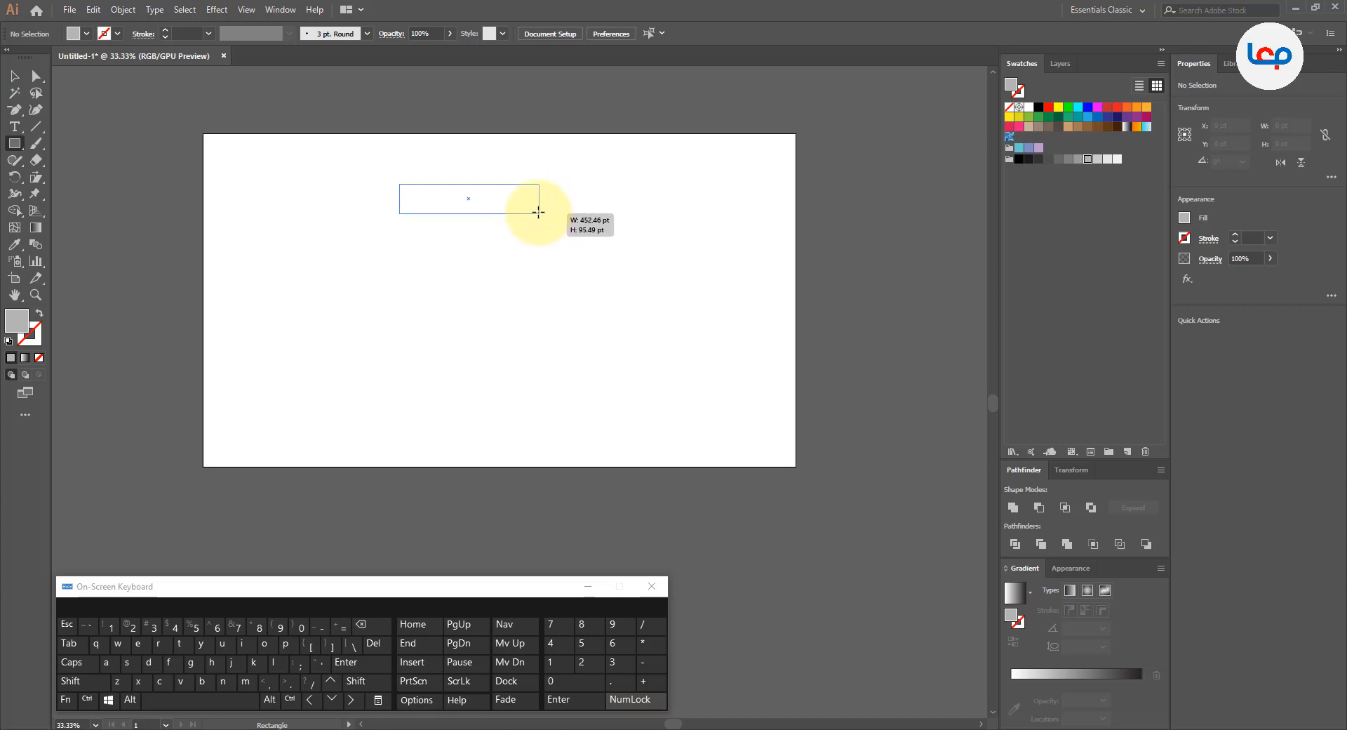
Step: Draw a gray rectangle about 450 × 91 pt near the artboard's upper edge and center it horizontally on the artboard
left_click_drag(538, 211, 538, 211)
left_click(14, 76)
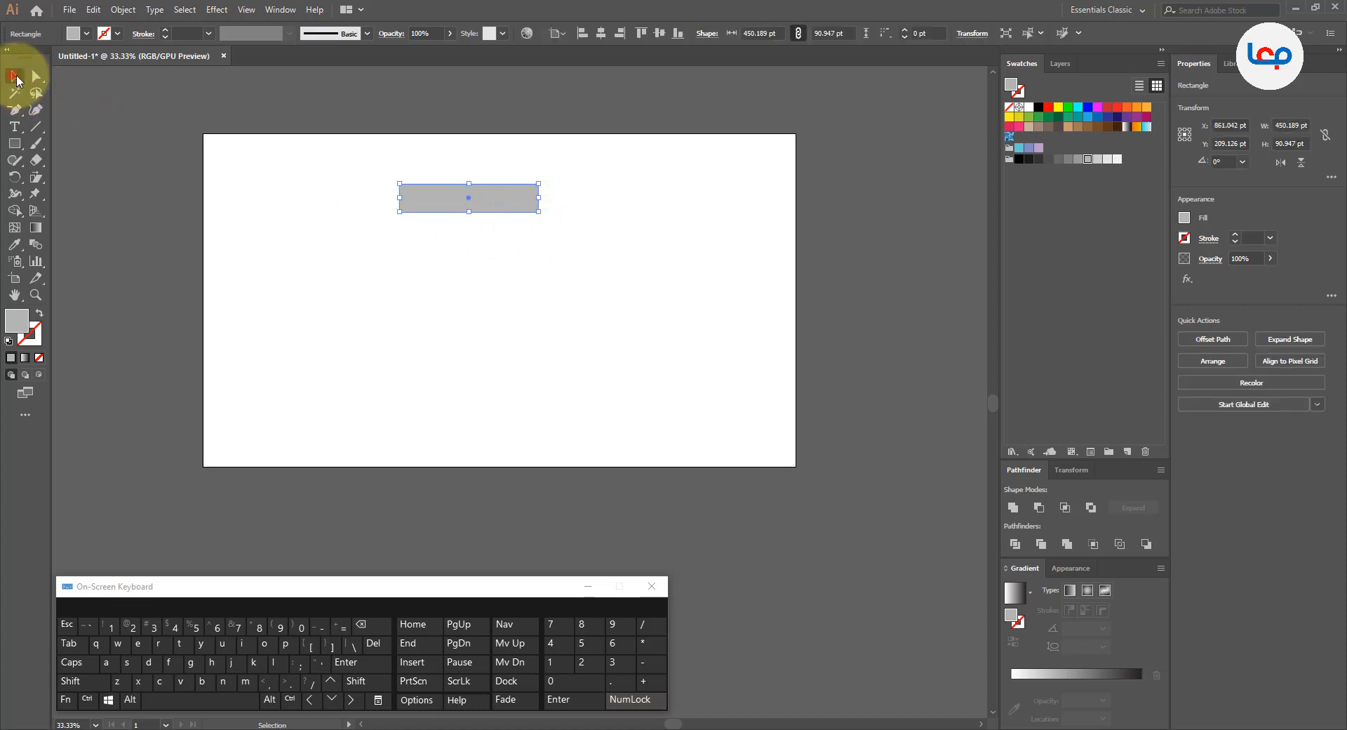
left_click(299, 228)
left_click(469, 200)
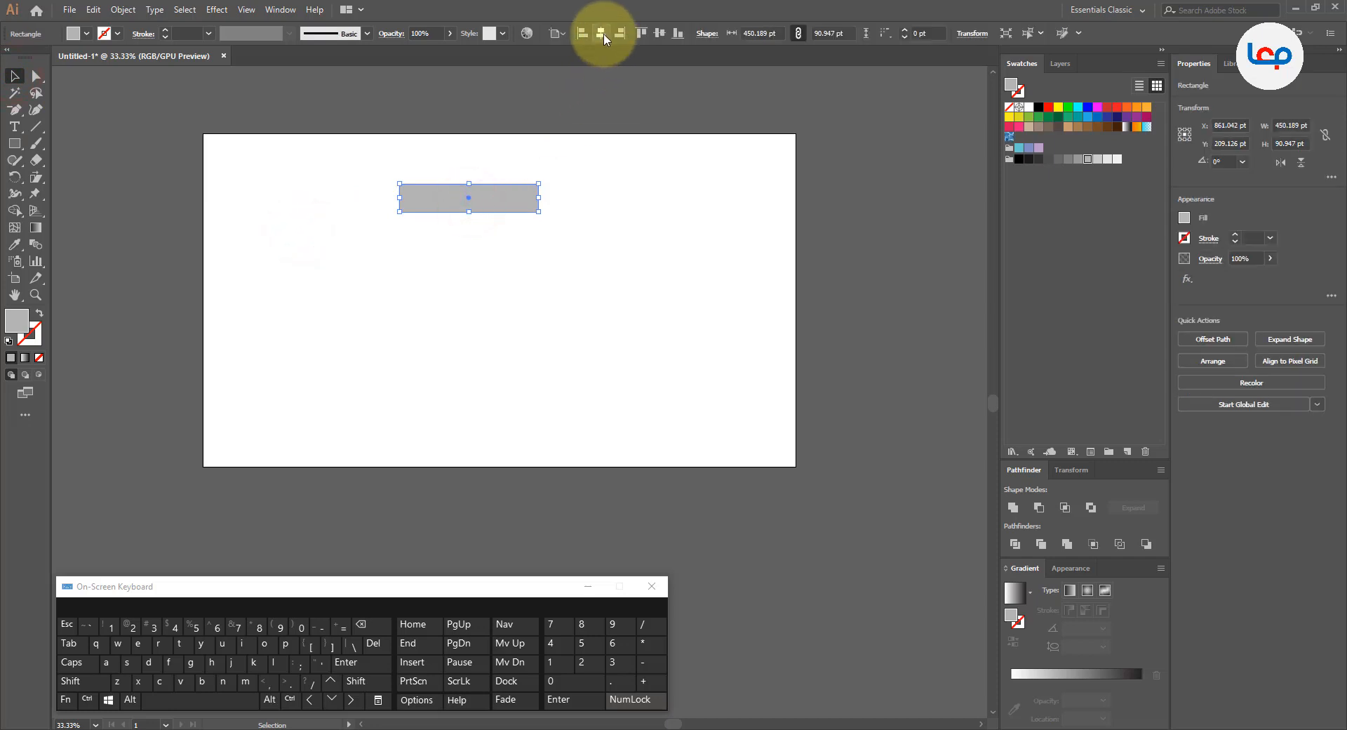
left_click(593, 131)
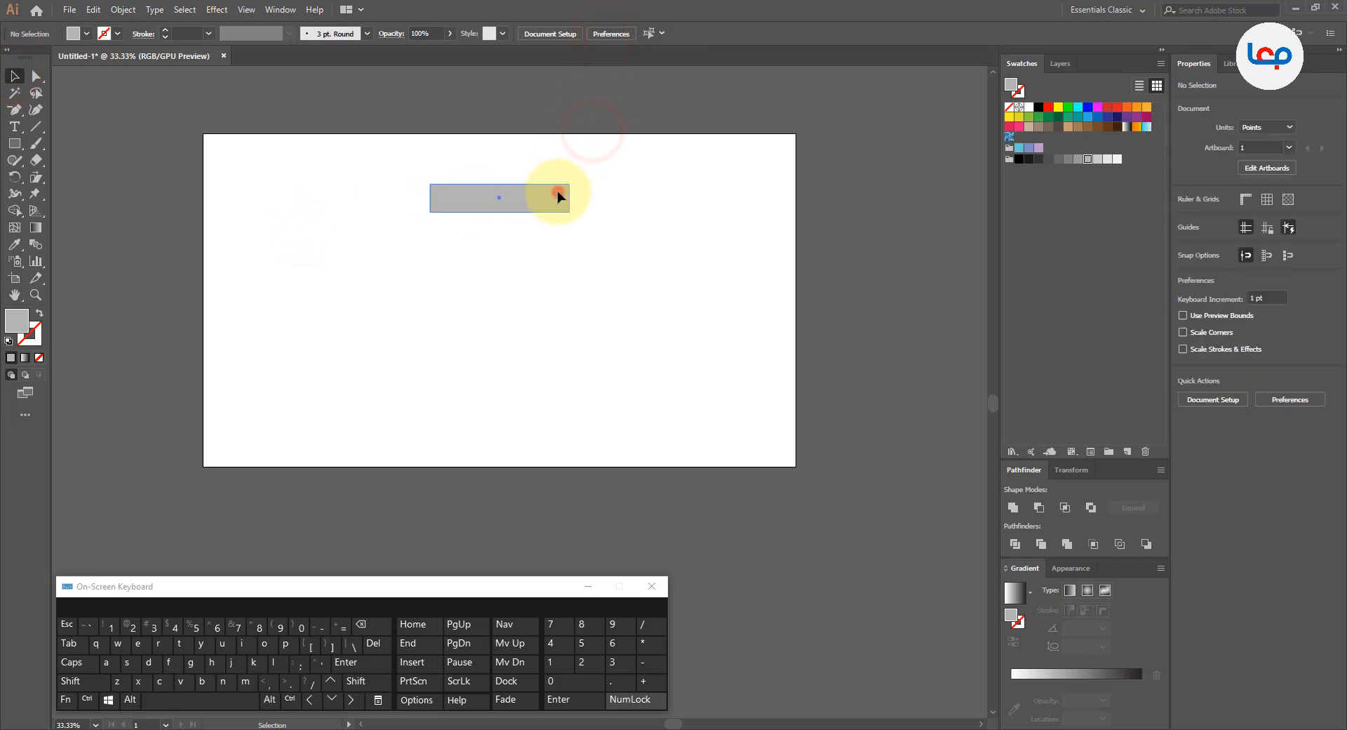
left_click(554, 195)
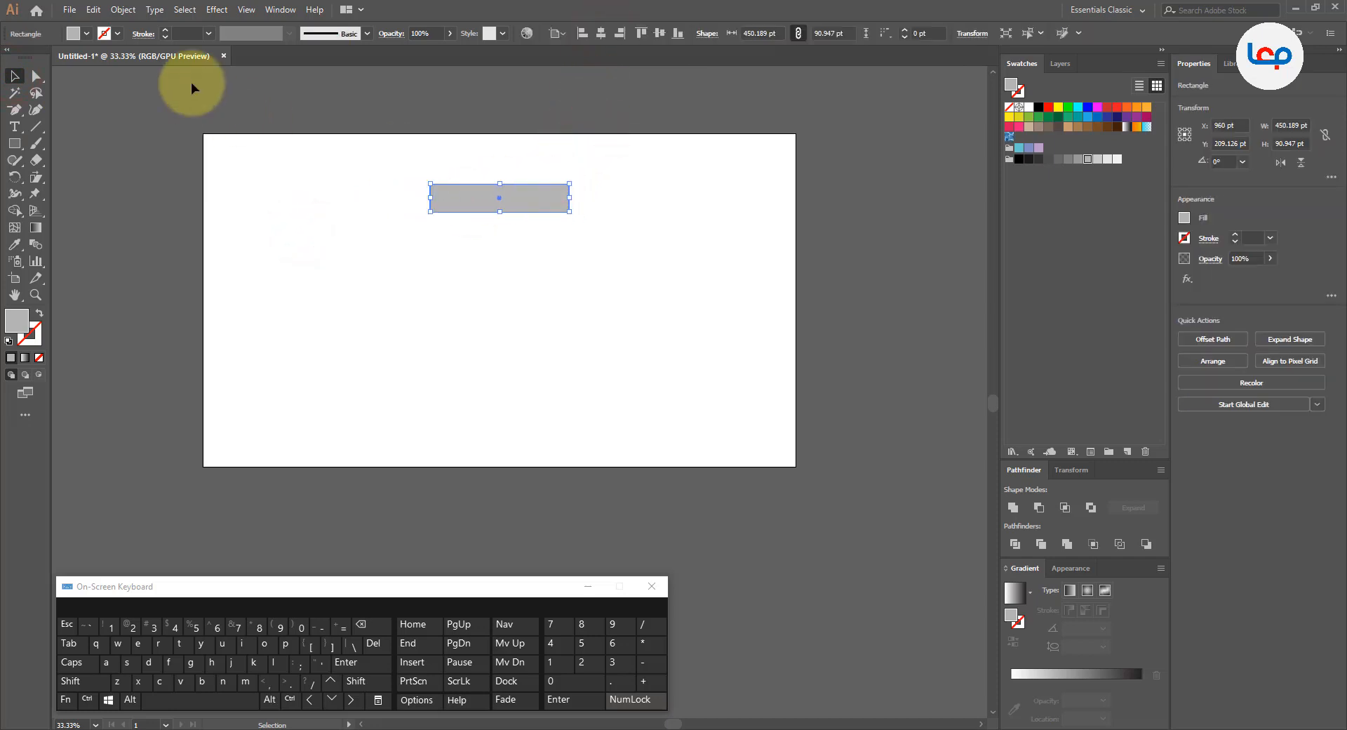
Step: Duplicate the bar, rotate the copy 90°, and align it with the original's left end to form a corner
left_click(93, 10)
left_click(108, 78)
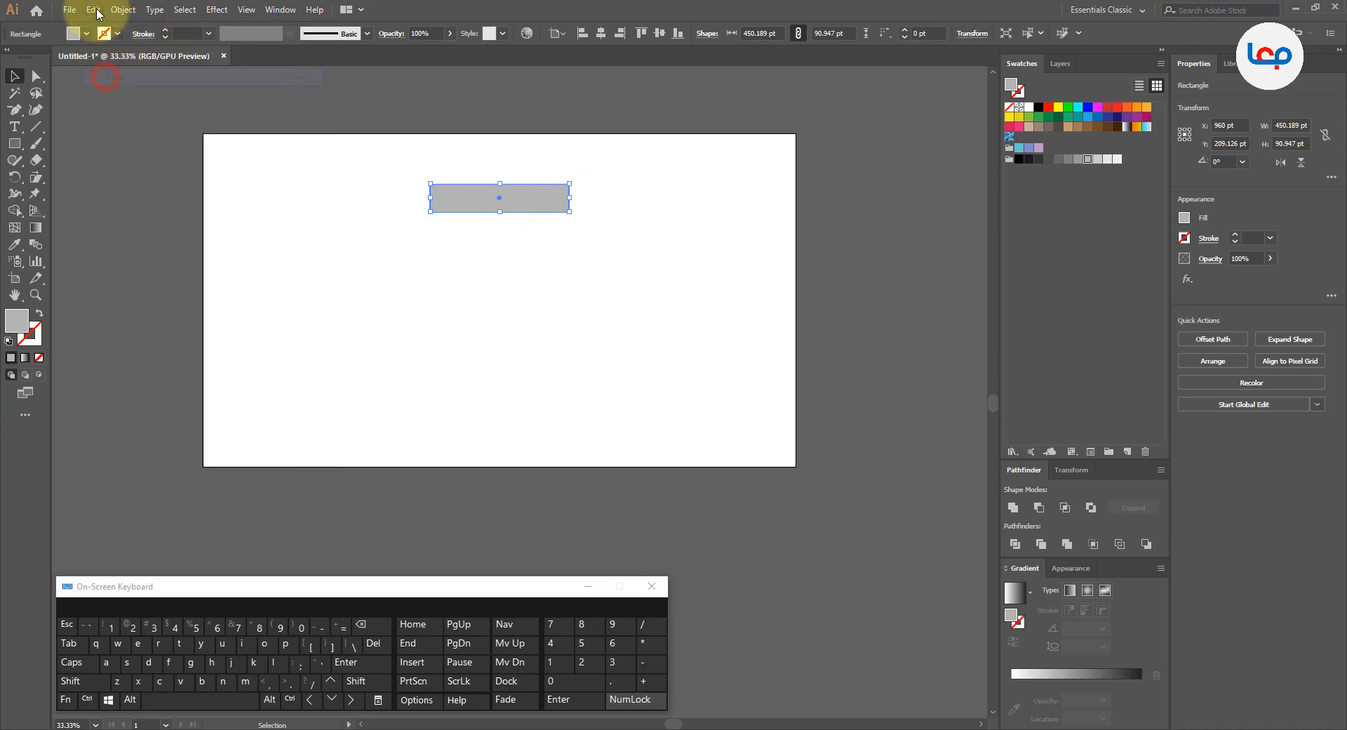
left_click(93, 9)
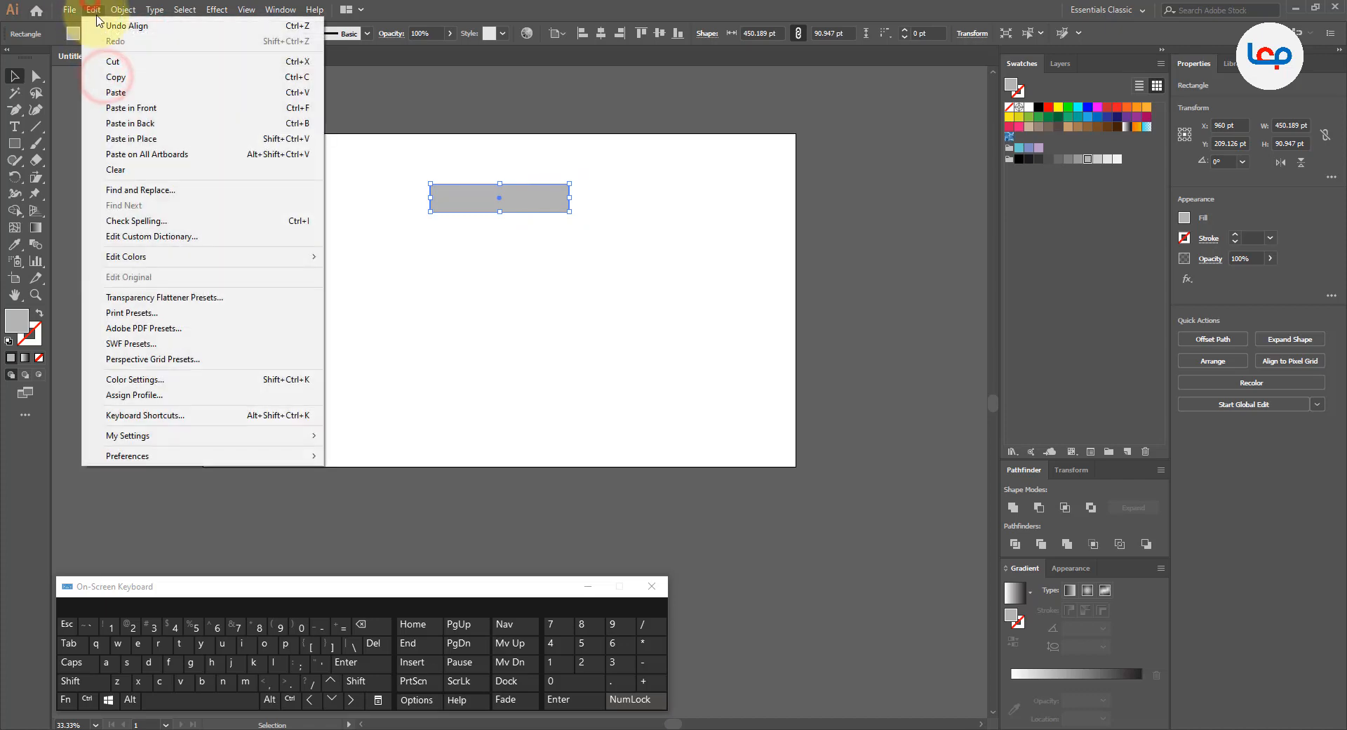
left_click(127, 101)
left_click_drag(555, 393, 481, 186)
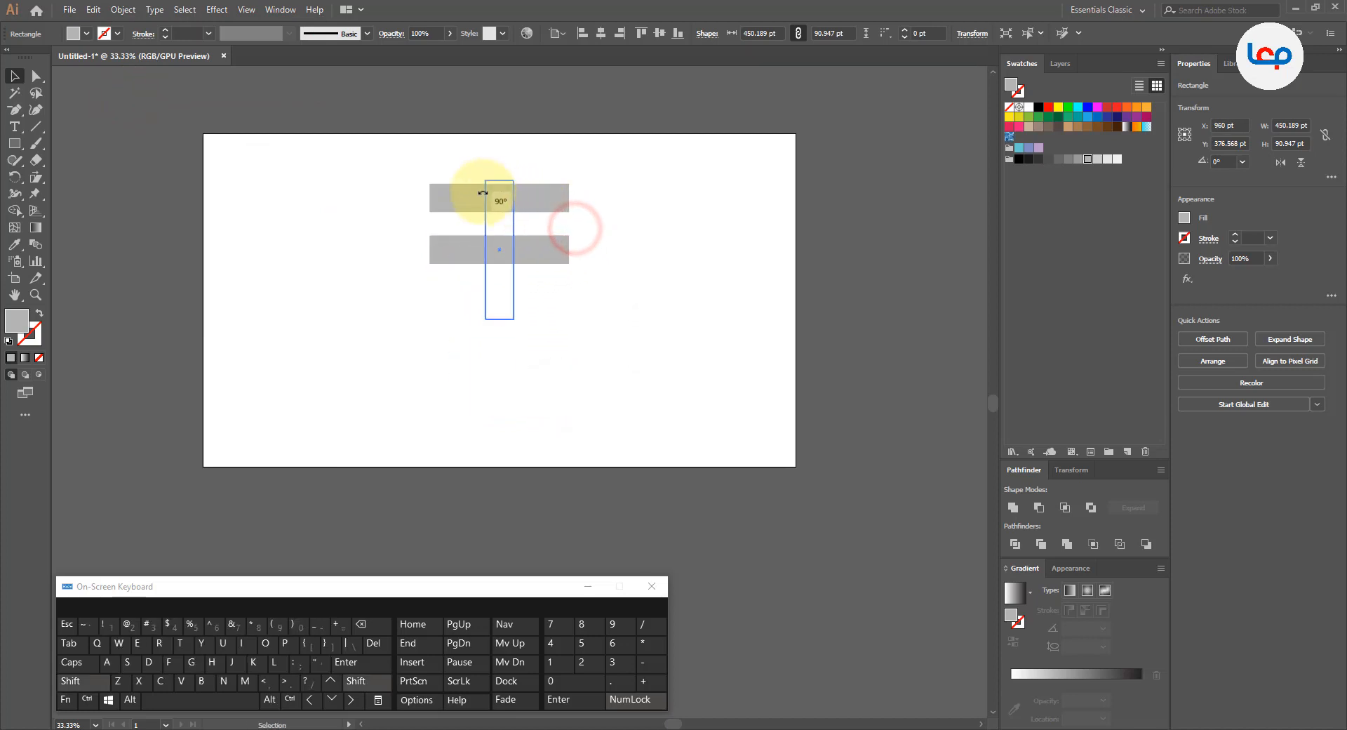
left_click_drag(502, 230, 446, 235)
left_click(516, 249)
Step: Duplicate the upper horizontal bar and place the copy at the vertical bar's lower end to form a squared C
left_click(503, 207)
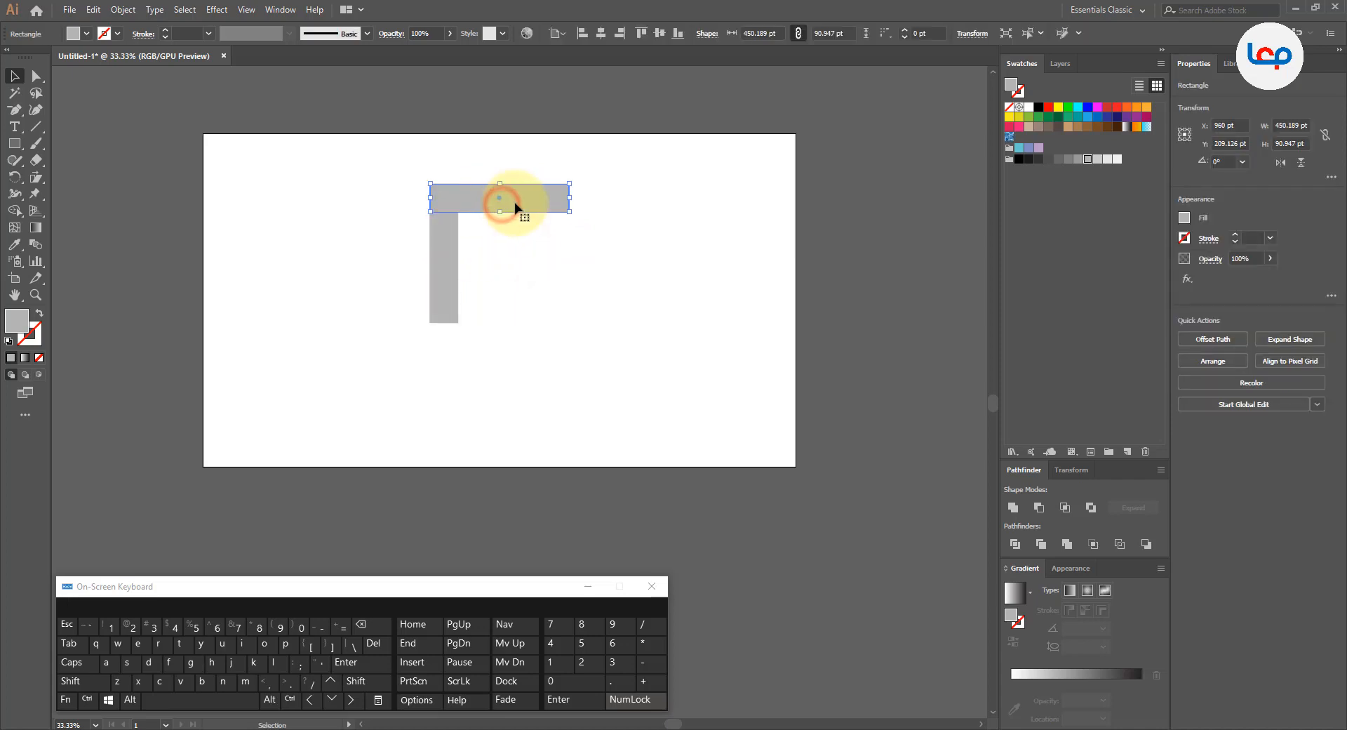
left_click(93, 9)
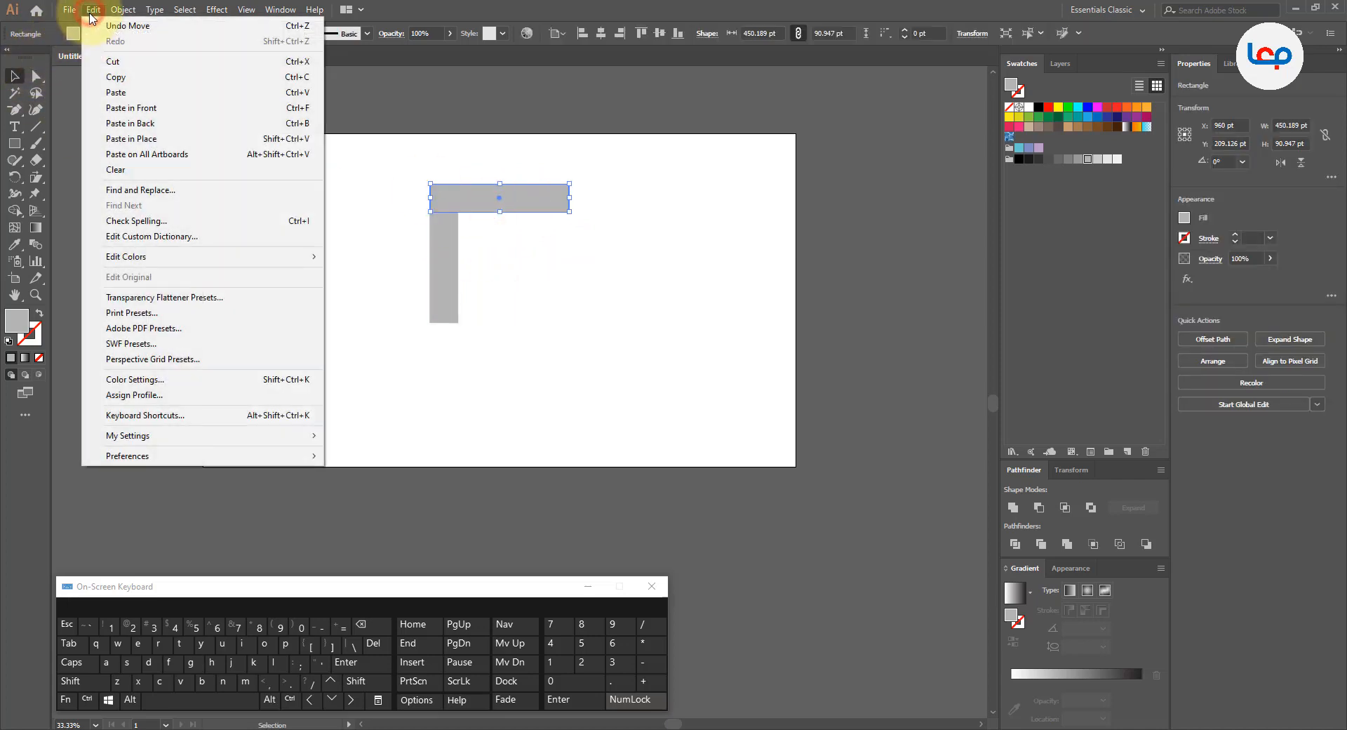
left_click(113, 77)
left_click(93, 9)
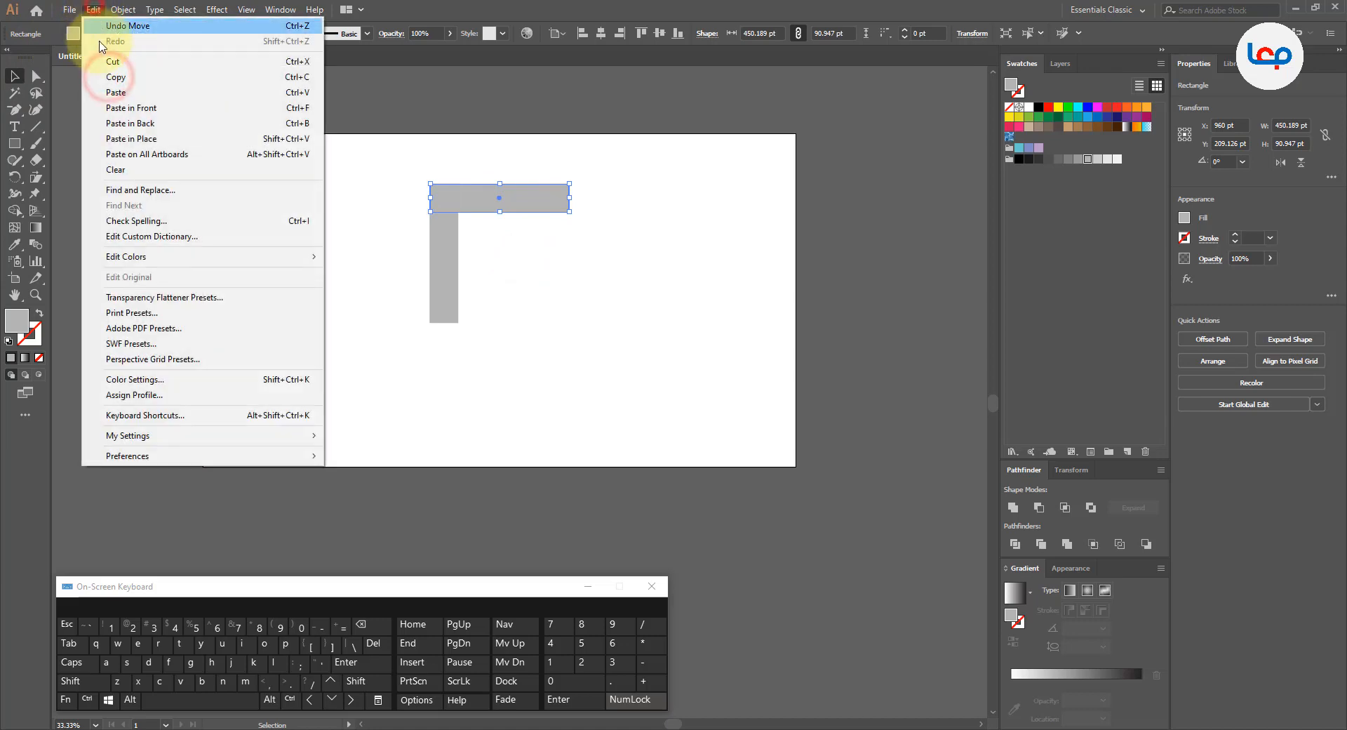
left_click(117, 93)
left_click_drag(531, 389, 528, 303)
left_click(611, 270)
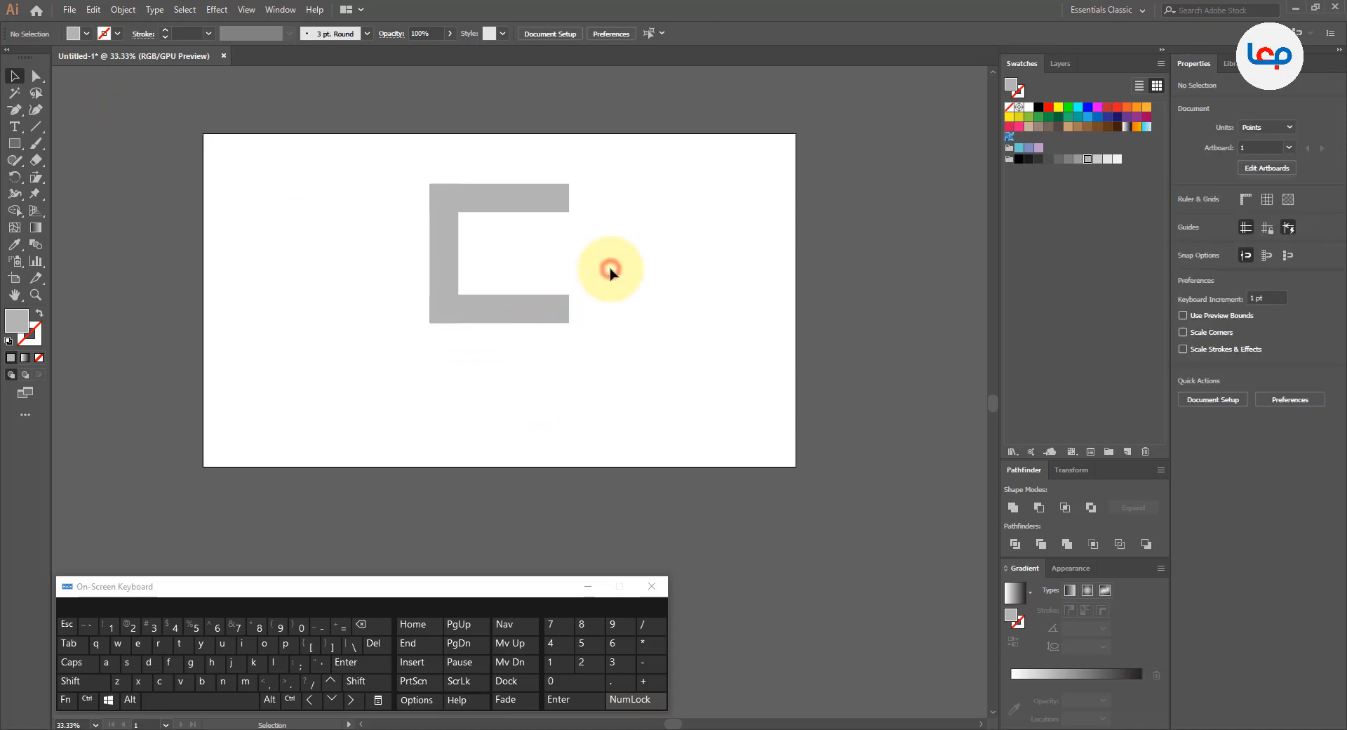
Step: Divide the three overlapping bars with Pathfinder and ungroup the resulting pieces
scroll(520, 267, "down", 1)
left_click_drag(569, 190, 459, 285)
scroll(496, 280, "up", 1)
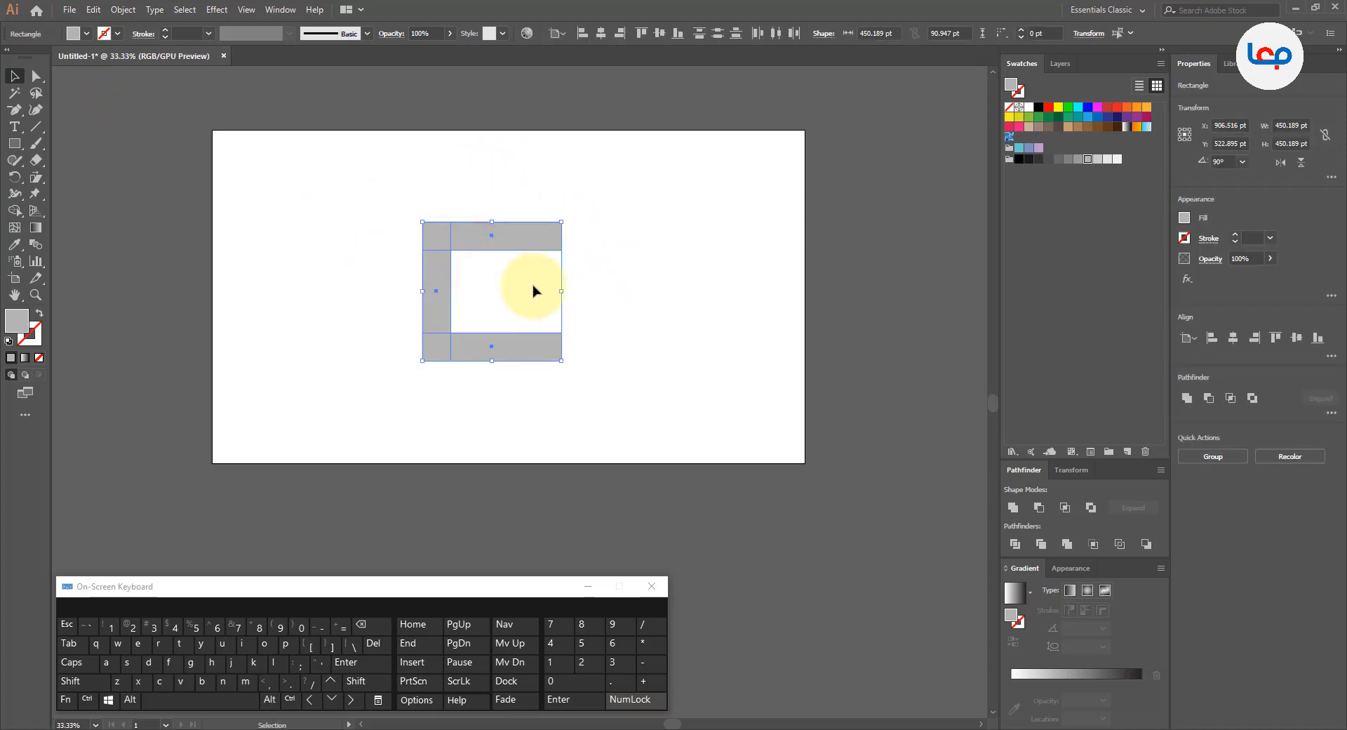
left_click(640, 266)
left_click_drag(633, 202, 381, 405)
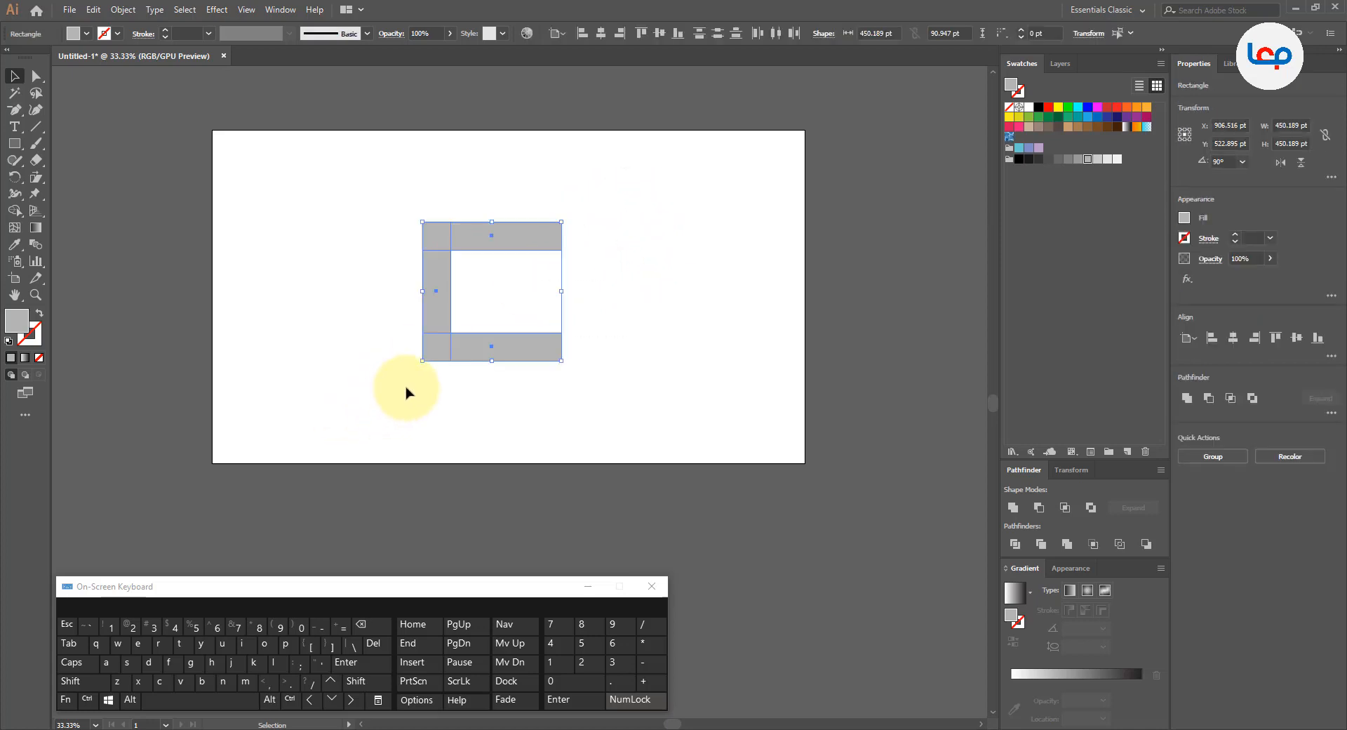
left_click(1014, 544)
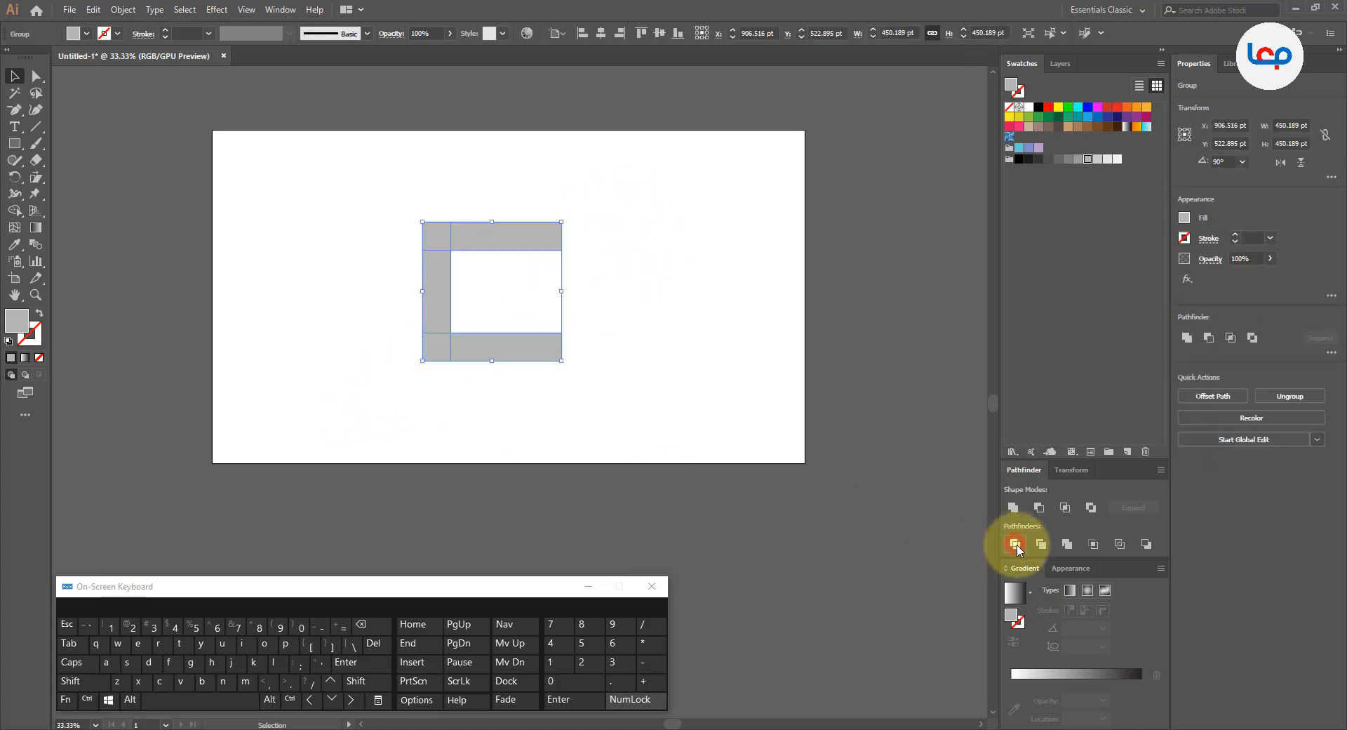
right_click(517, 236)
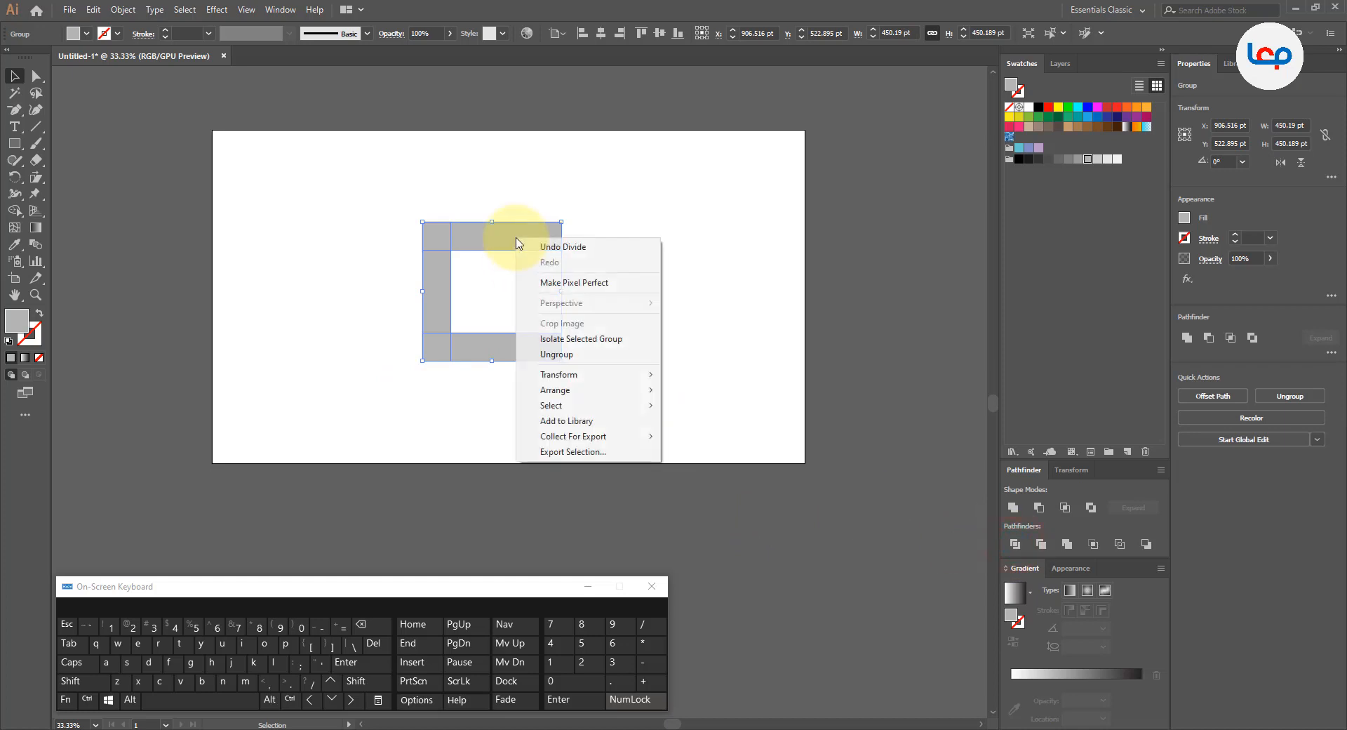
left_click(558, 353)
left_click(606, 251)
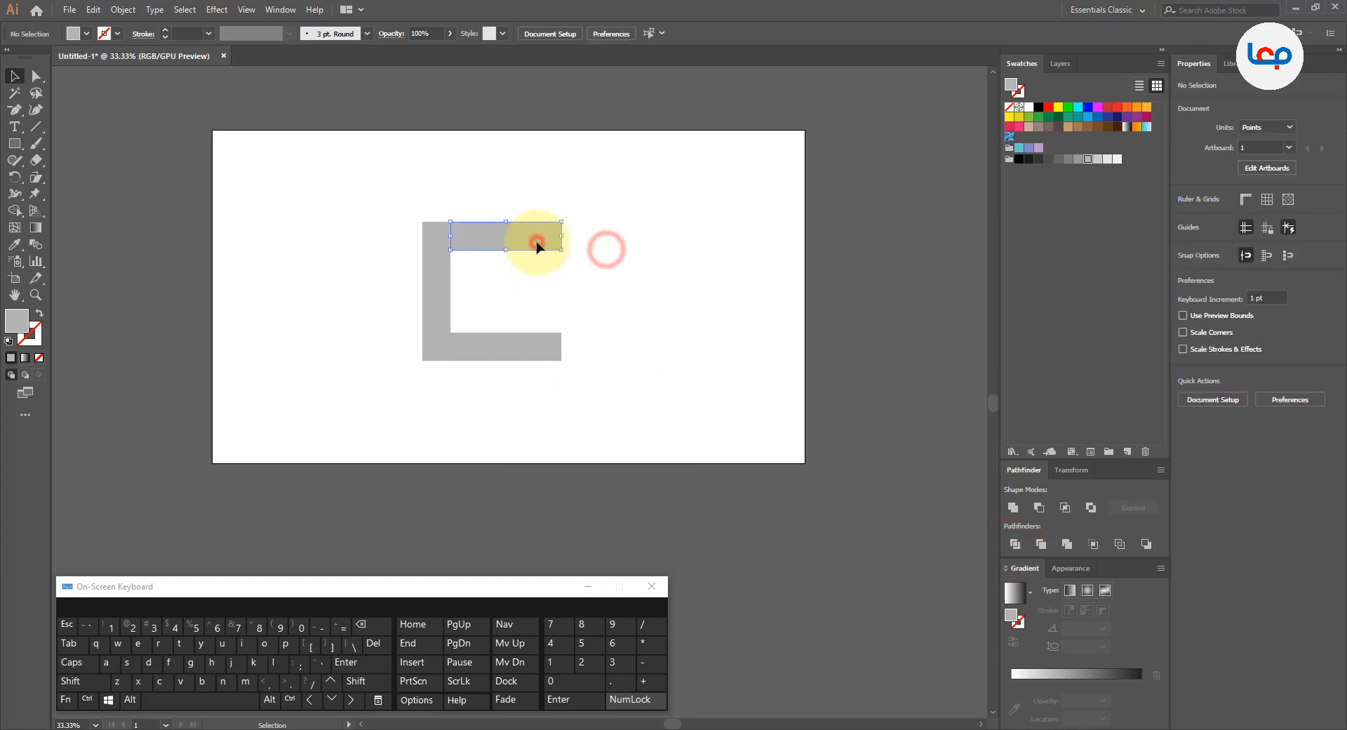
left_click(536, 240)
Step: Delete the C's two outer left corner anchor points with the Pen tool to cut those corners diagonally
left_click_drag(400, 196, 628, 447)
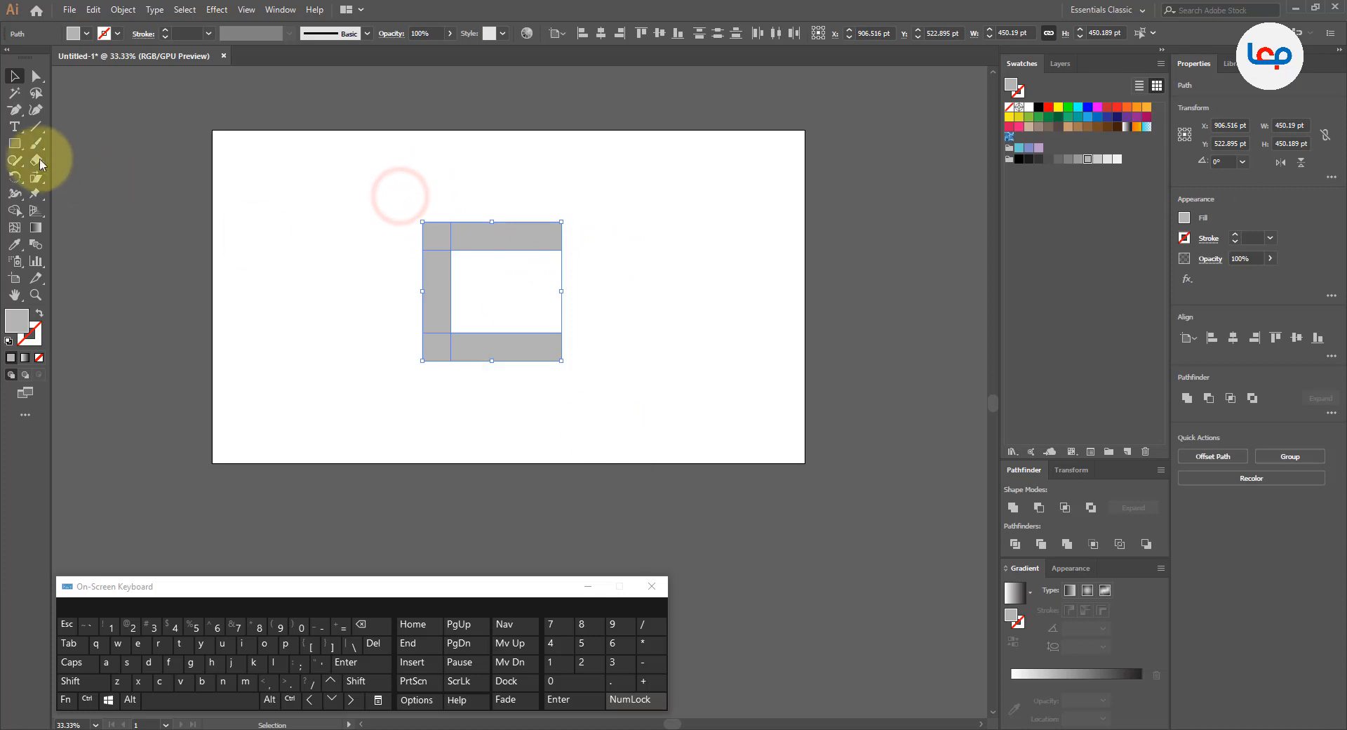
left_click(14, 110)
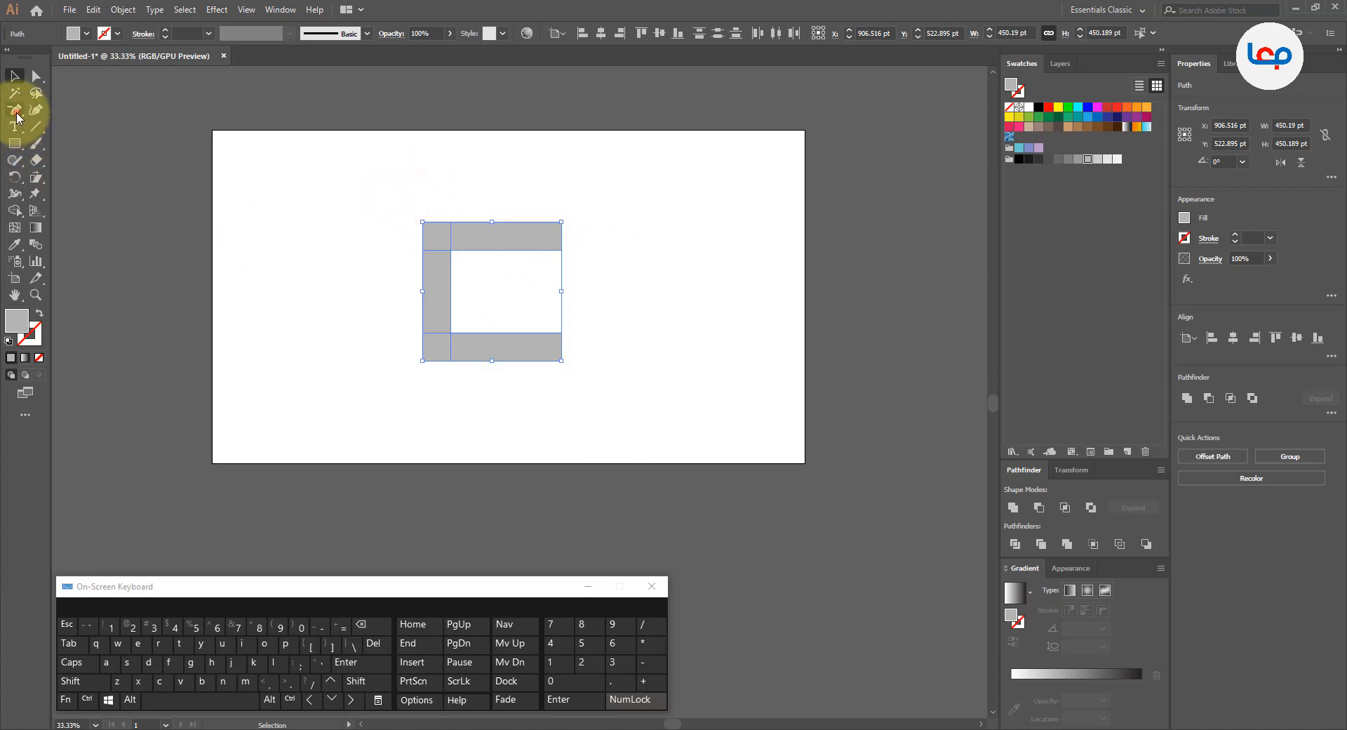
left_click(423, 221)
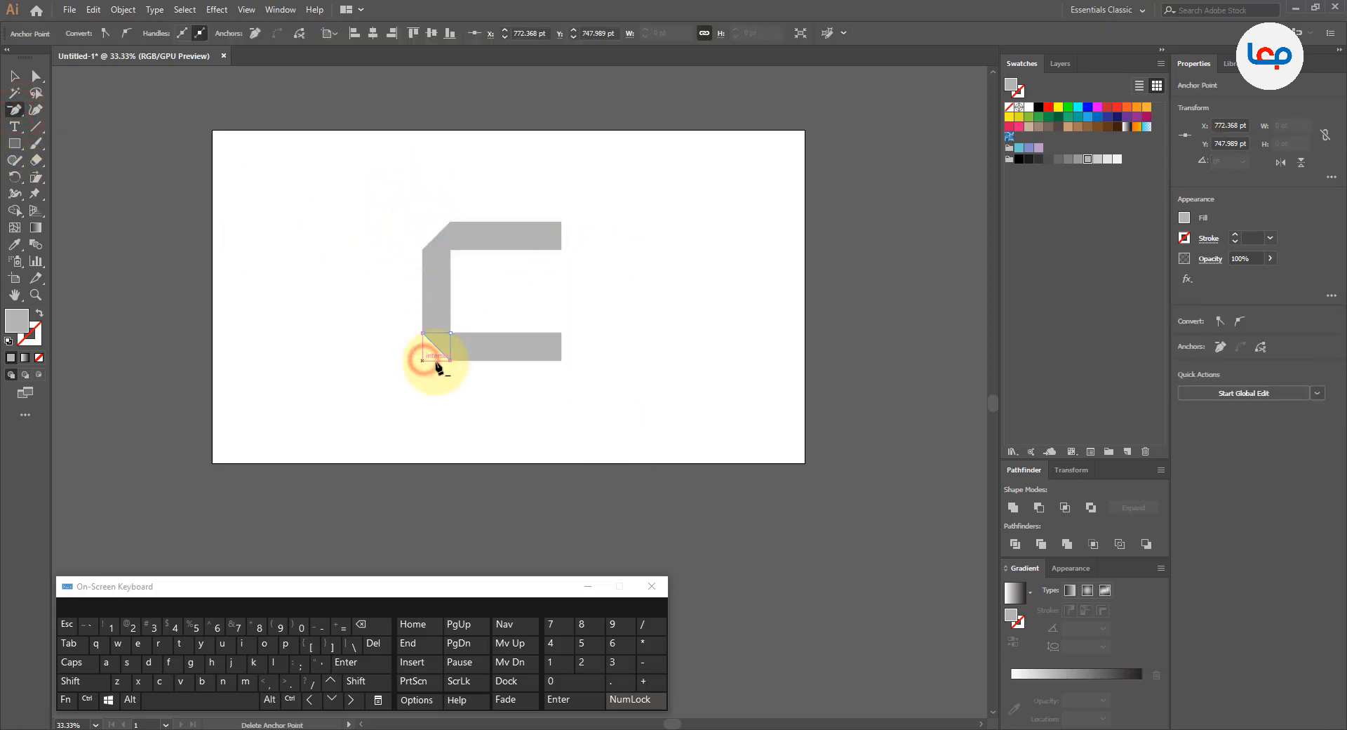
left_click(14, 75)
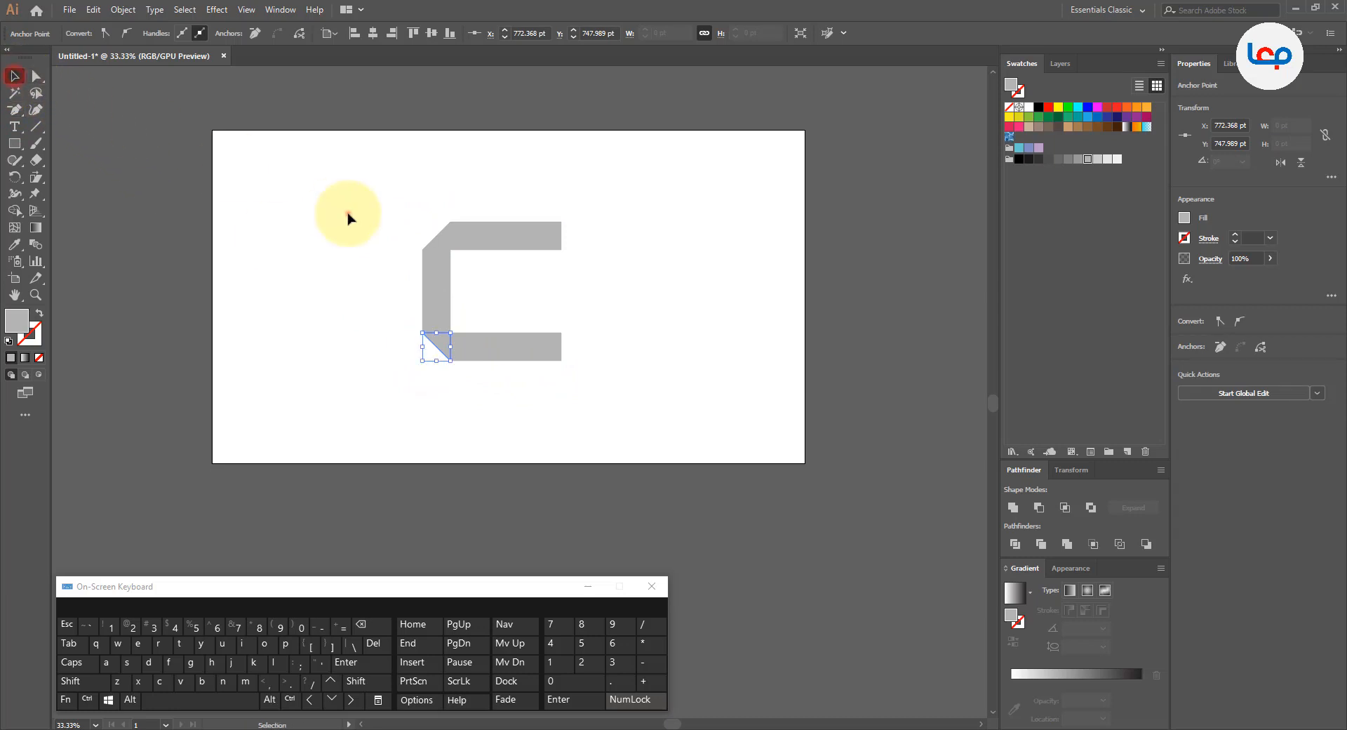
left_click(349, 212)
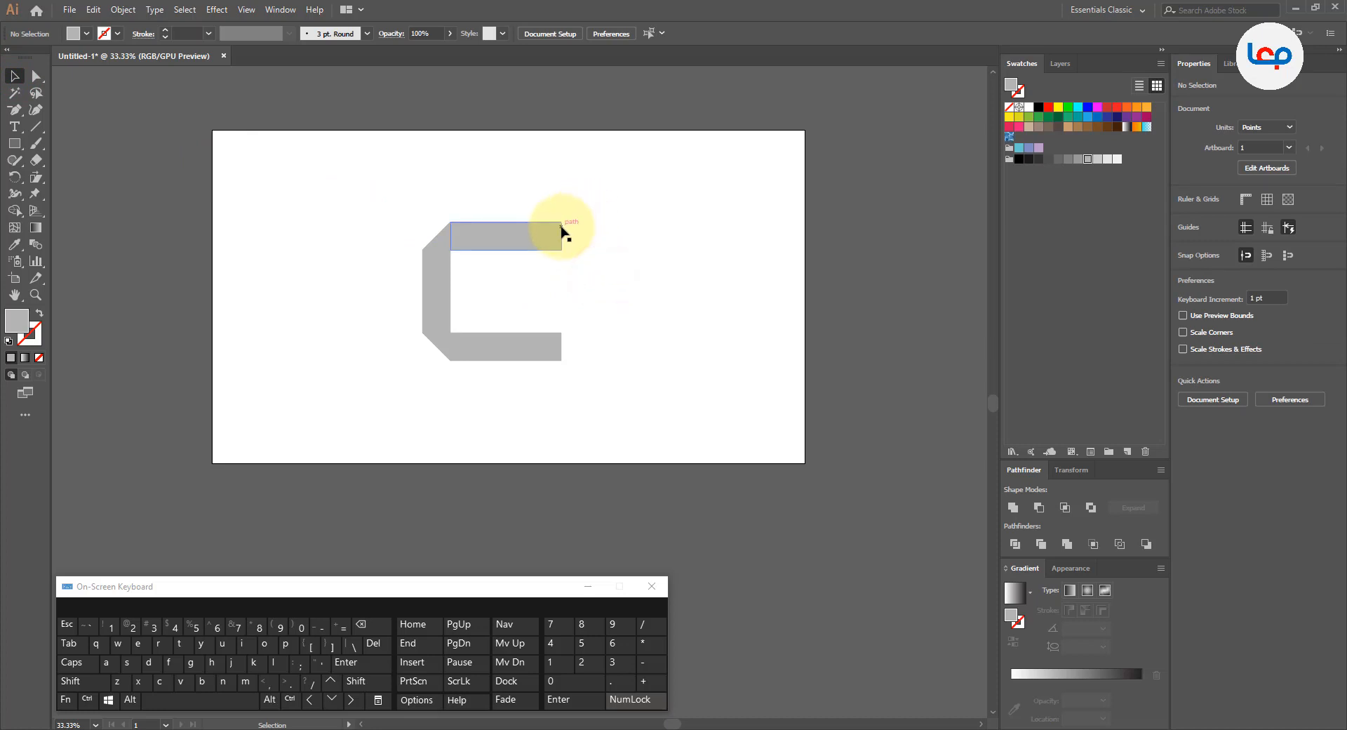
Step: Move the inner end anchor points of both horizontal arms leftward to slant the arm ends
left_click(582, 230)
scroll(559, 258, "up", 1, "alt")
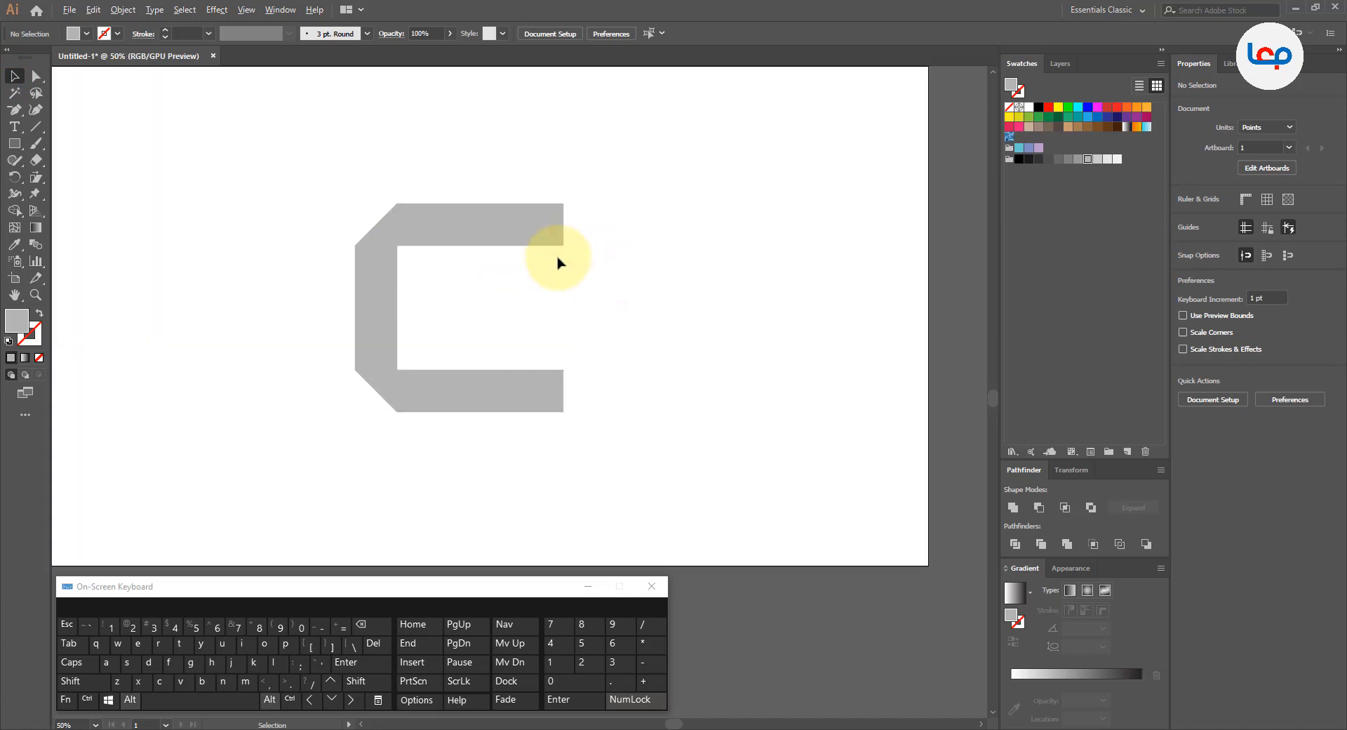
left_click(37, 75)
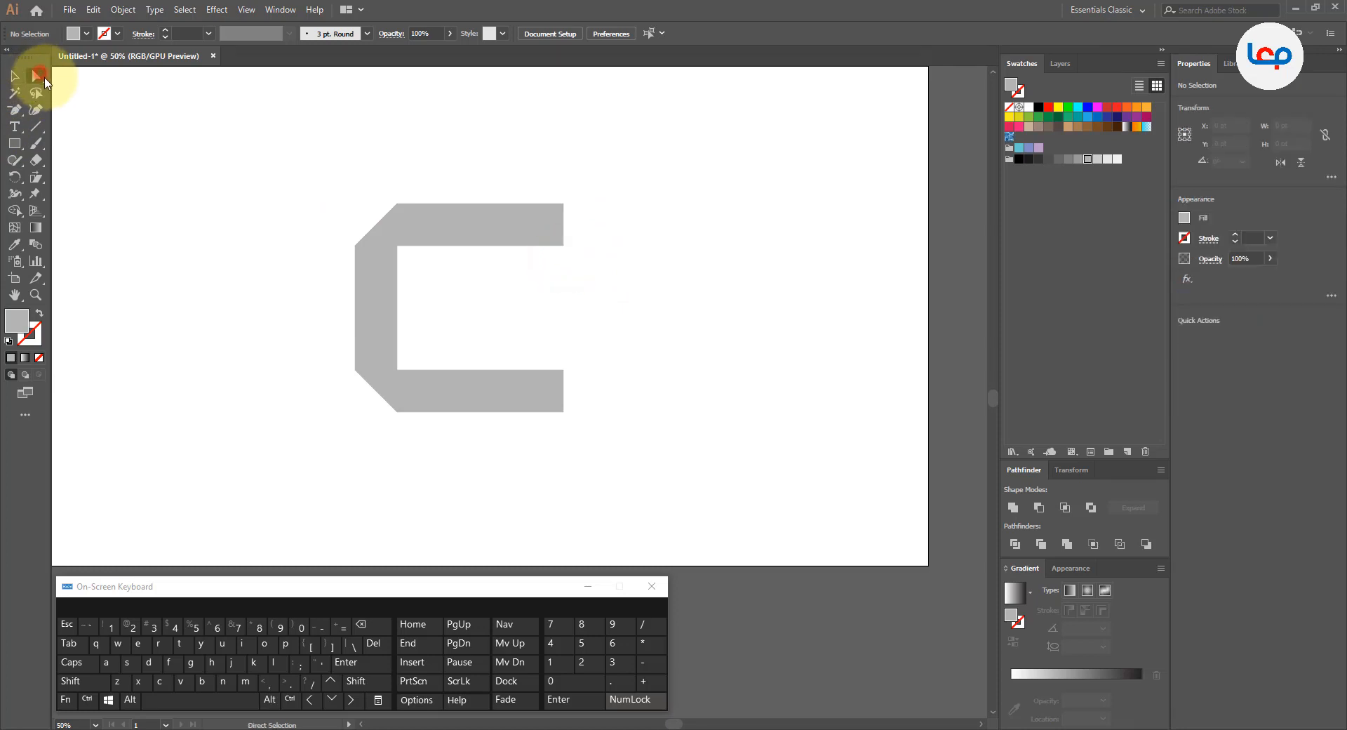
left_click_drag(628, 235, 512, 385)
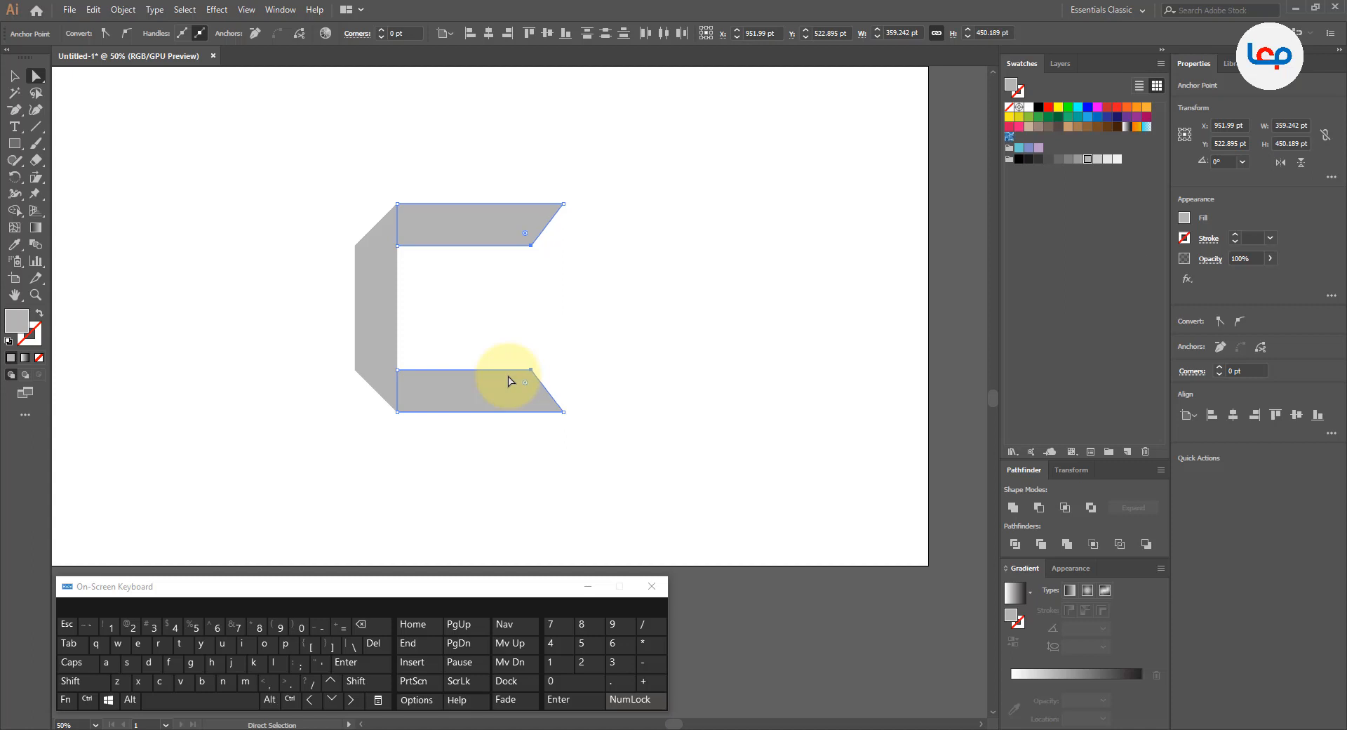
left_click(608, 346)
Step: Slightly round the pointed outer tips of the C's upper and lower arms together
left_click_drag(671, 188, 553, 431)
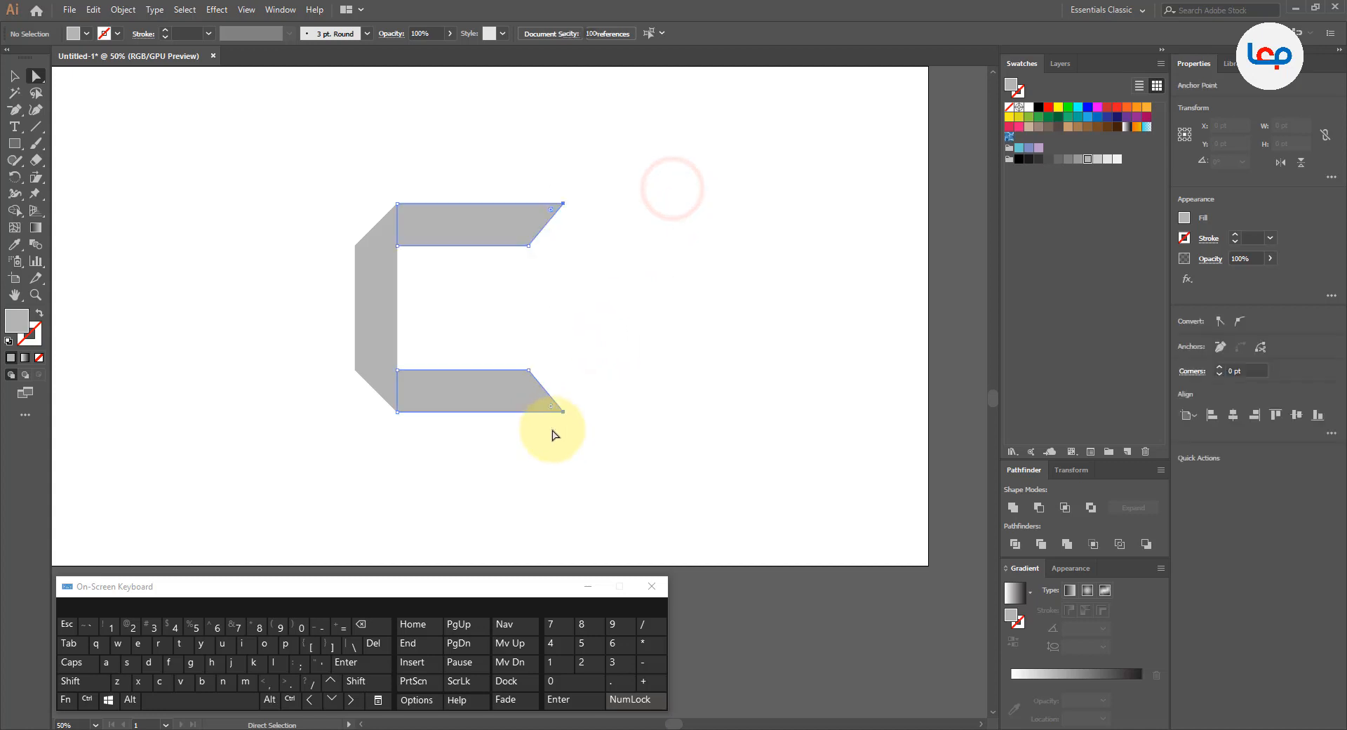
scroll(559, 205, "up", 2)
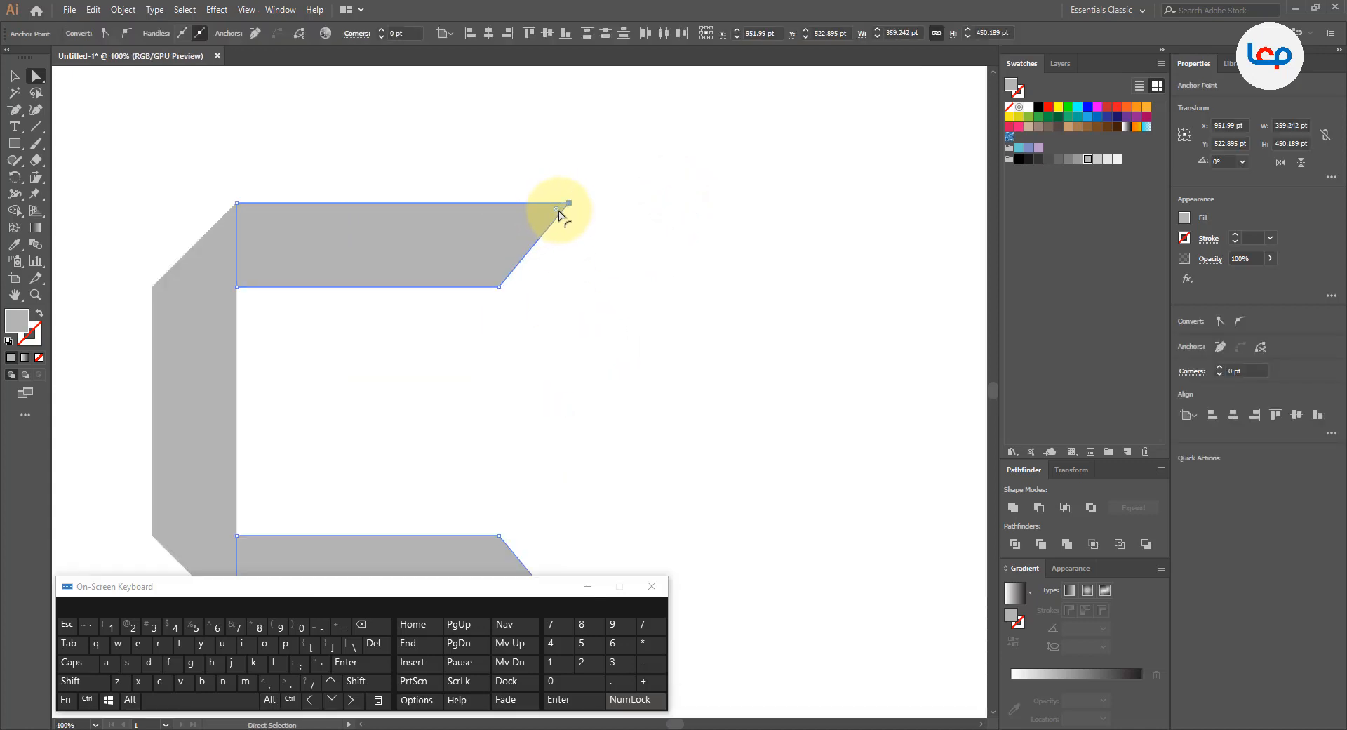
left_click_drag(547, 217, 556, 210)
scroll(556, 197, "down", 2)
left_click(593, 256)
scroll(589, 255, "down", 1)
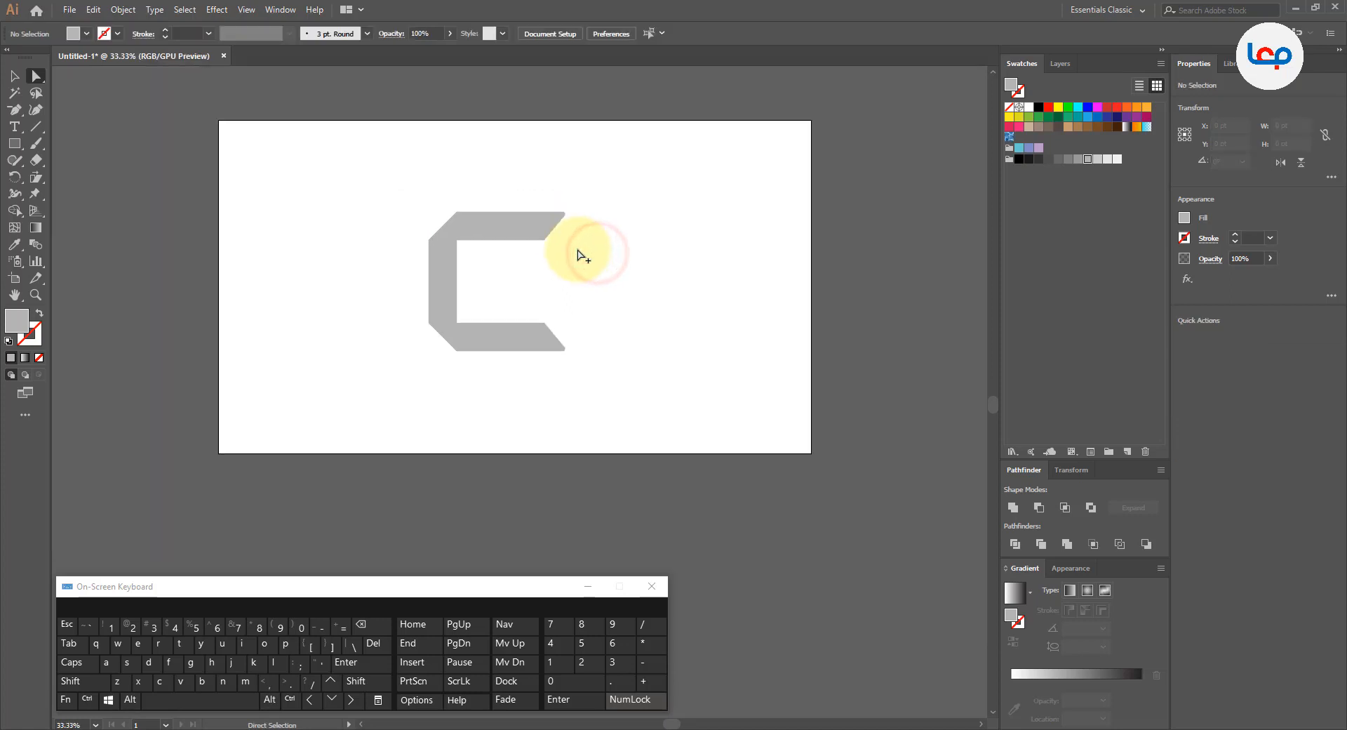
left_click(14, 76)
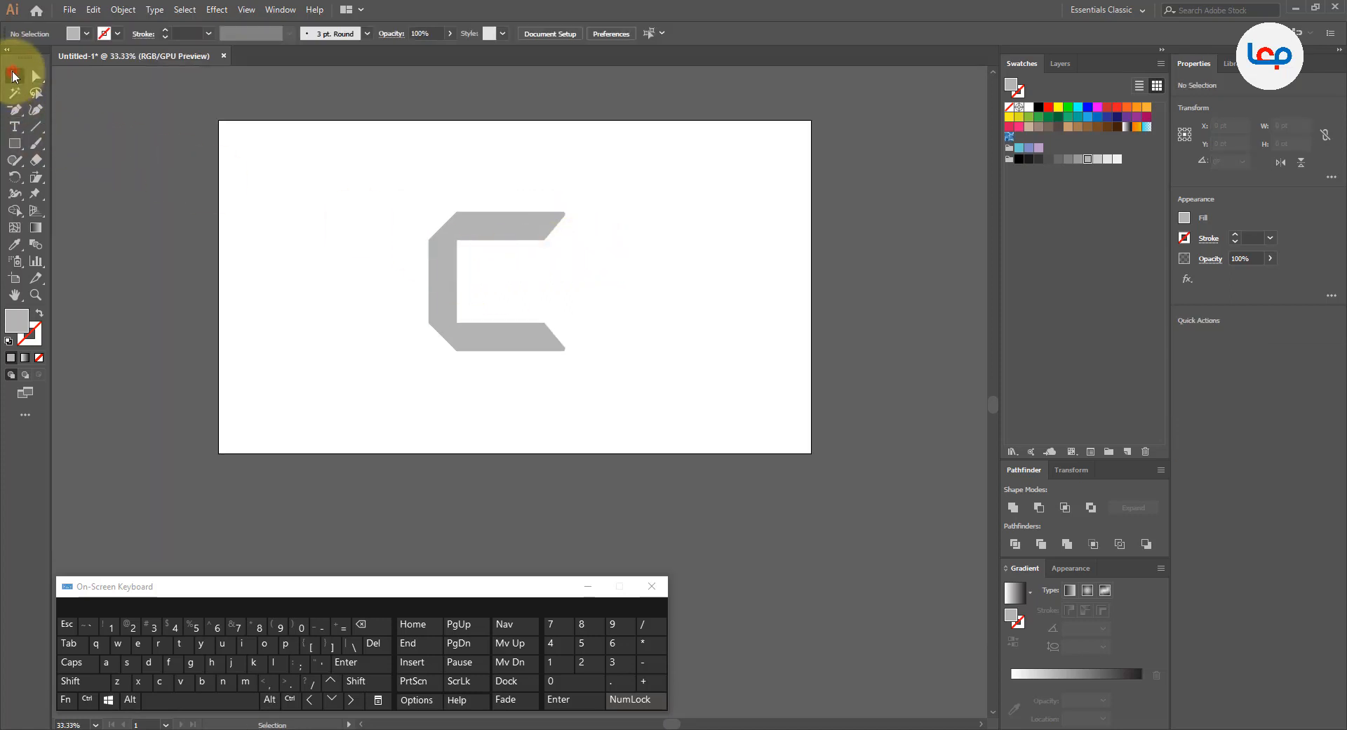
left_click(303, 257)
left_click(497, 234)
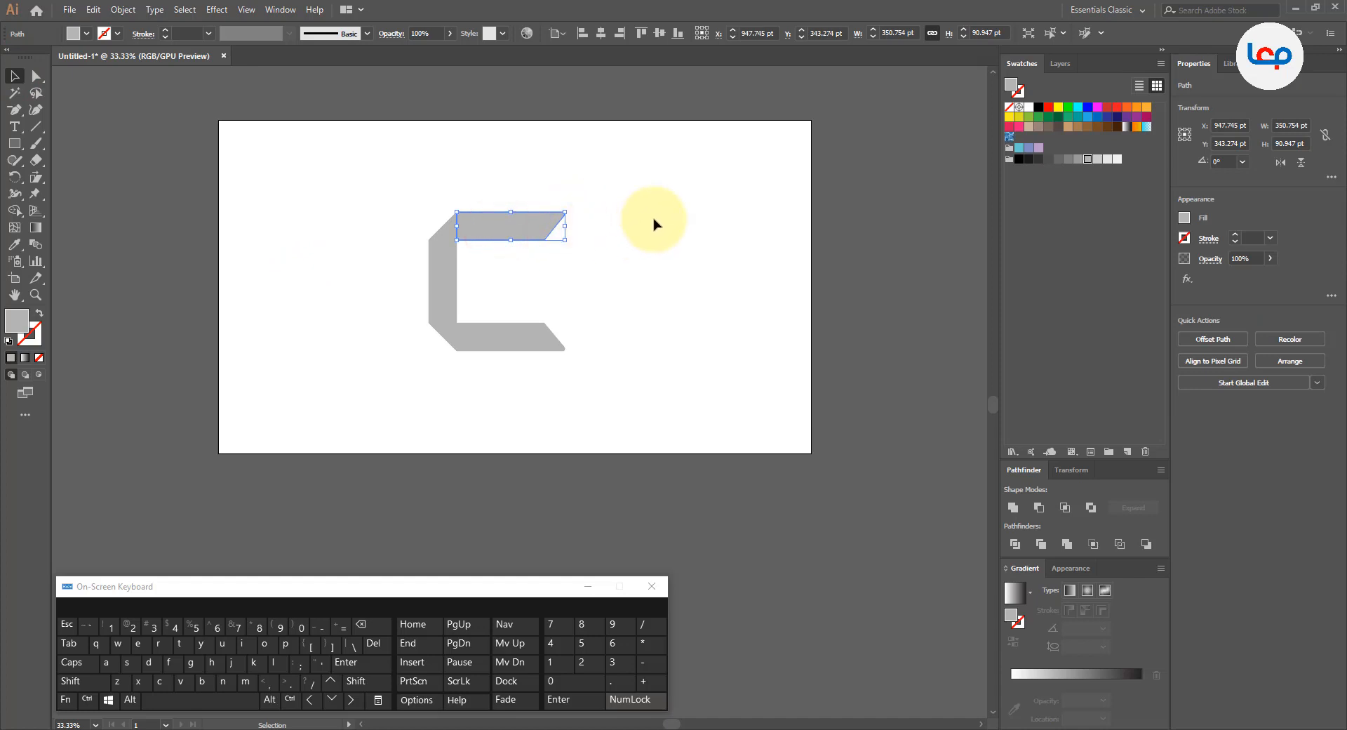
left_click(721, 180)
left_click(661, 177)
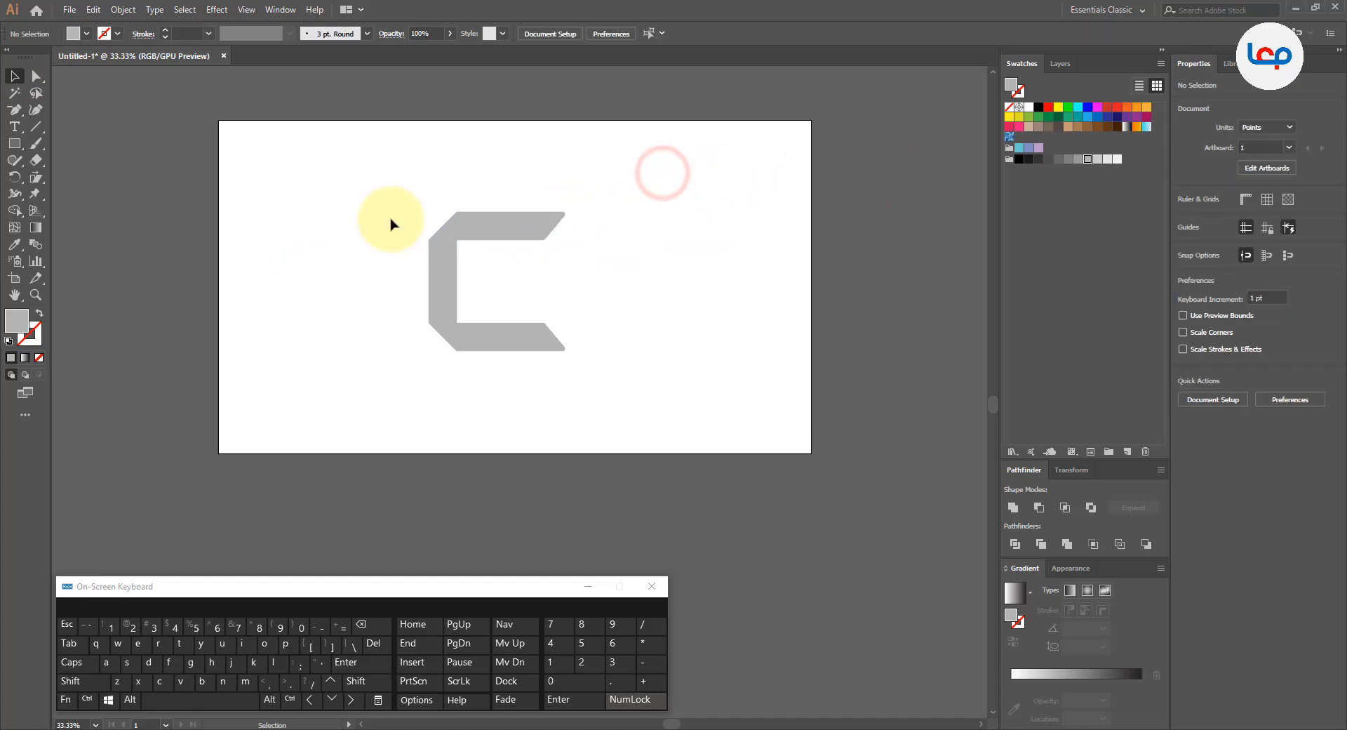
Step: Draw a square about 454 pt wide over the C and enlarge it from its center to about 564 pt
left_click(13, 143)
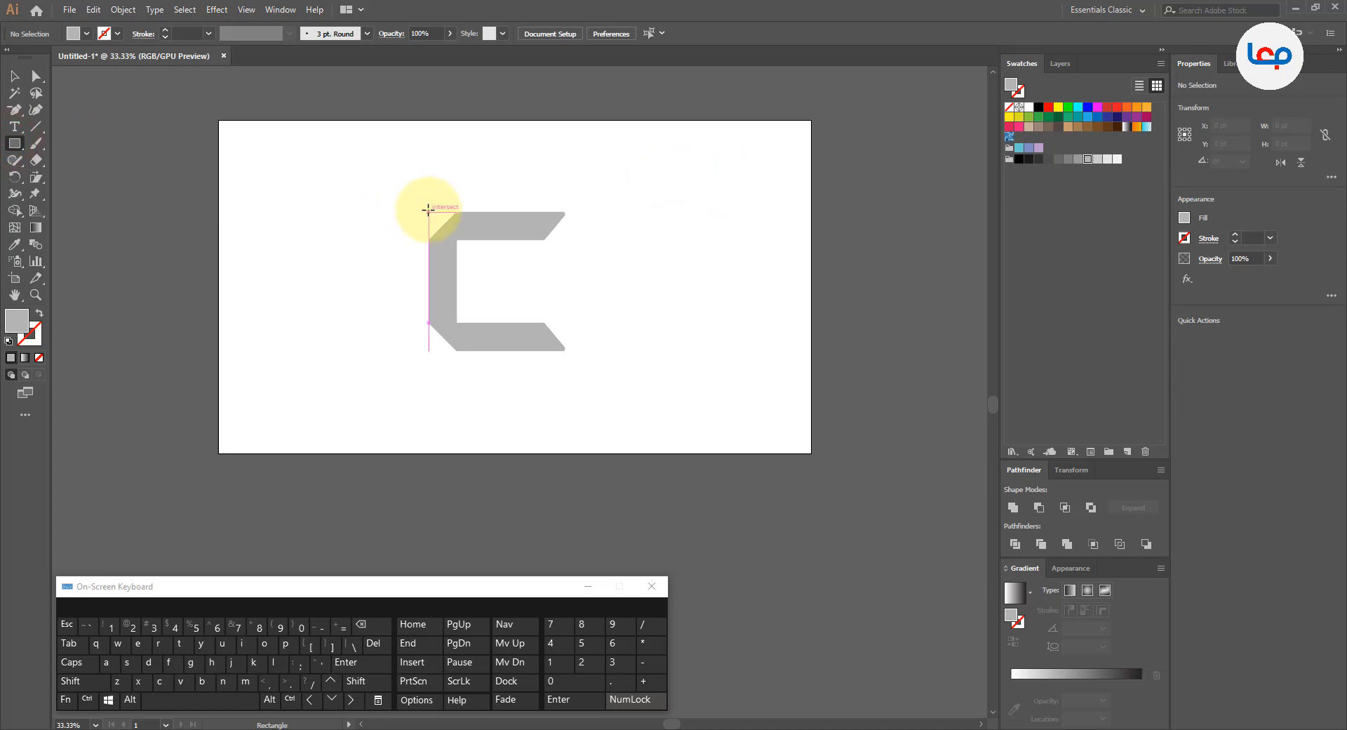
left_click_drag(429, 214, 568, 351)
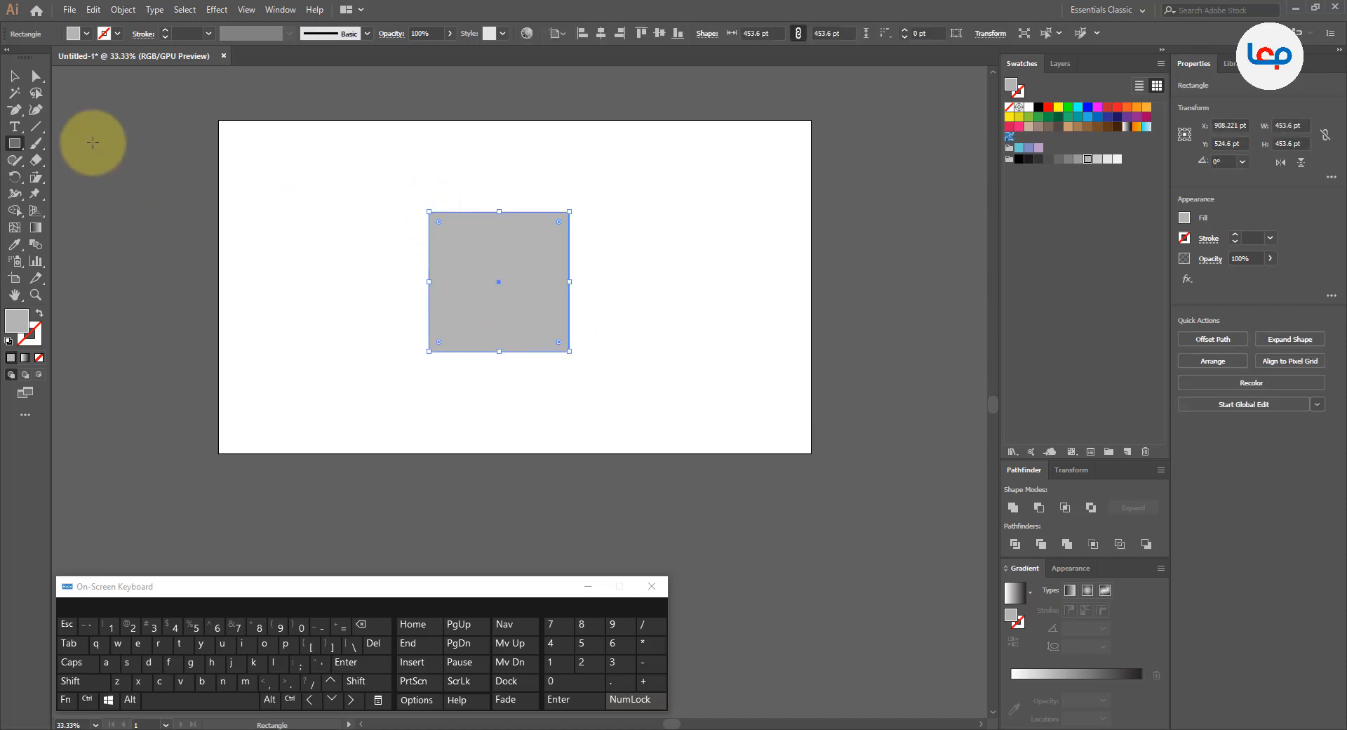
left_click(14, 76)
key("shift")
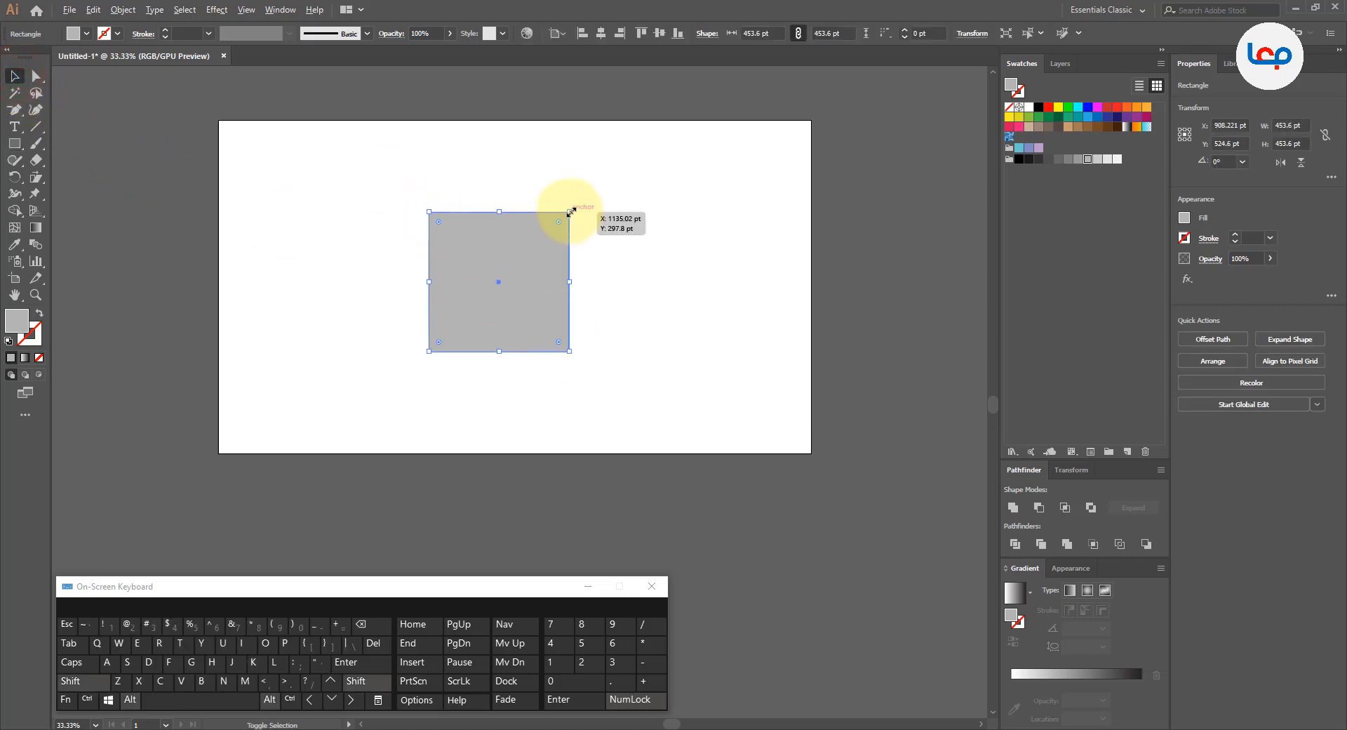
left_click_drag(570, 212, 584, 197)
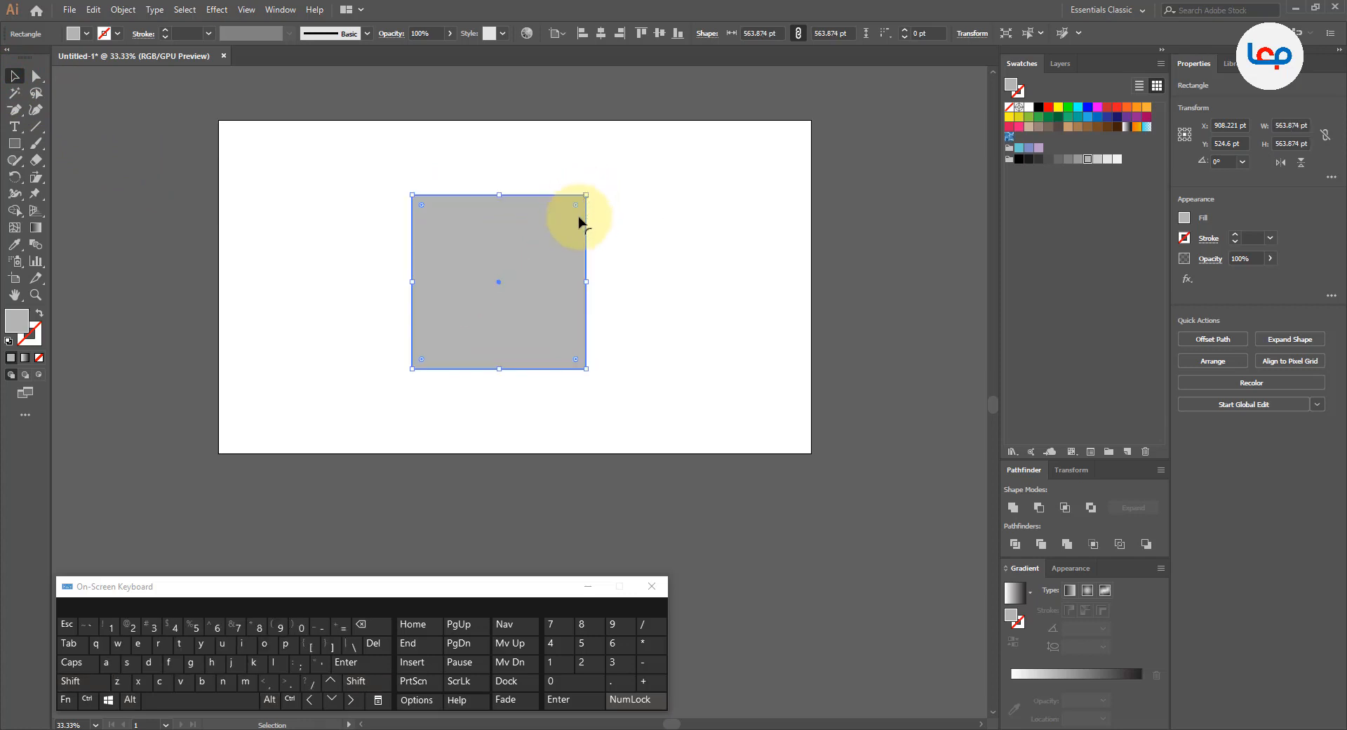
Step: Send the square to the back behind the C and fill it with the light yellow-green swatch
right_click(574, 238)
left_click(673, 456)
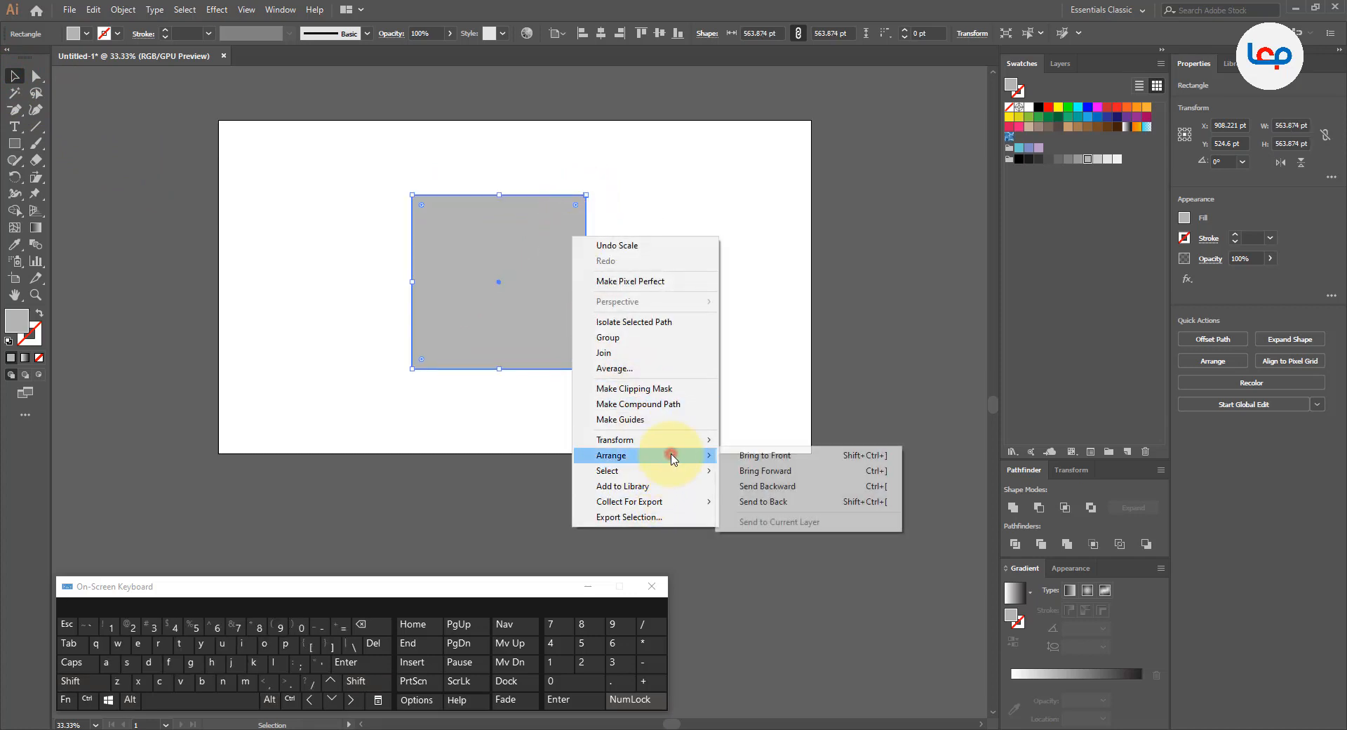
left_click(768, 500)
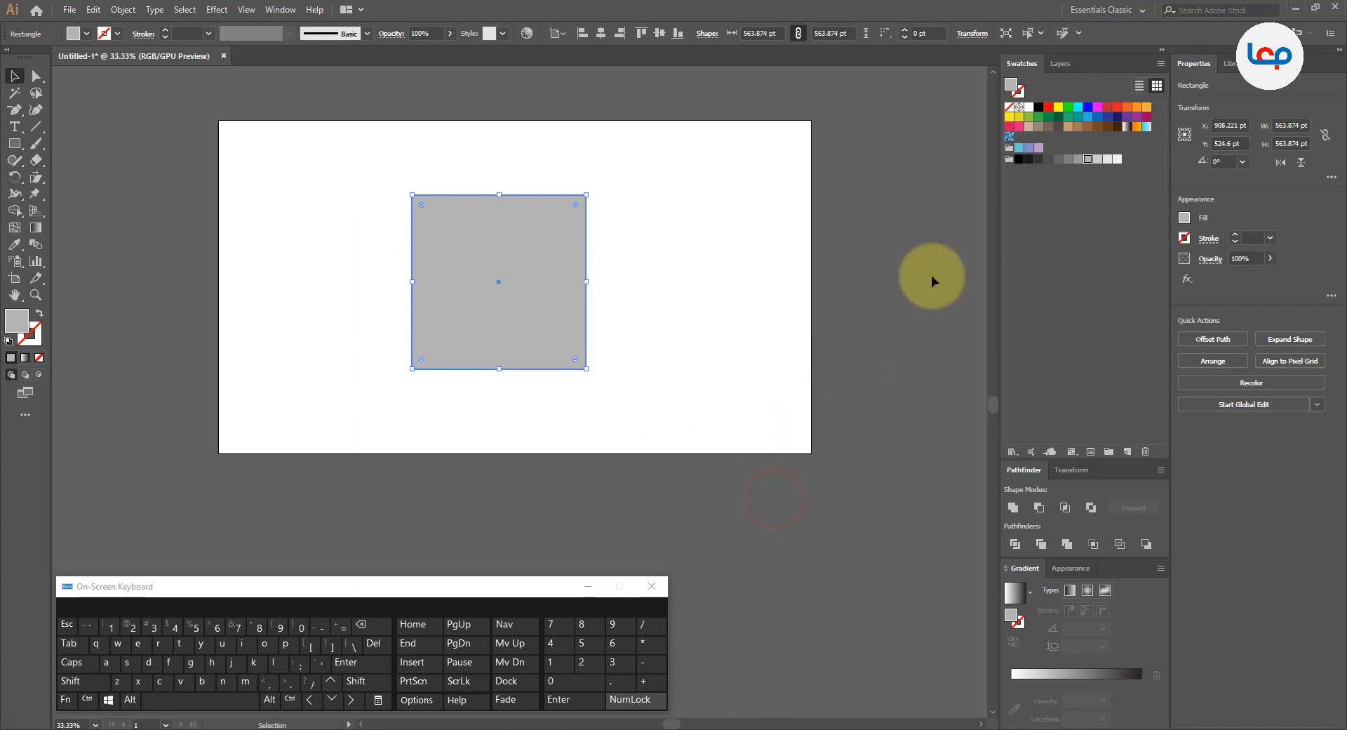
left_click(1029, 116)
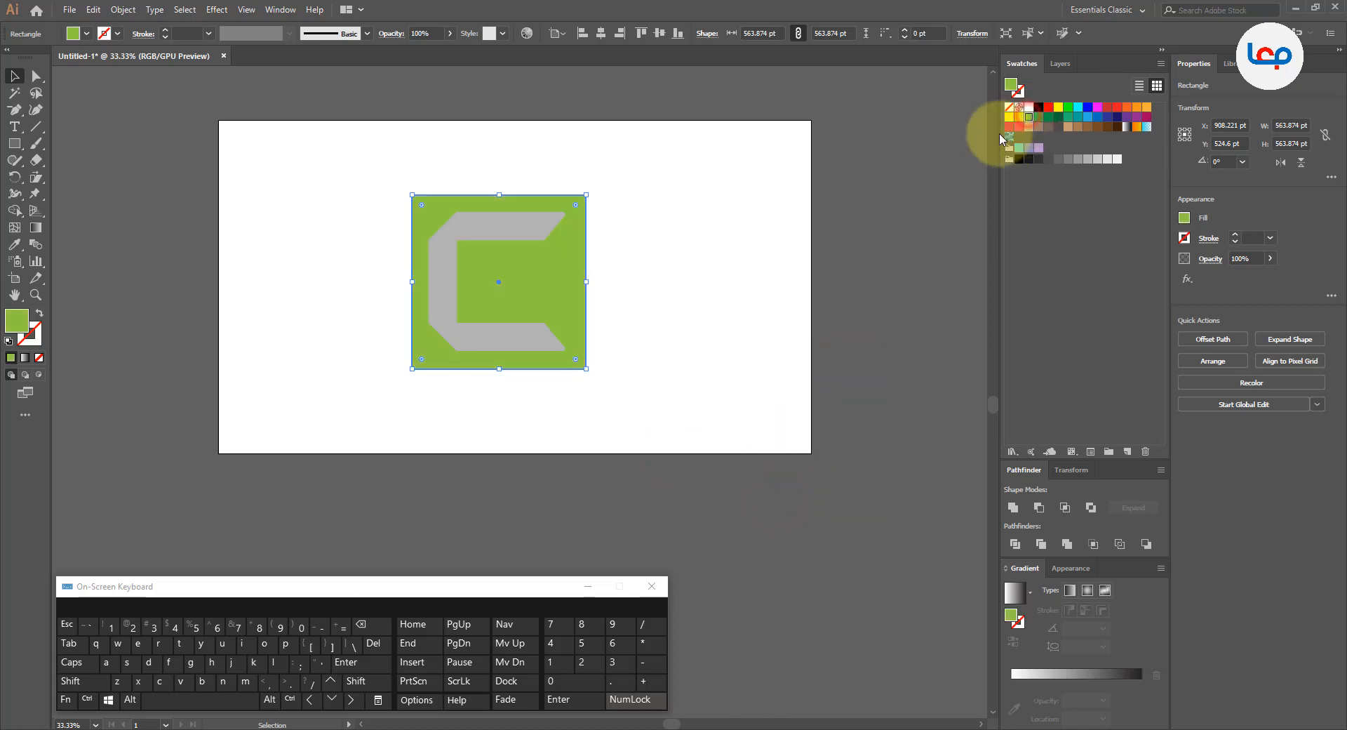
left_click(772, 217)
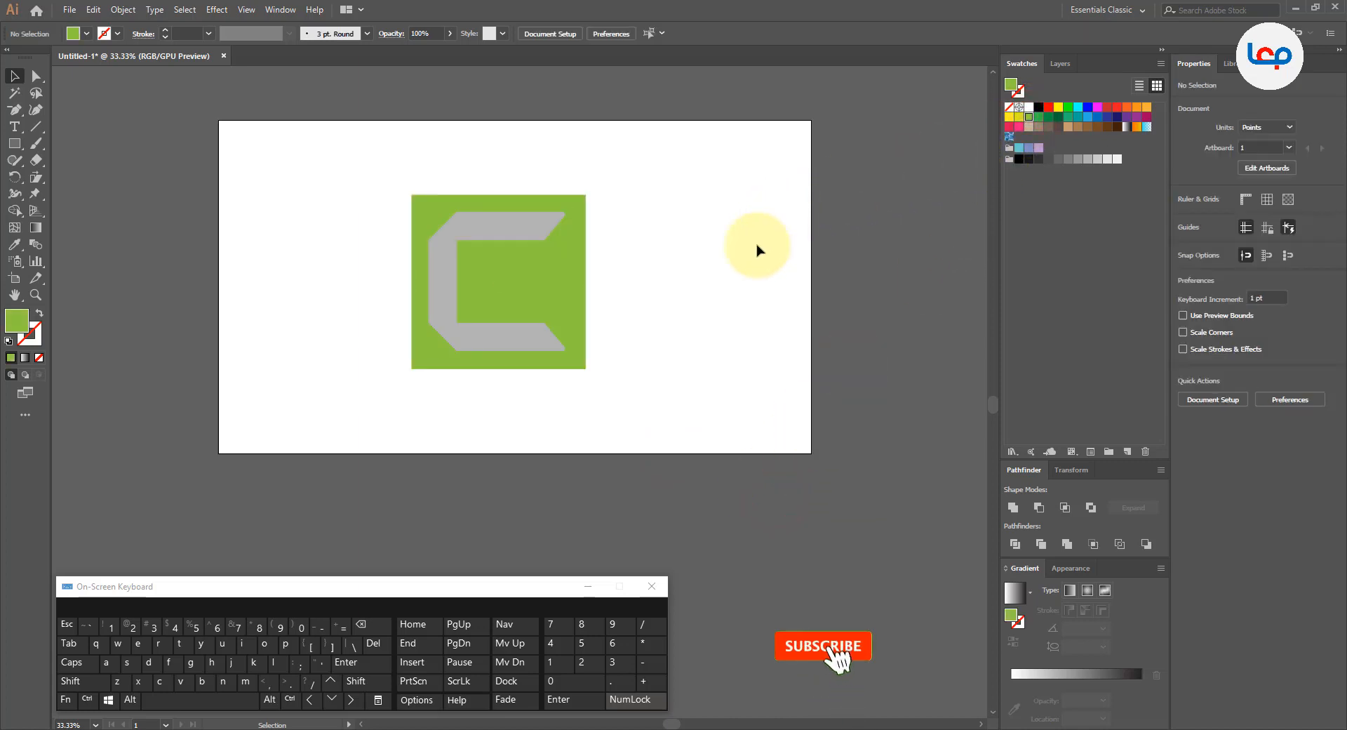
Step: Try darker green swatches as the background square's fill and return to the light yellow-green one
left_click(581, 285)
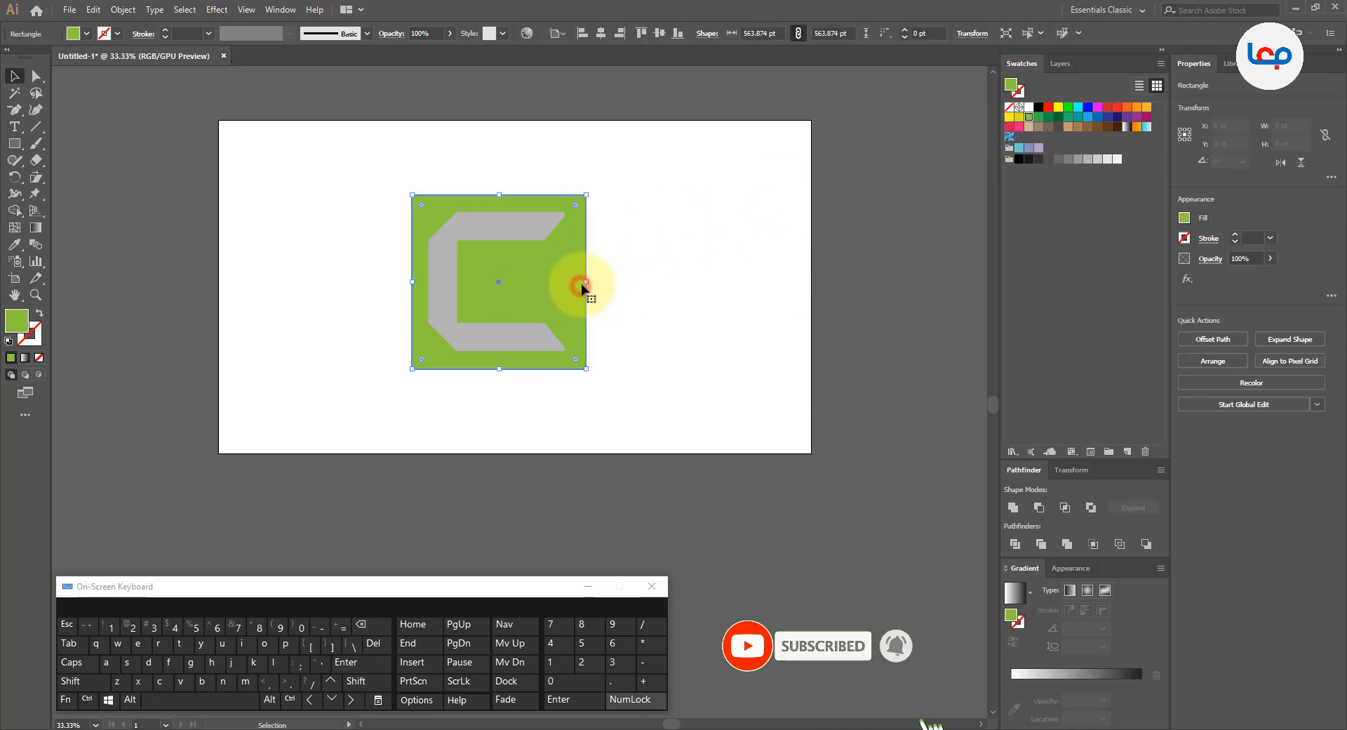
left_click(1038, 118)
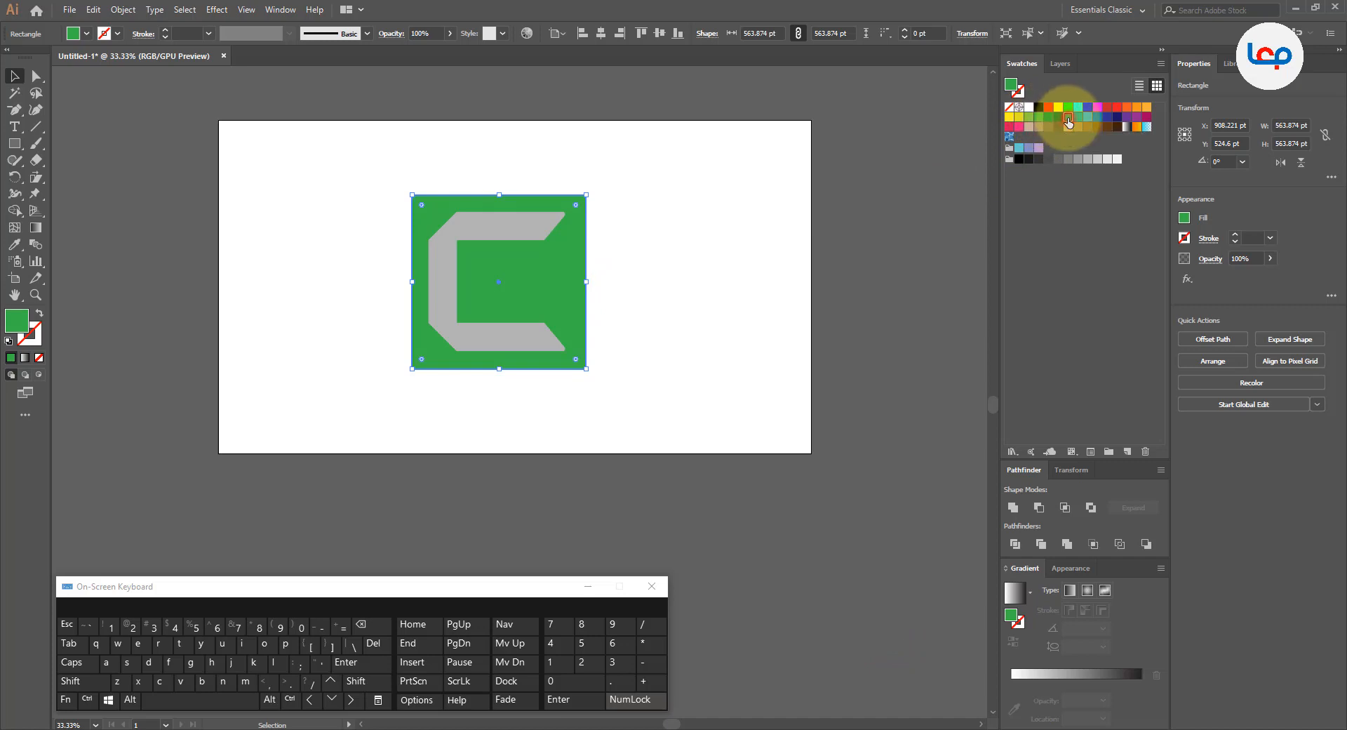
left_click(1058, 117)
left_click(1049, 117)
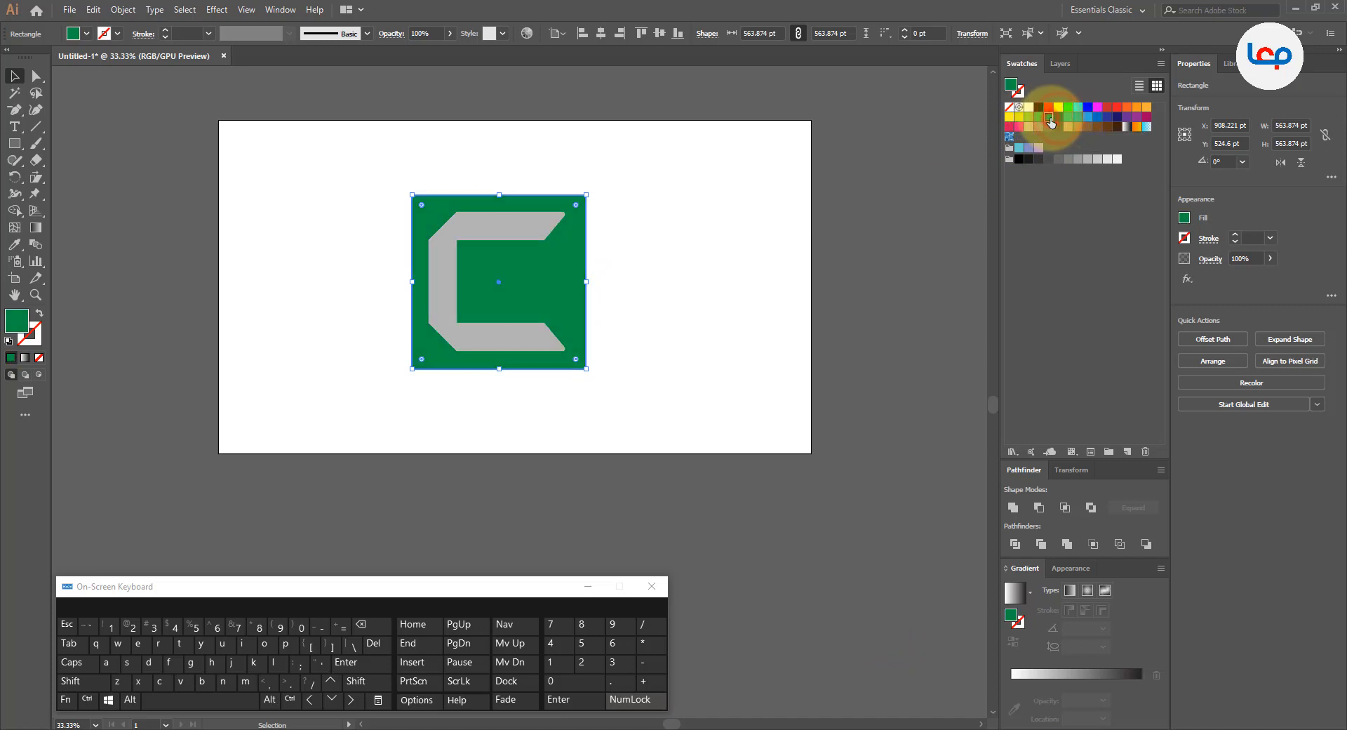
left_click(1039, 118)
left_click(1029, 117)
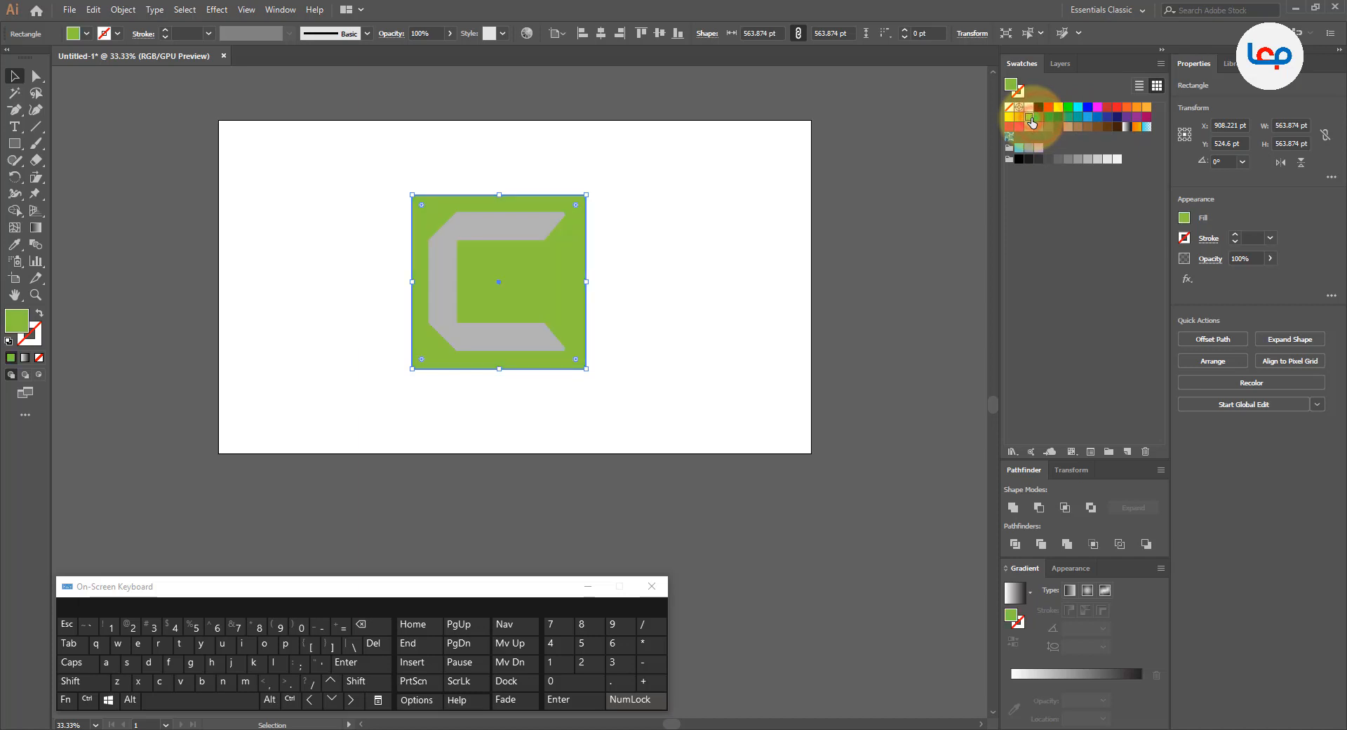
left_click(701, 263)
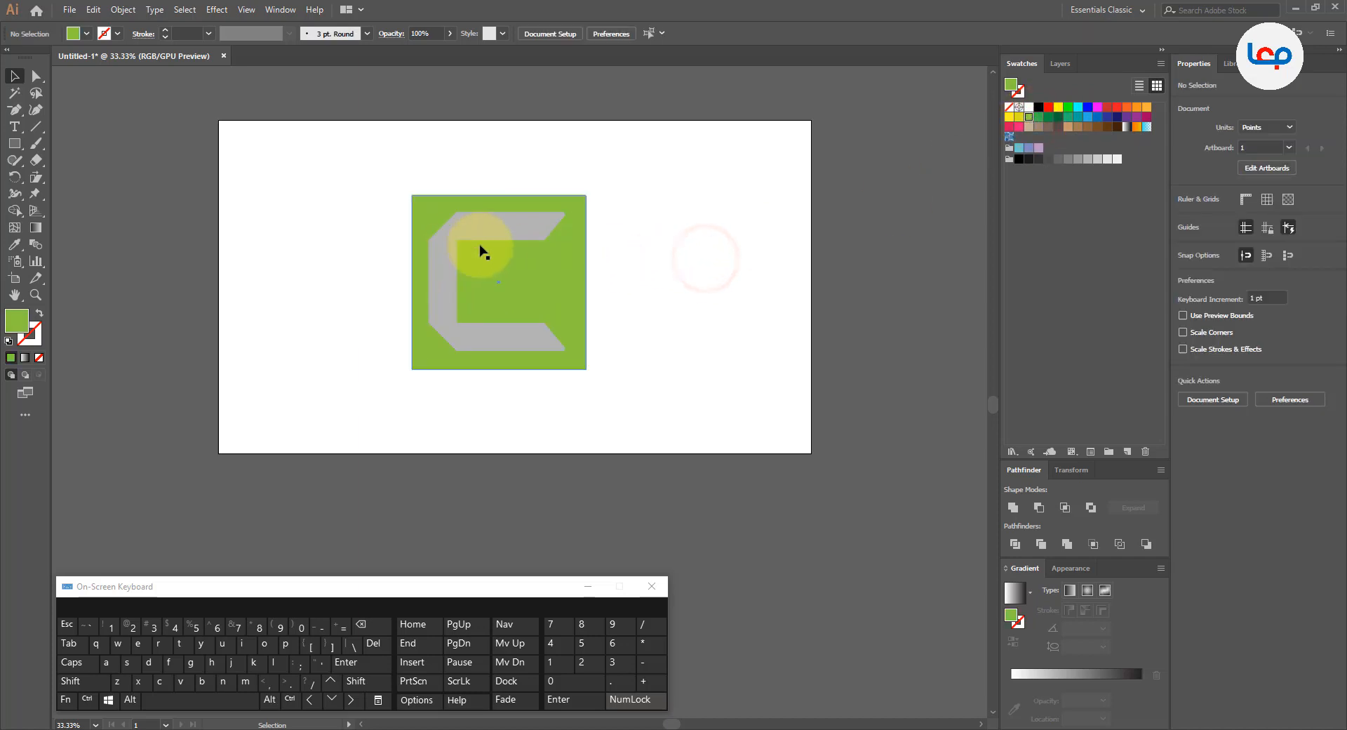
Step: Fill the C's upper and lower horizontal arms with white
left_click(501, 234)
left_click(520, 328, "shift")
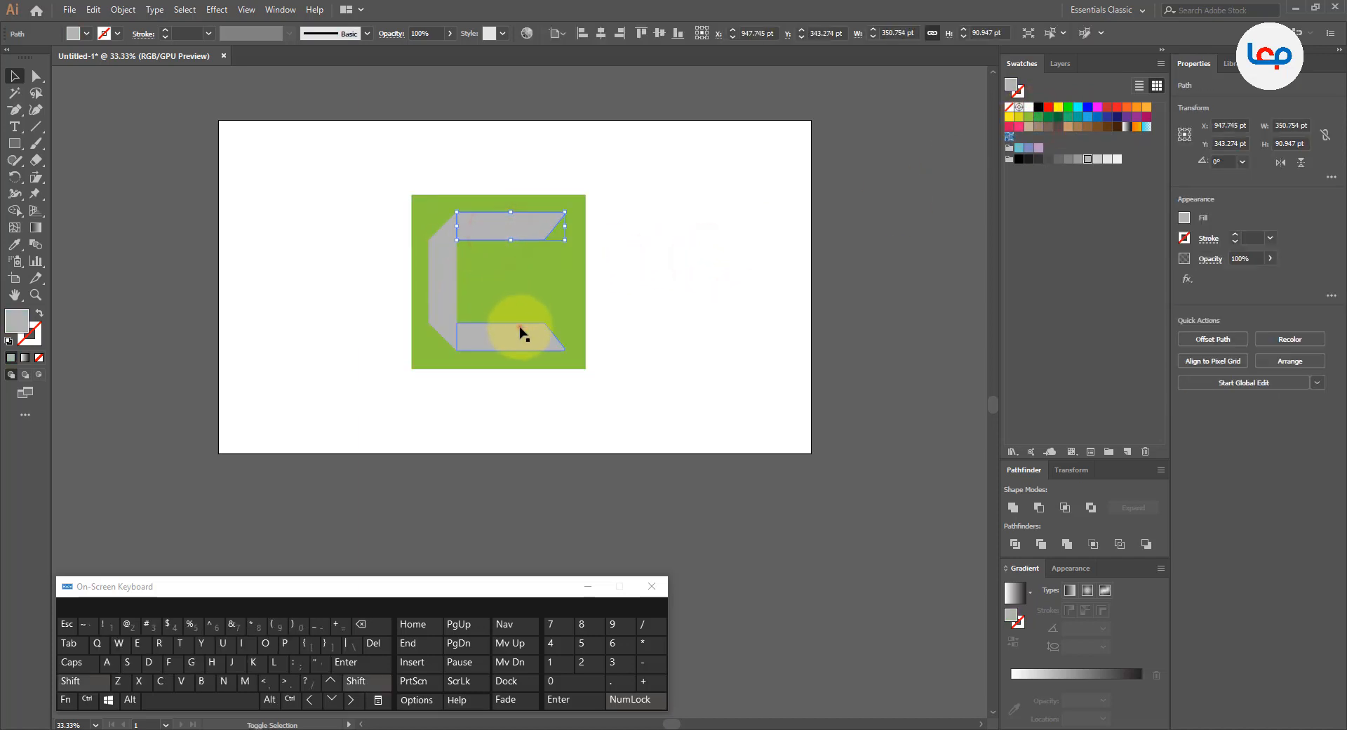
left_click(1028, 108)
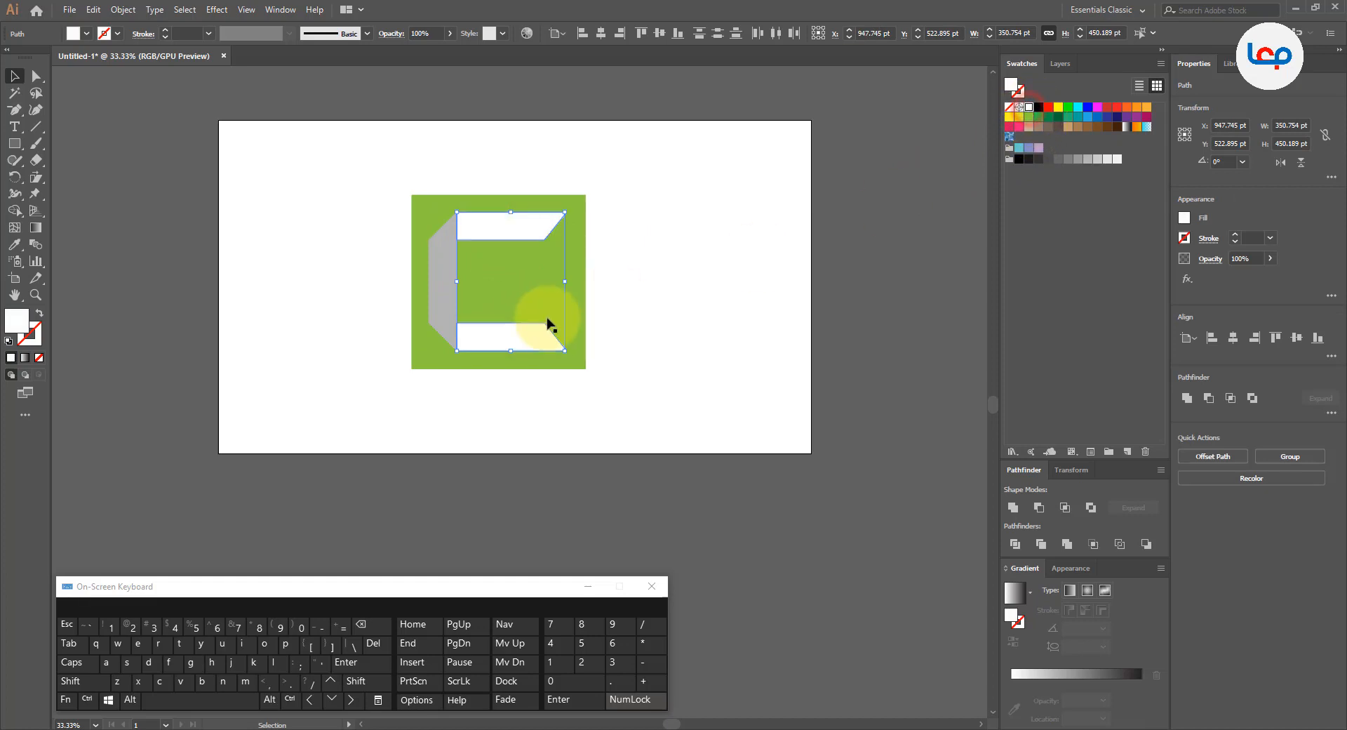
left_click(543, 322)
left_click(658, 269)
Step: Round all four corners of the green square and enlarge it slightly from its center
scroll(526, 245, "up", 1)
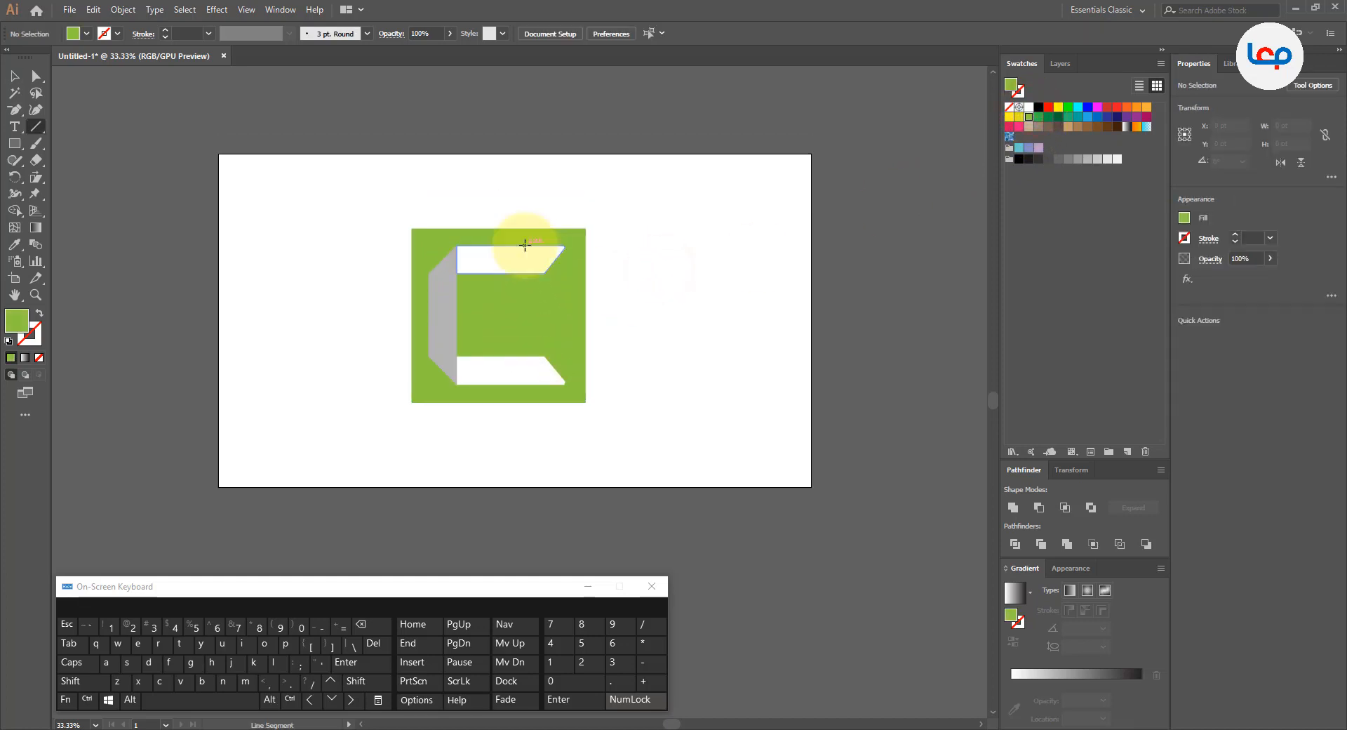
scroll(566, 319, "up", 1)
left_click(36, 126)
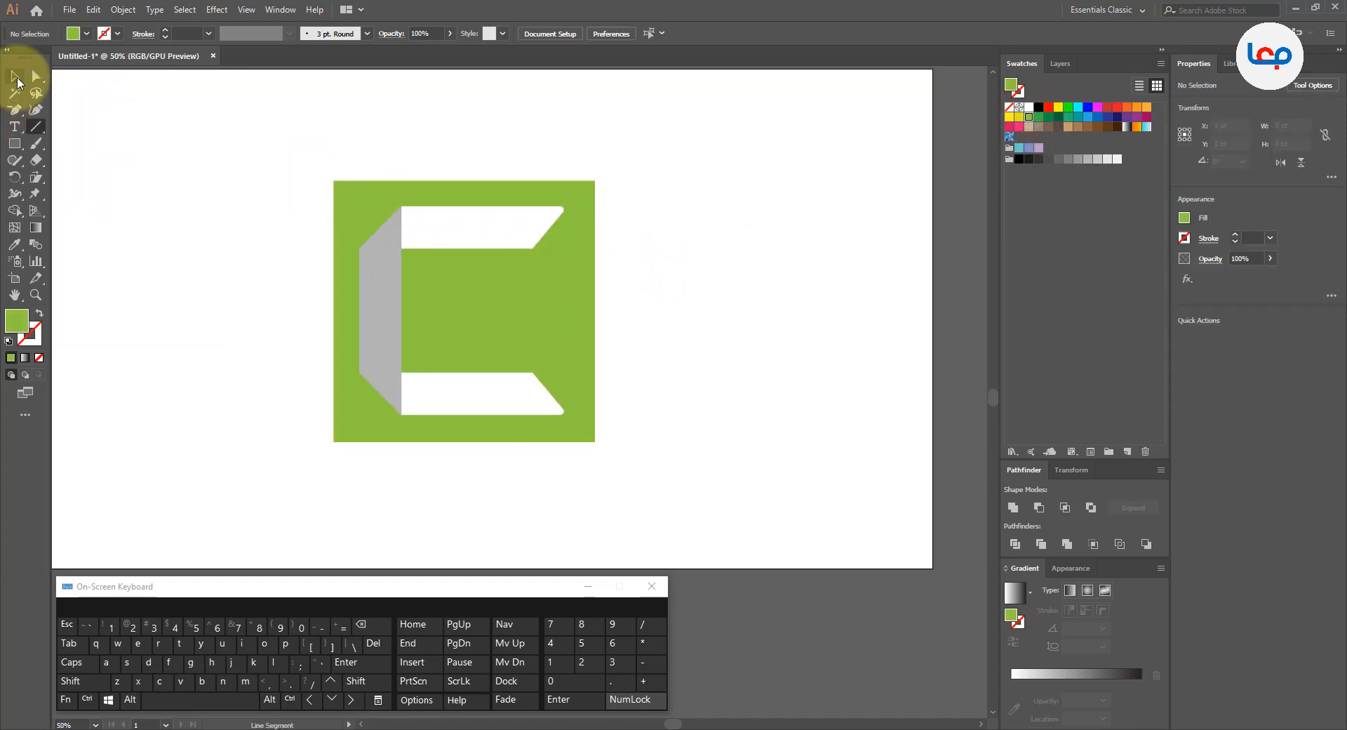
left_click(14, 75)
left_click(153, 241)
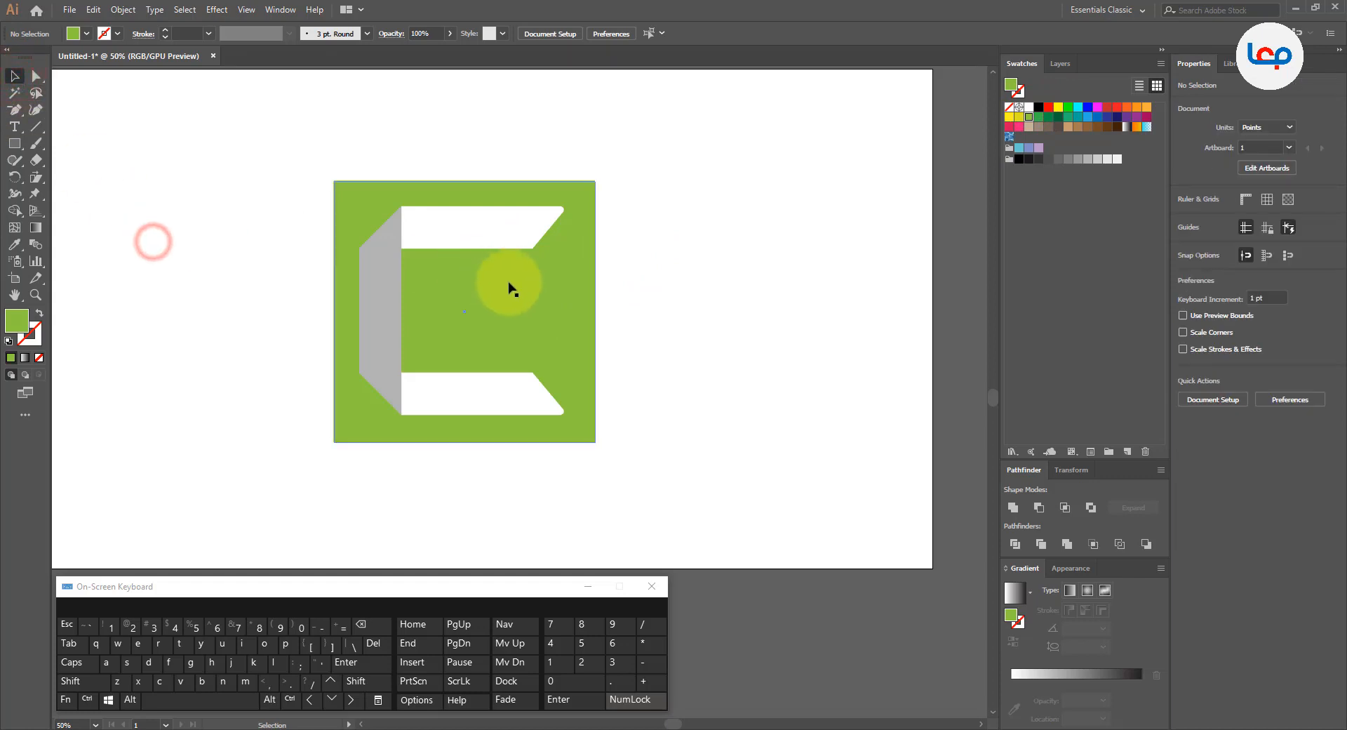
left_click(588, 293)
mouse_move(595, 180)
left_mouse_down()
mouse_move(610, 166)
mouse_move(587, 191)
left_mouse_up()
left_click(635, 186)
left_click(598, 183)
left_click(655, 192)
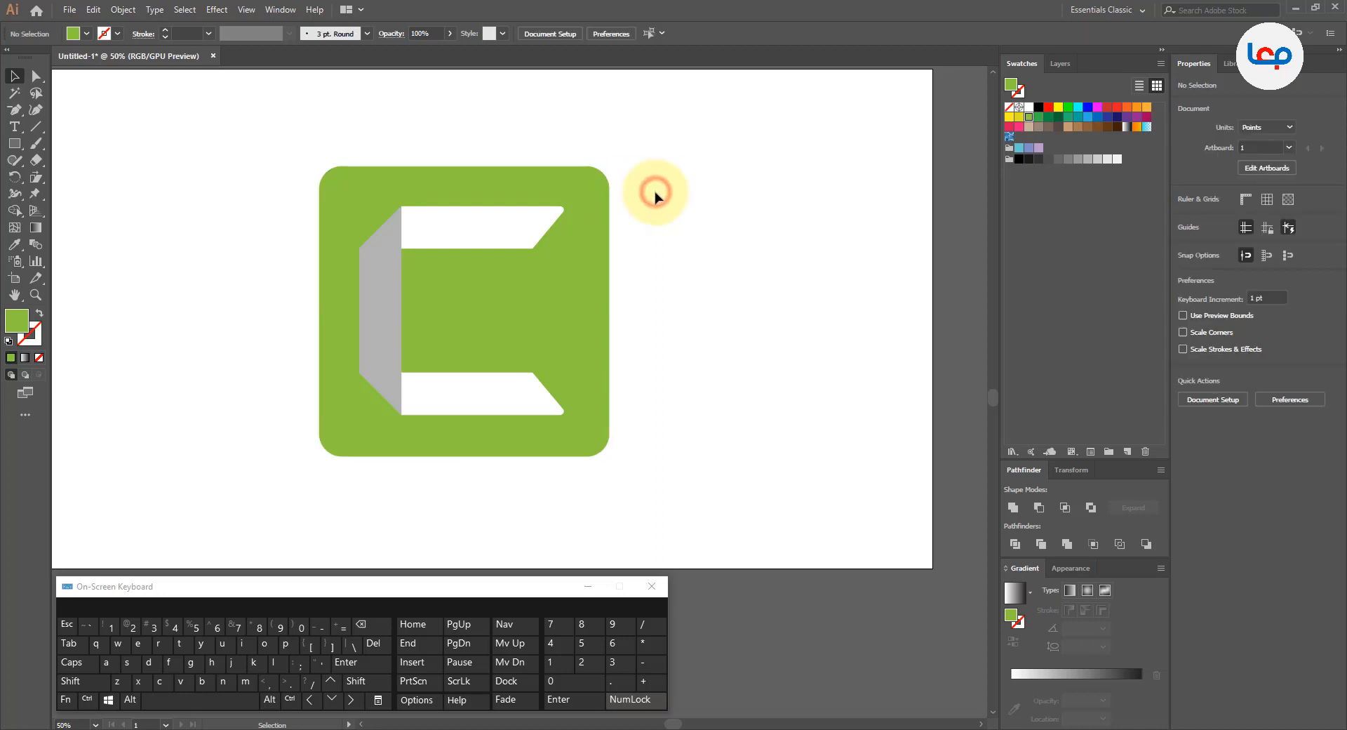
Step: Unite the C's upper-left corner triangle with the upper arm and fill the merged shape with white
left_click(364, 271)
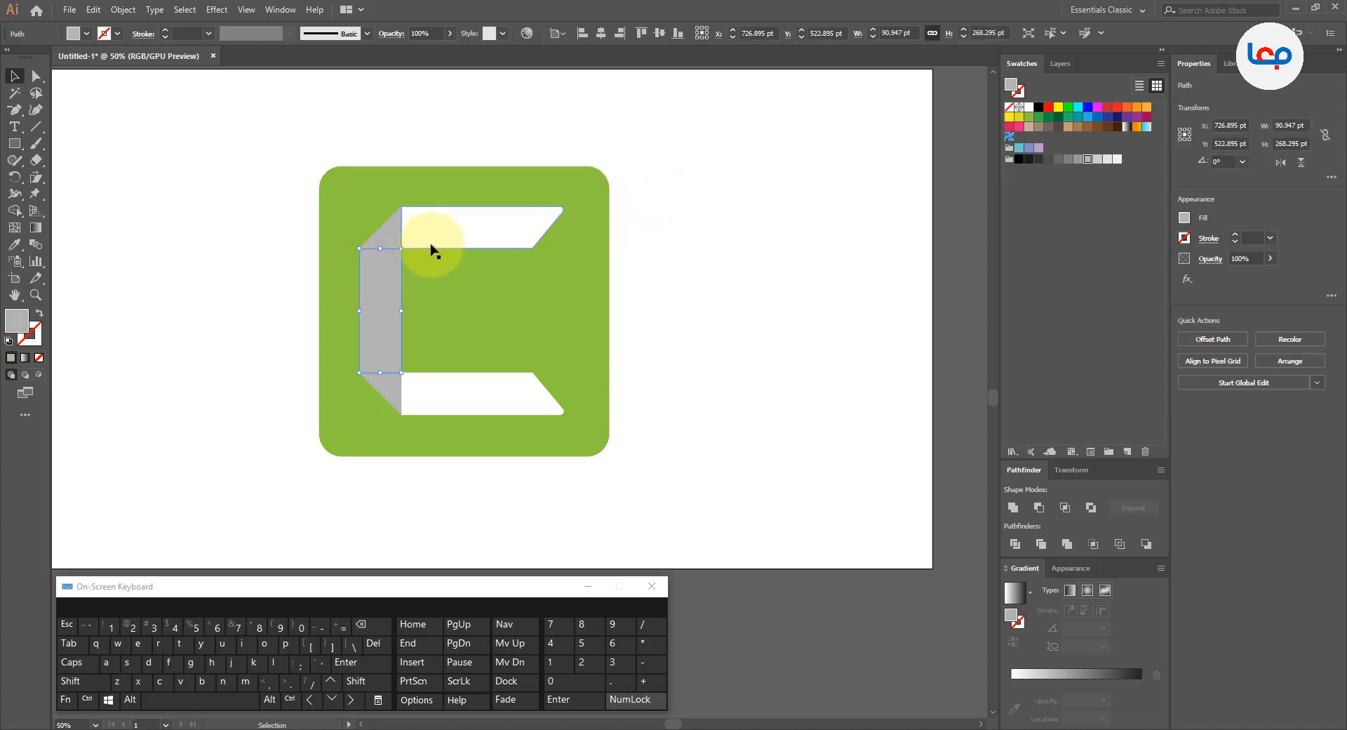
left_click(399, 228)
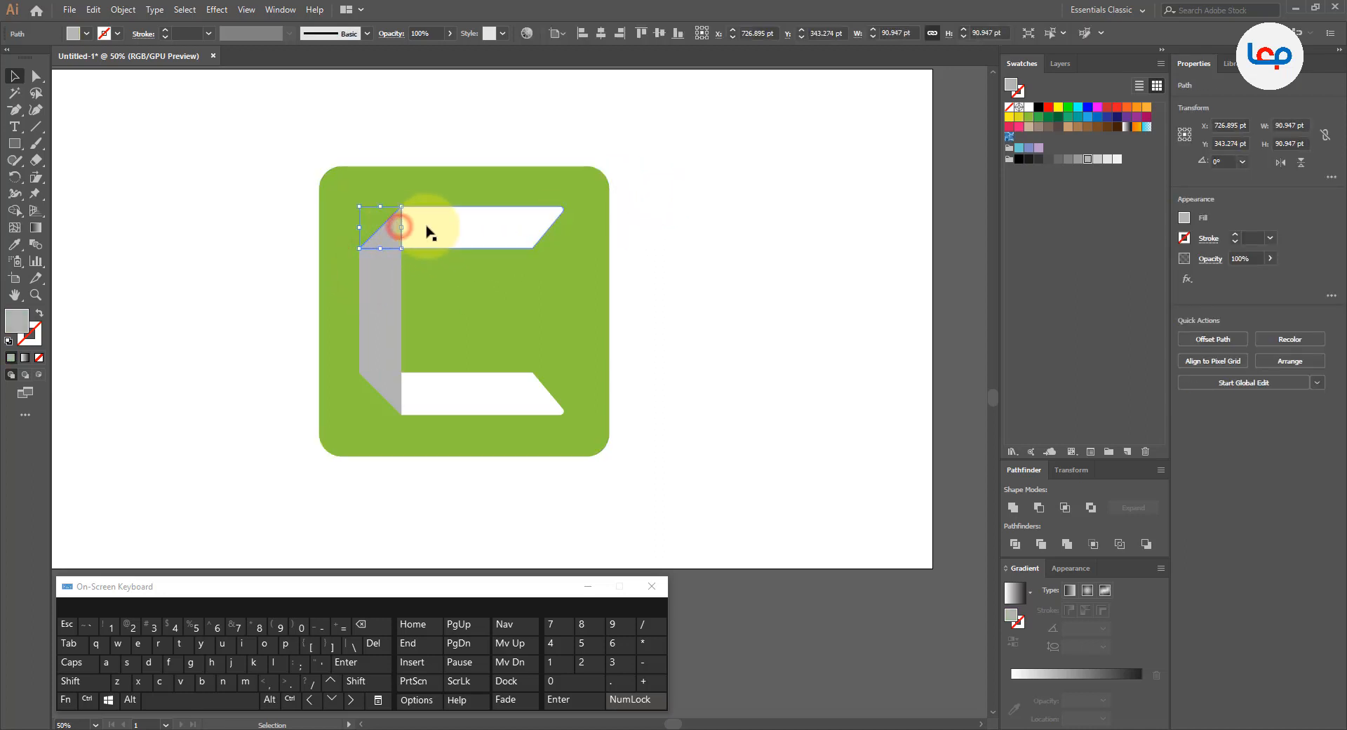
left_click(430, 223, "shift")
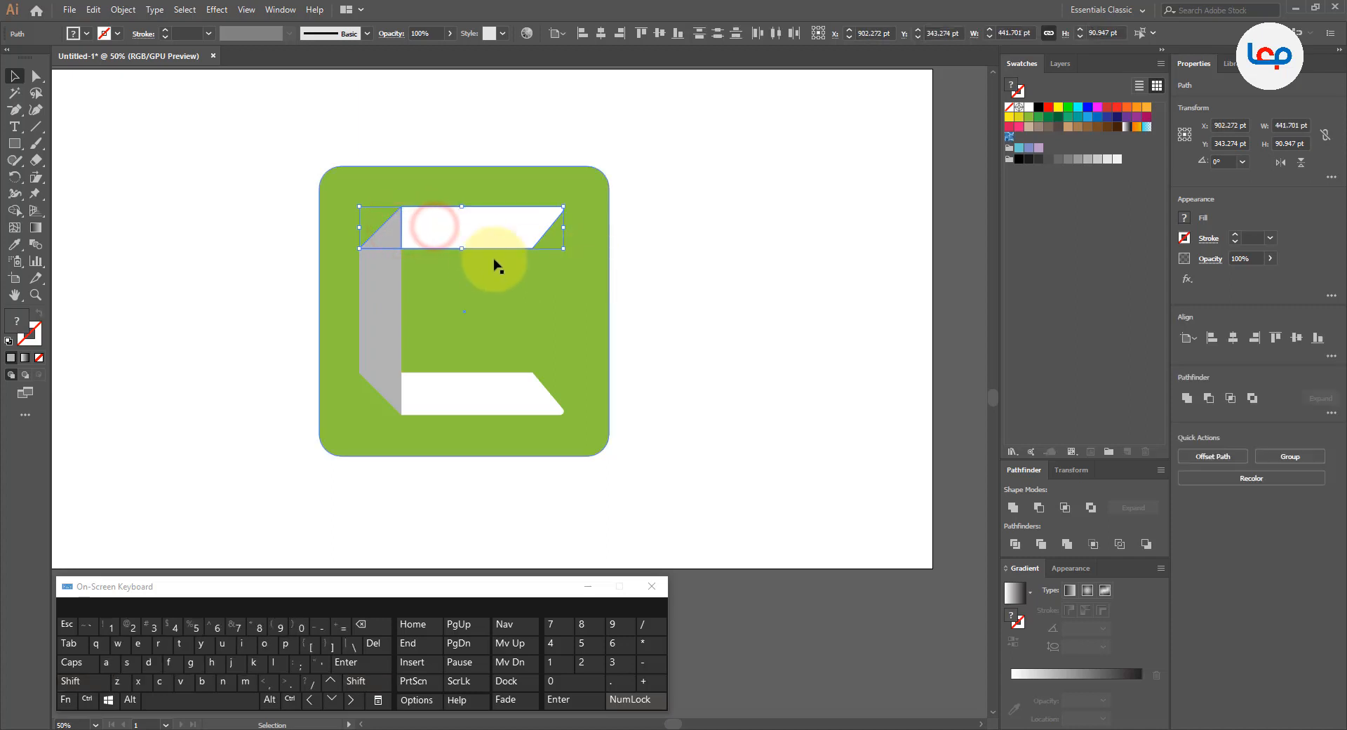
left_click(1011, 508)
left_click(804, 505)
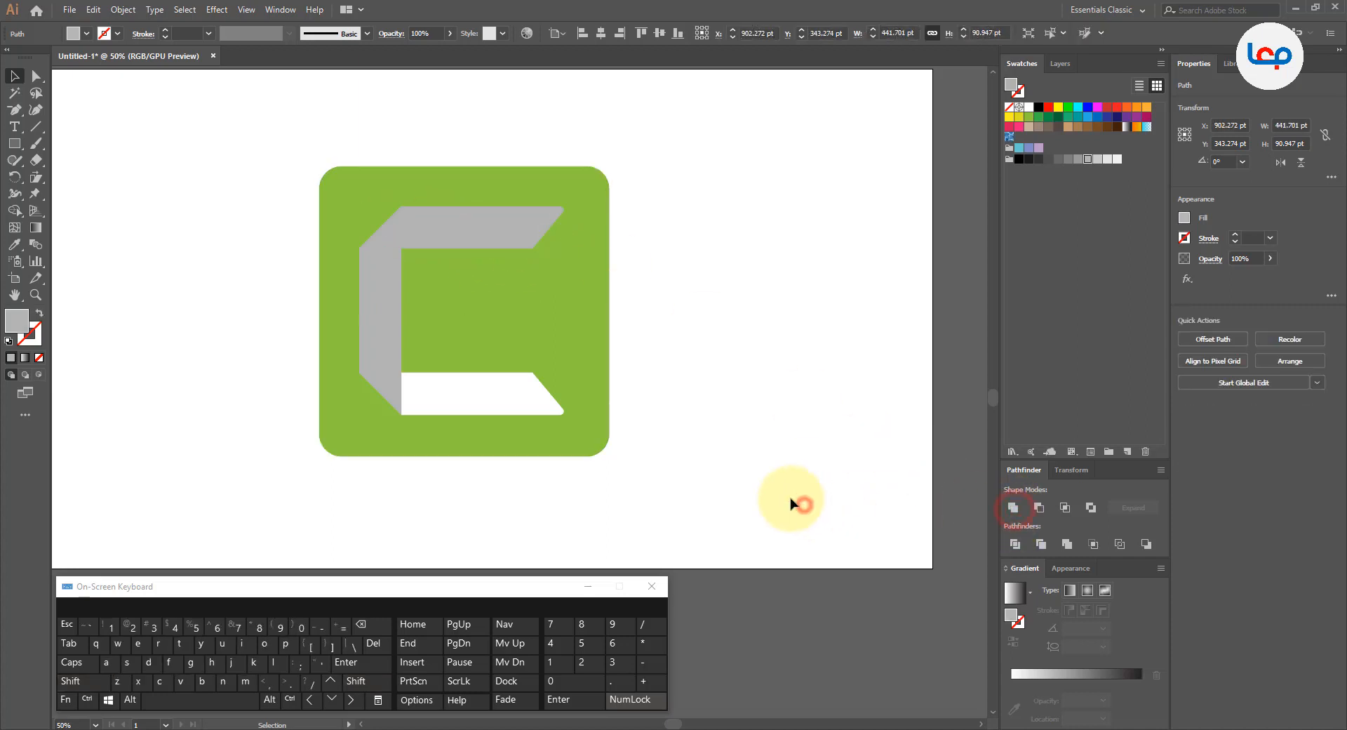
left_click(454, 233)
left_click(1031, 111)
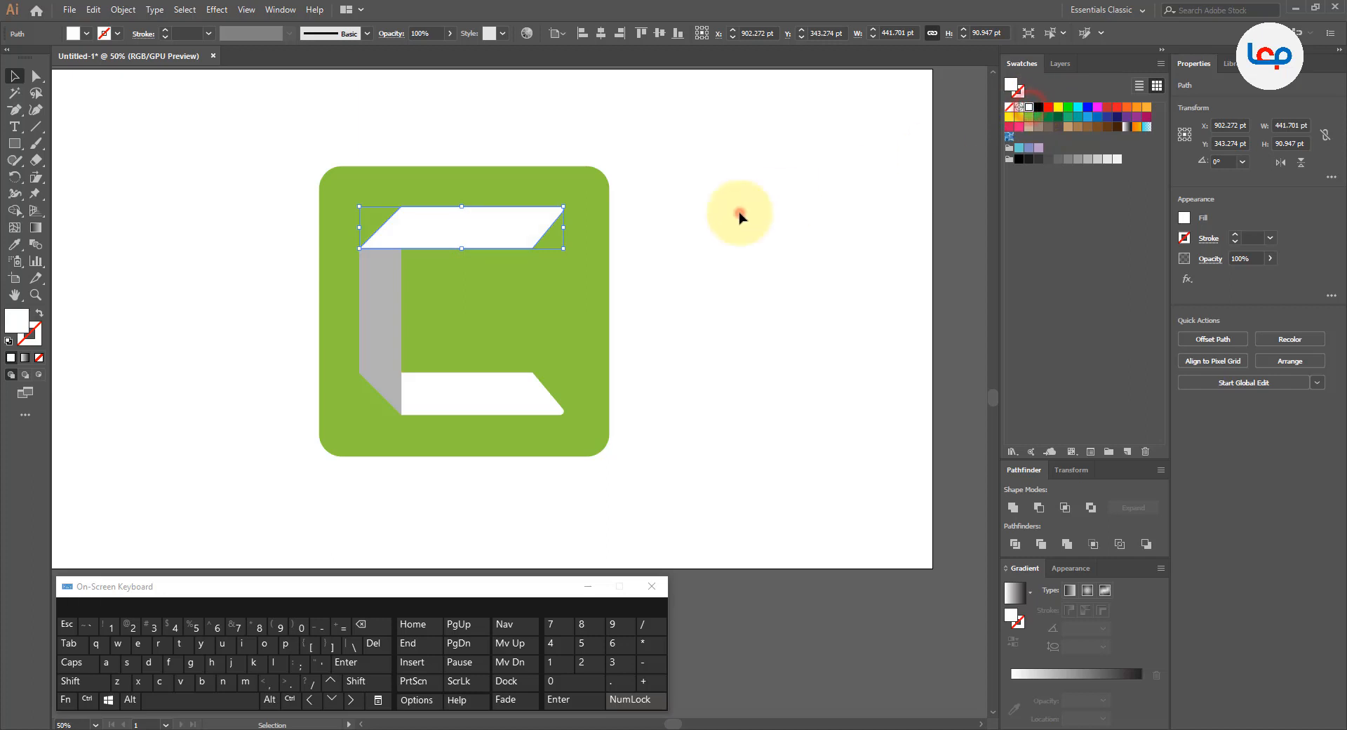
left_click(737, 211)
Step: Unite the C's lower-left corner triangle with the lower arm and fill the merged shape with white
left_click(457, 390)
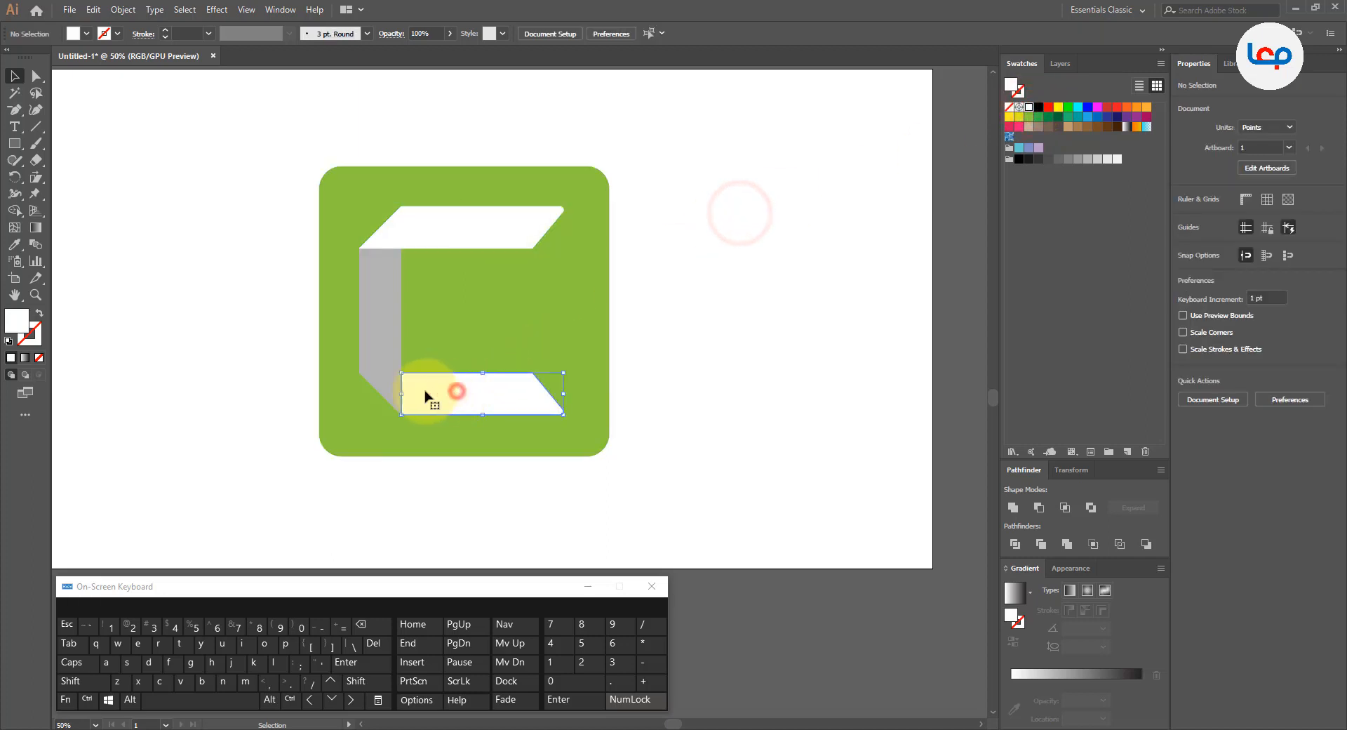
left_click(385, 385, "shift")
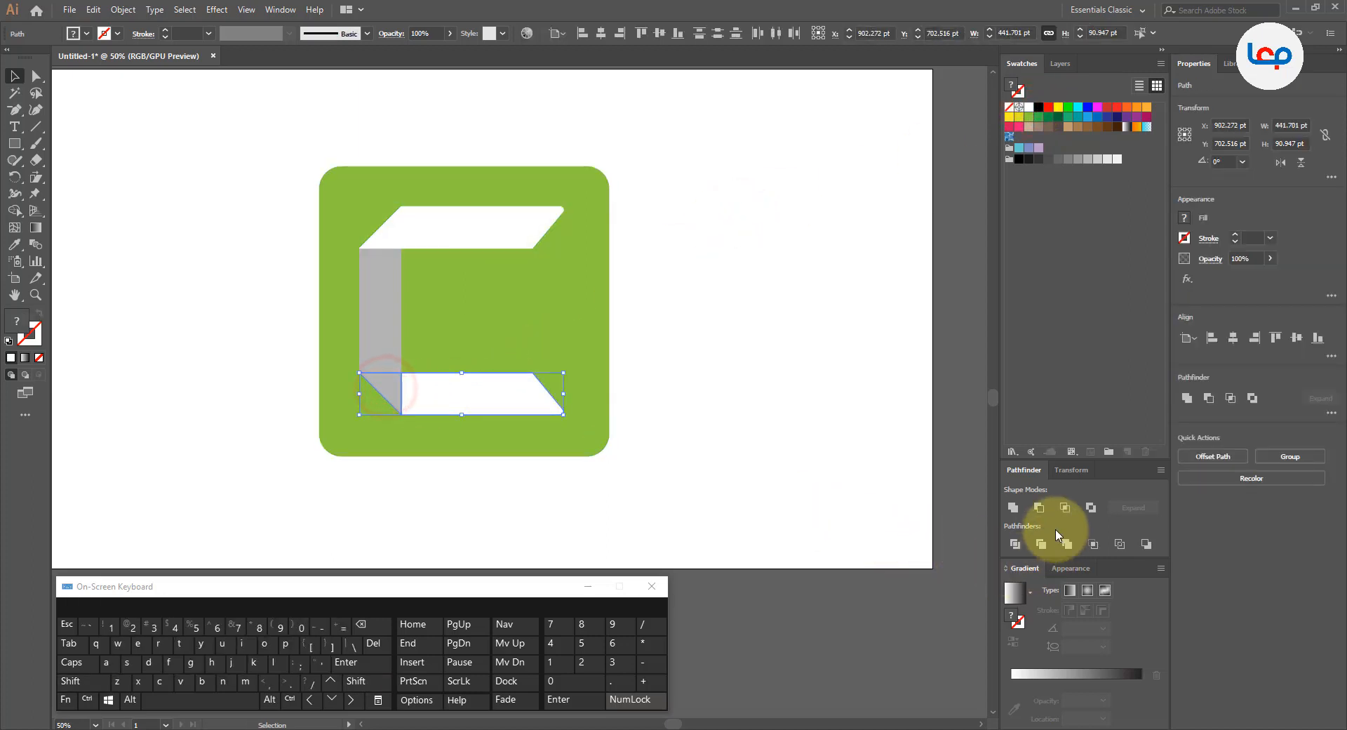
left_click(1013, 507)
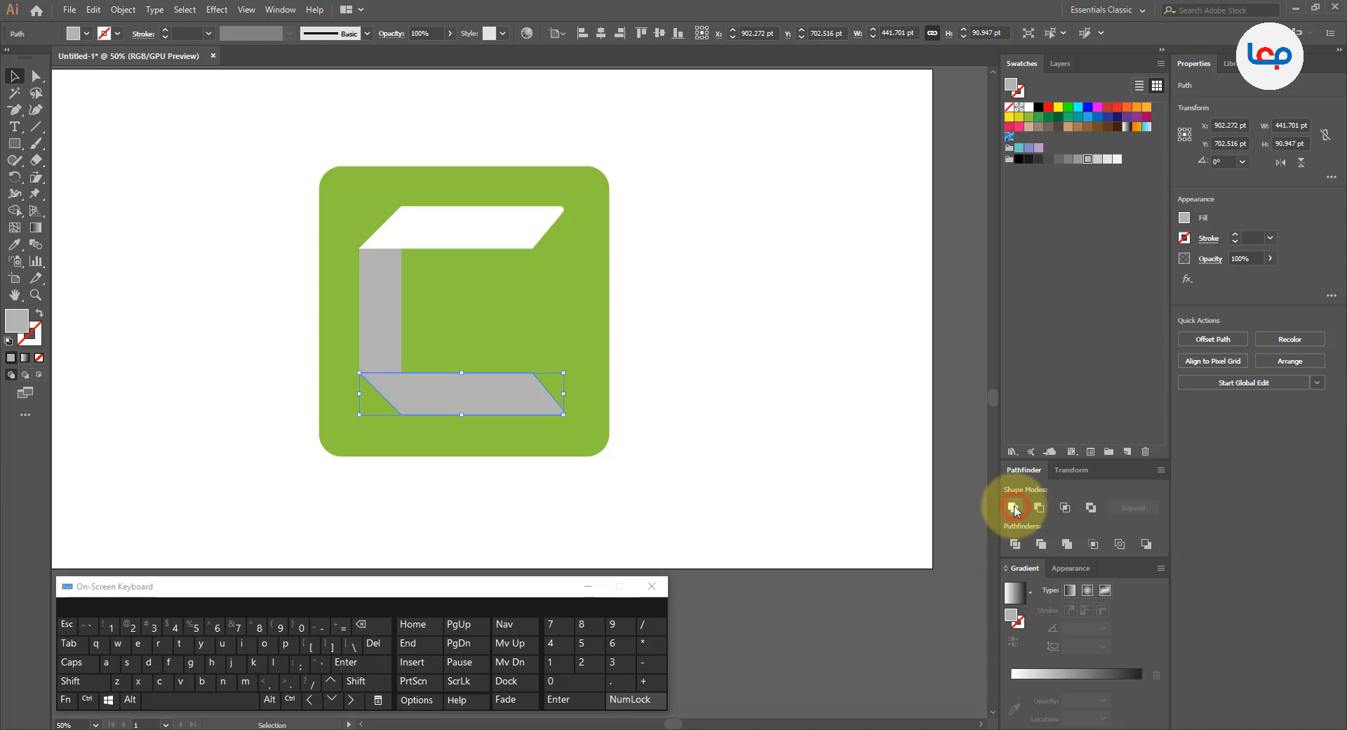
left_click(1031, 111)
left_click(764, 327)
Step: Lighten the C's vertical bar by filling it with a very pale gray swatch
left_click(367, 330)
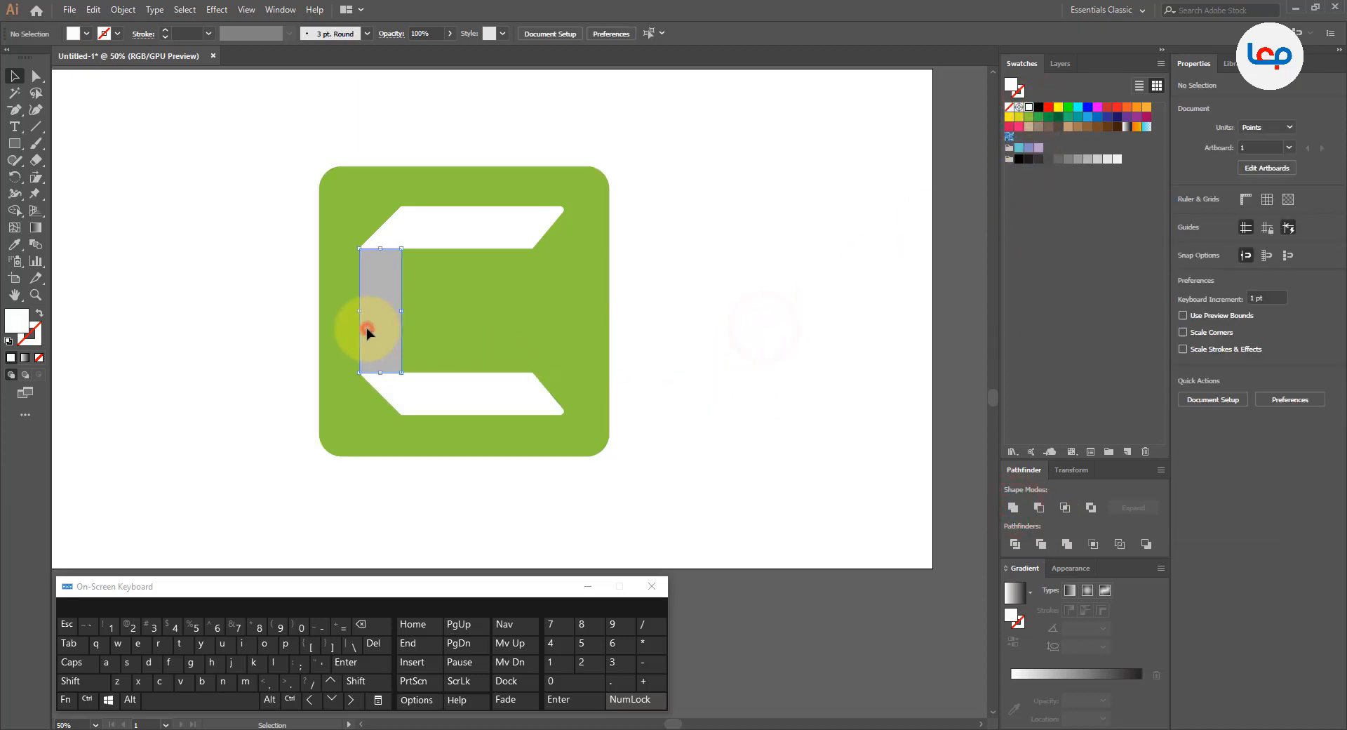
left_click(1096, 159)
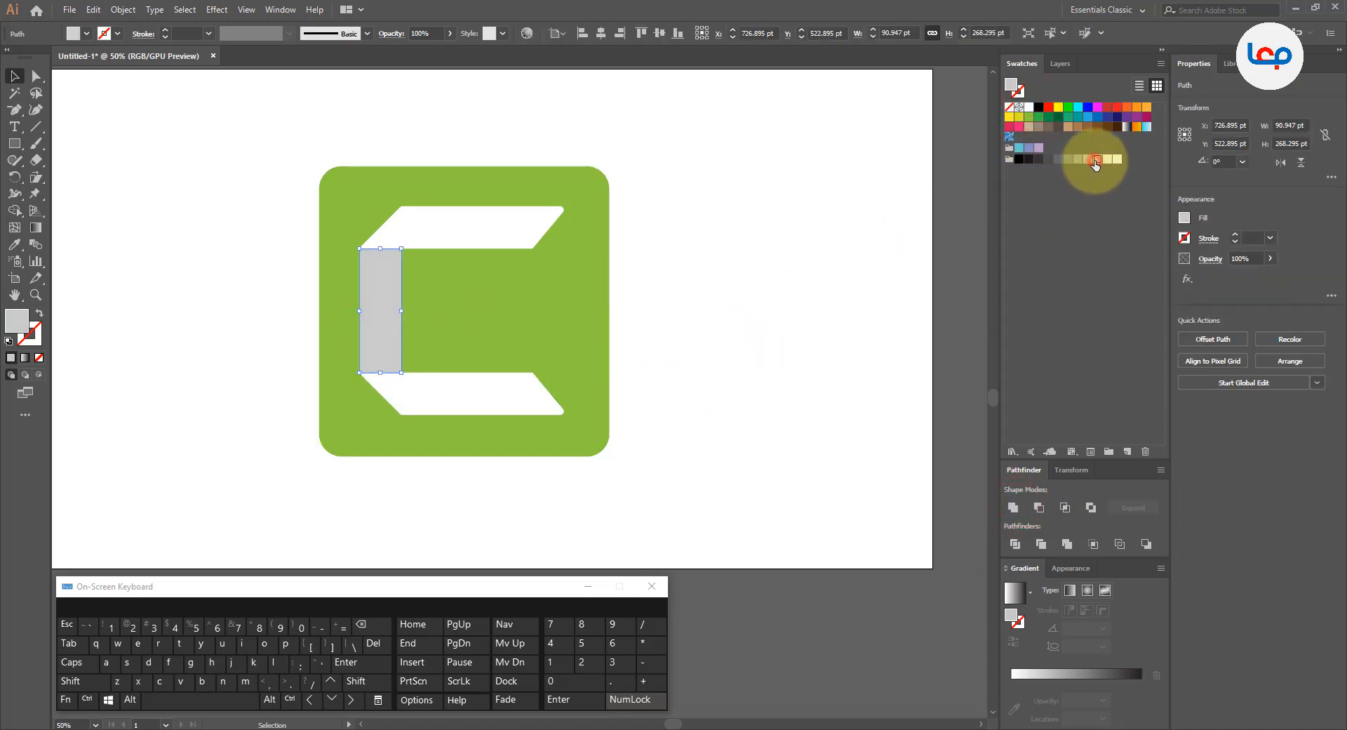
left_click(744, 280)
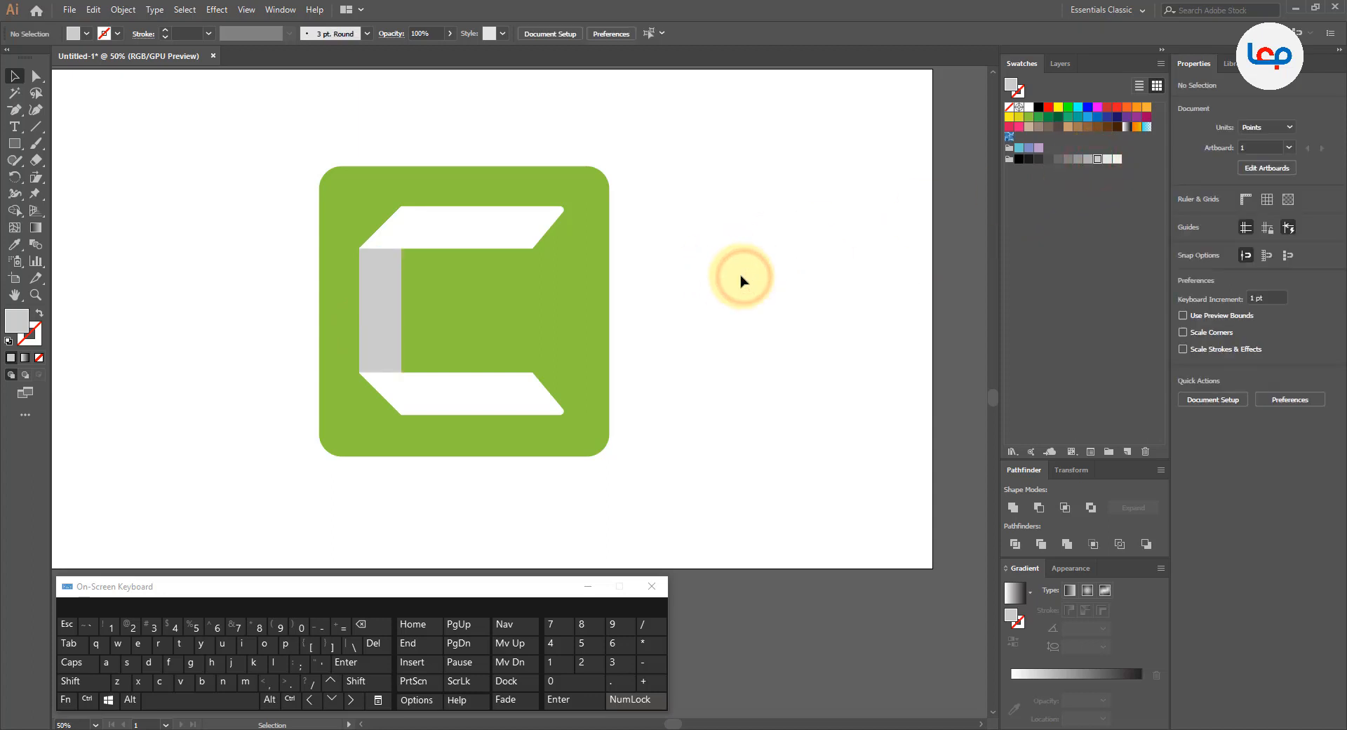
scroll(472, 292, "down", 1)
left_click(653, 330)
left_click(415, 317)
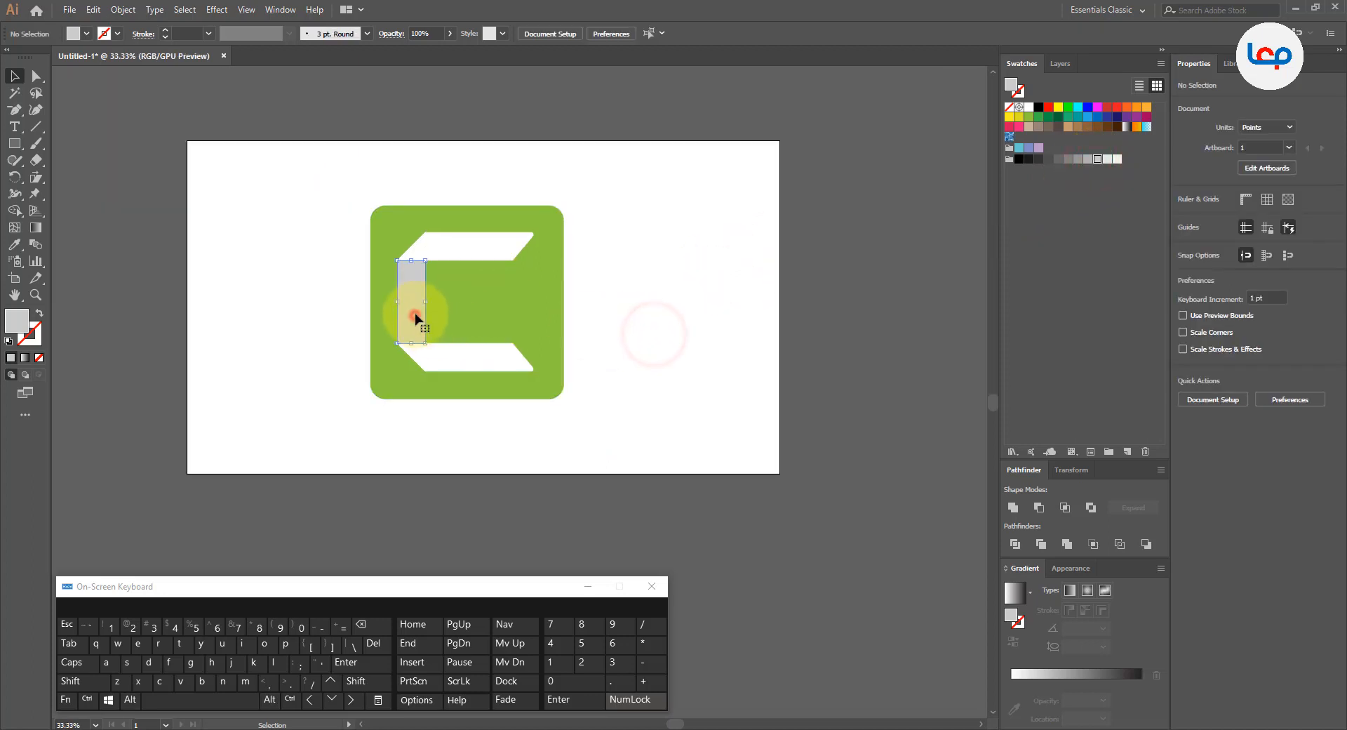
left_click(1109, 162)
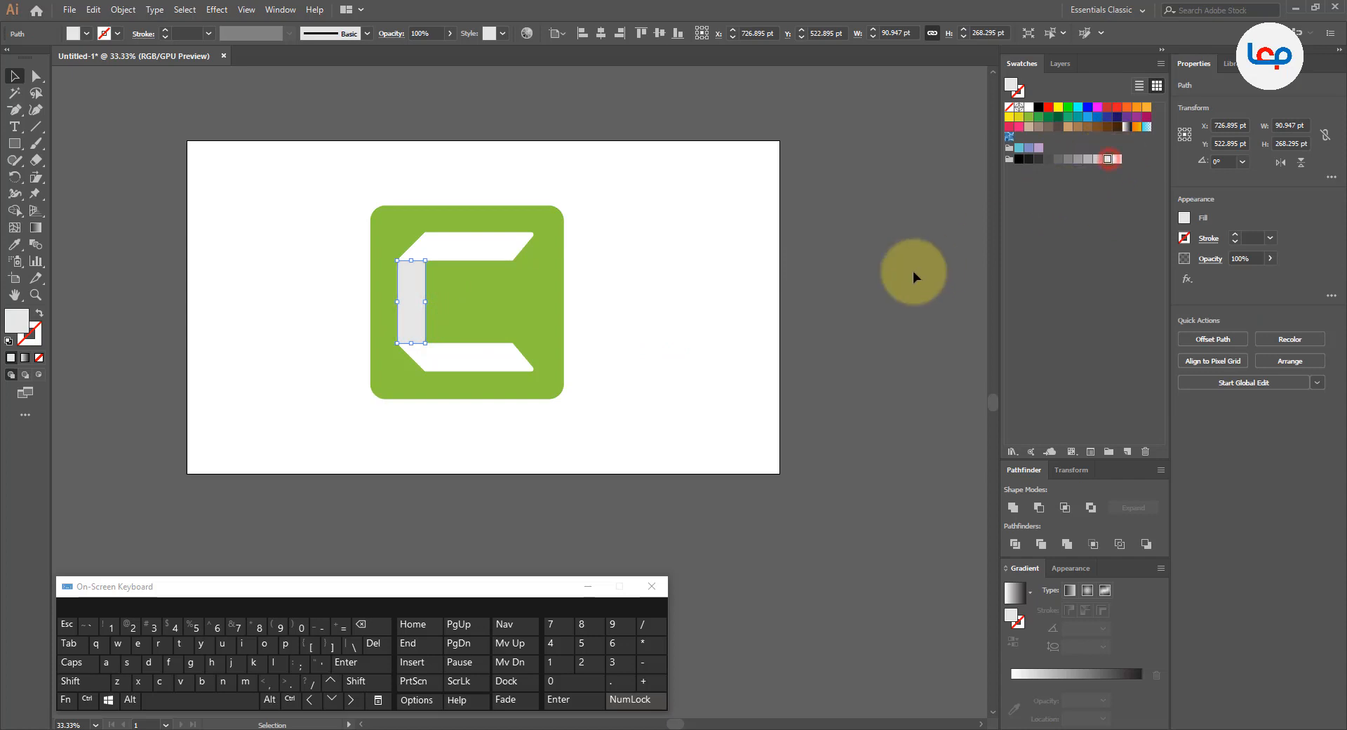
left_click(891, 277)
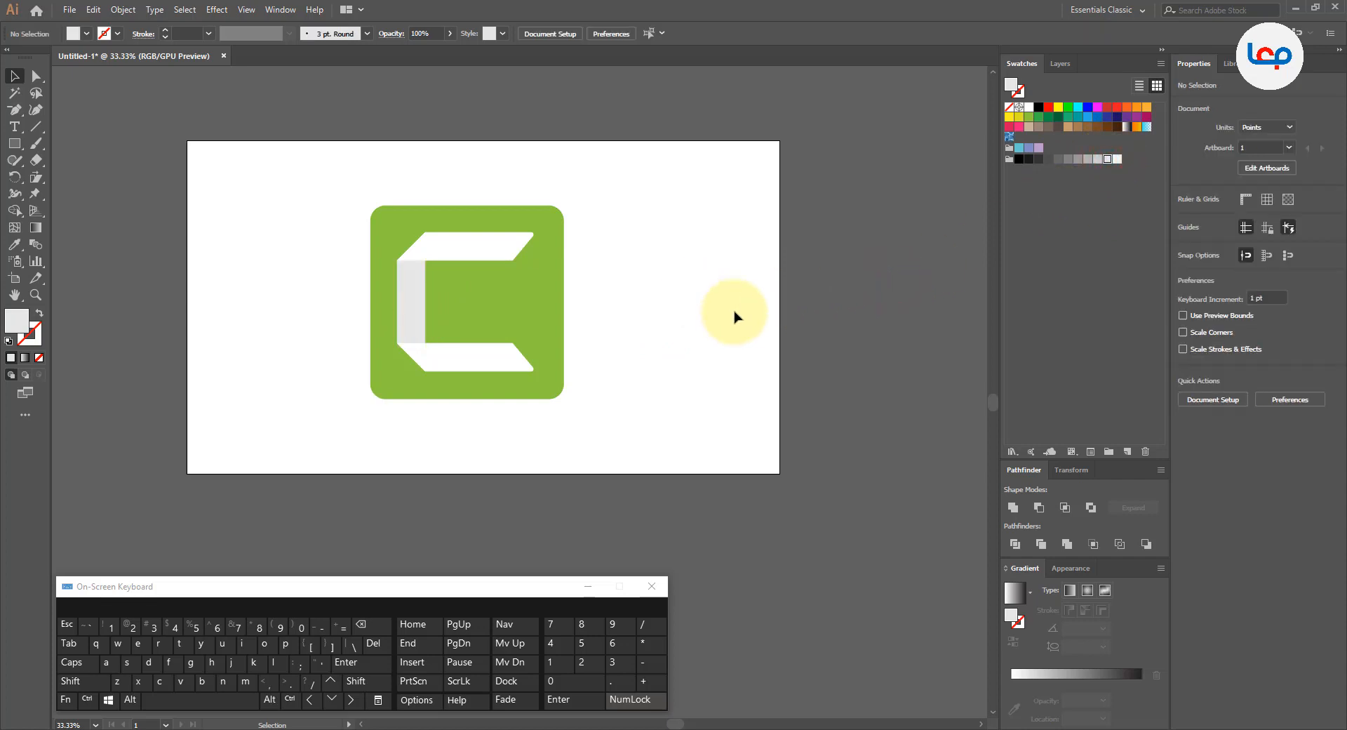
left_click(646, 302)
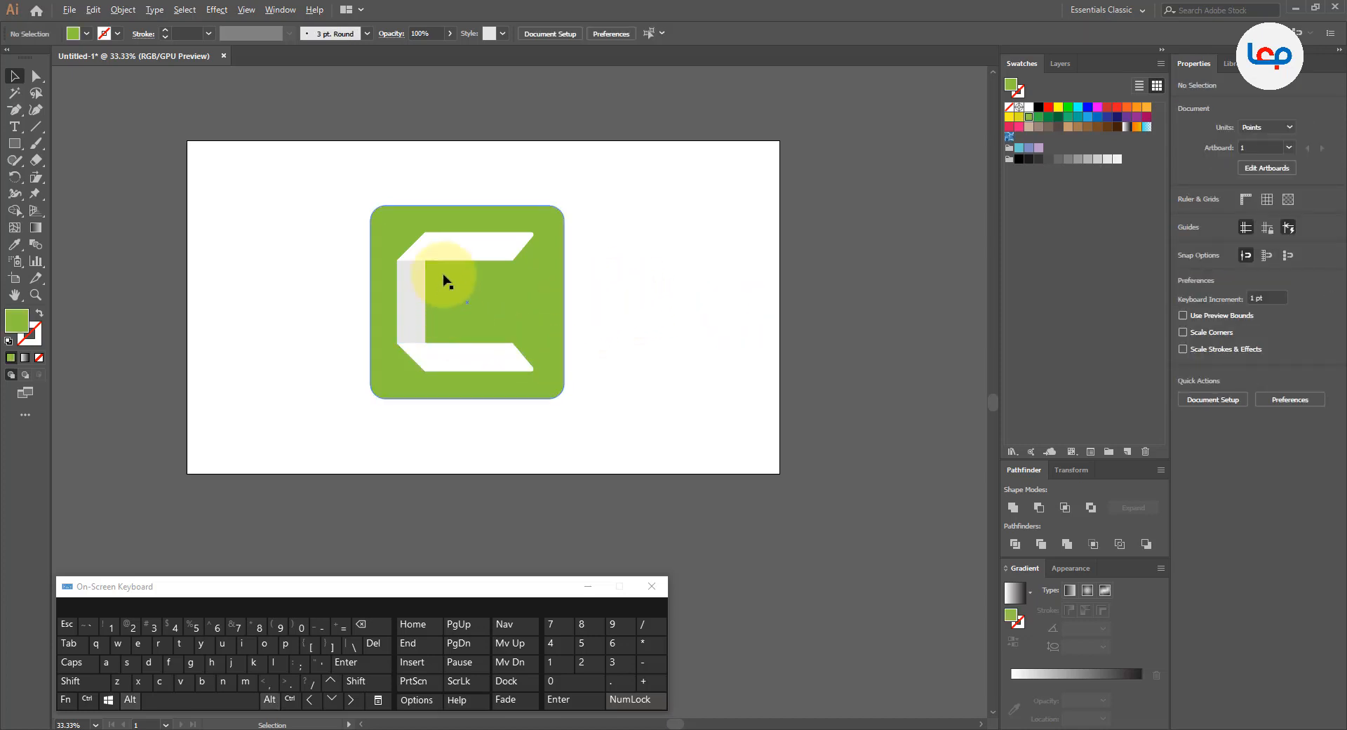
Step: Draw a thin triangle about 91 pt wide and 23.5 pt high along the top edge of the C's vertical bar with the Pen tool
scroll(443, 273, "up", 1)
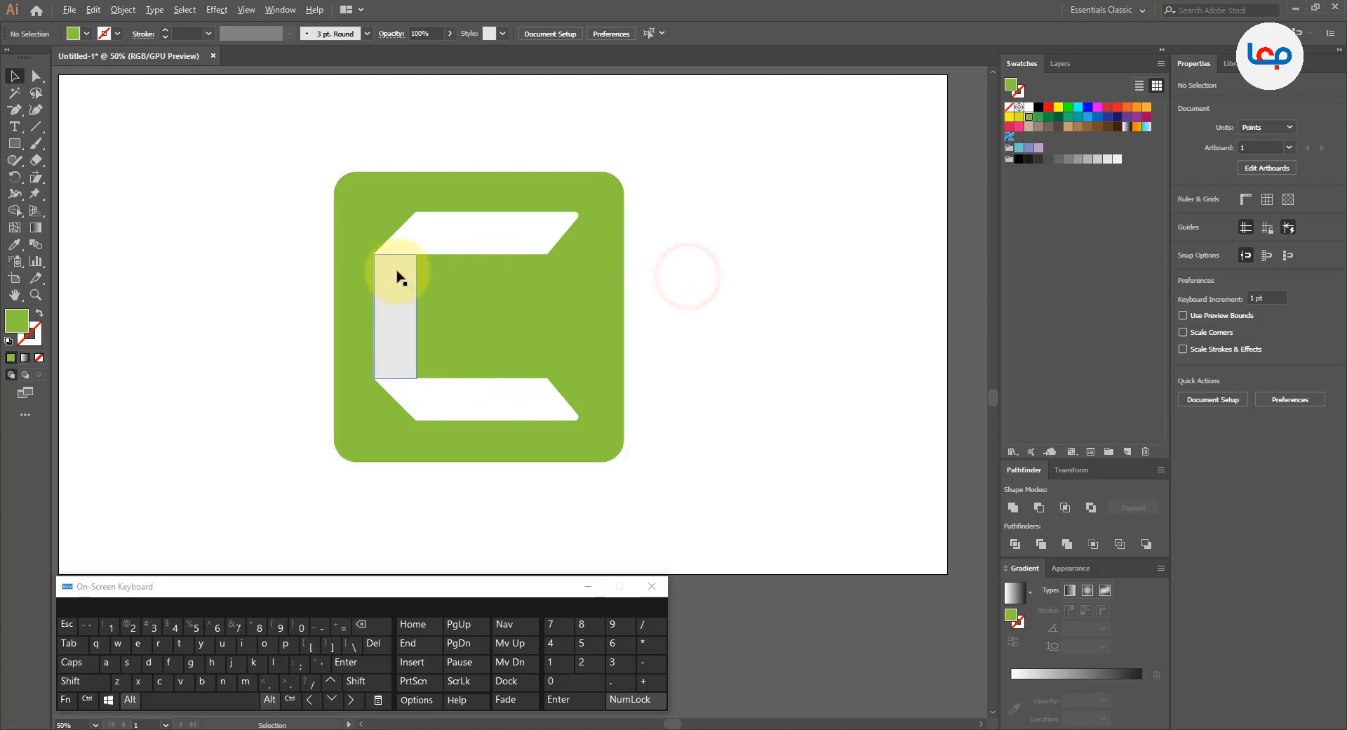
scroll(398, 274, "up", 1)
left_click(280, 247)
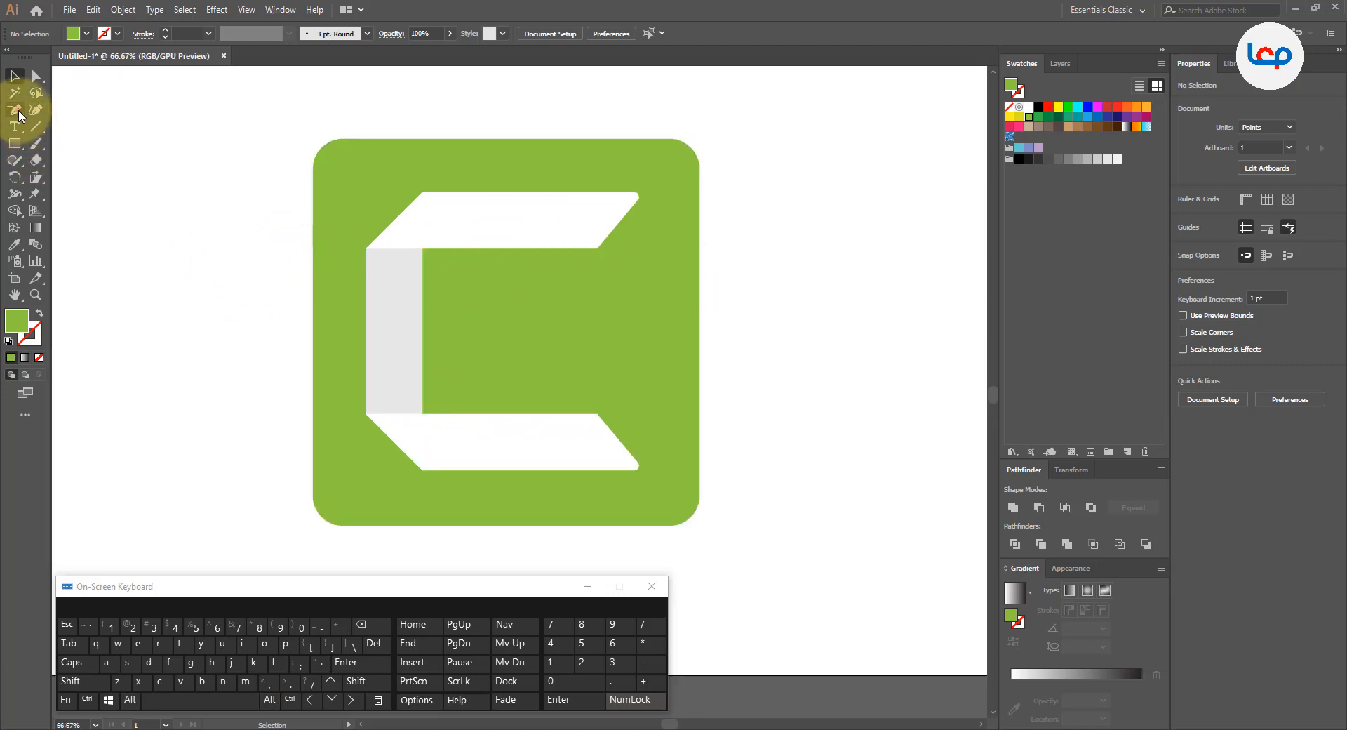
left_click_drag(15, 110, 65, 109)
scroll(447, 344, "up", 2)
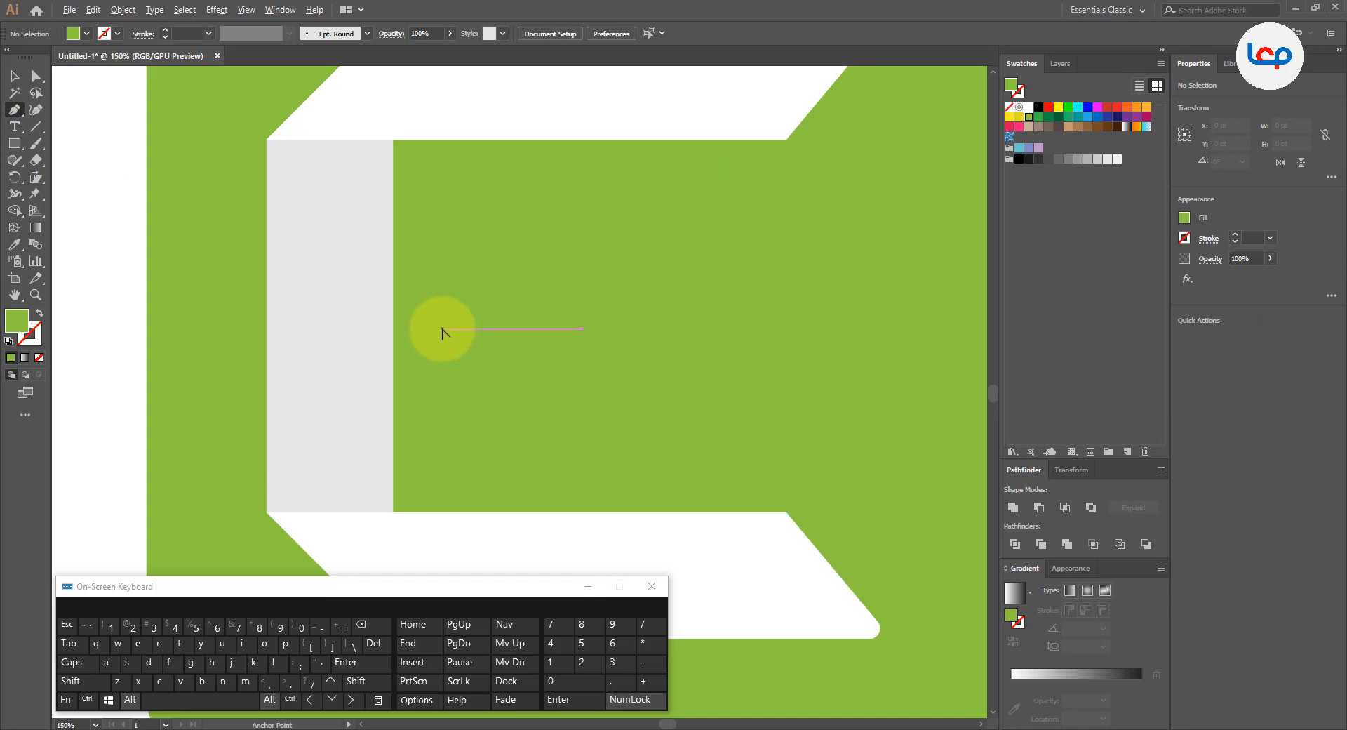
scroll(442, 332, "down", 1)
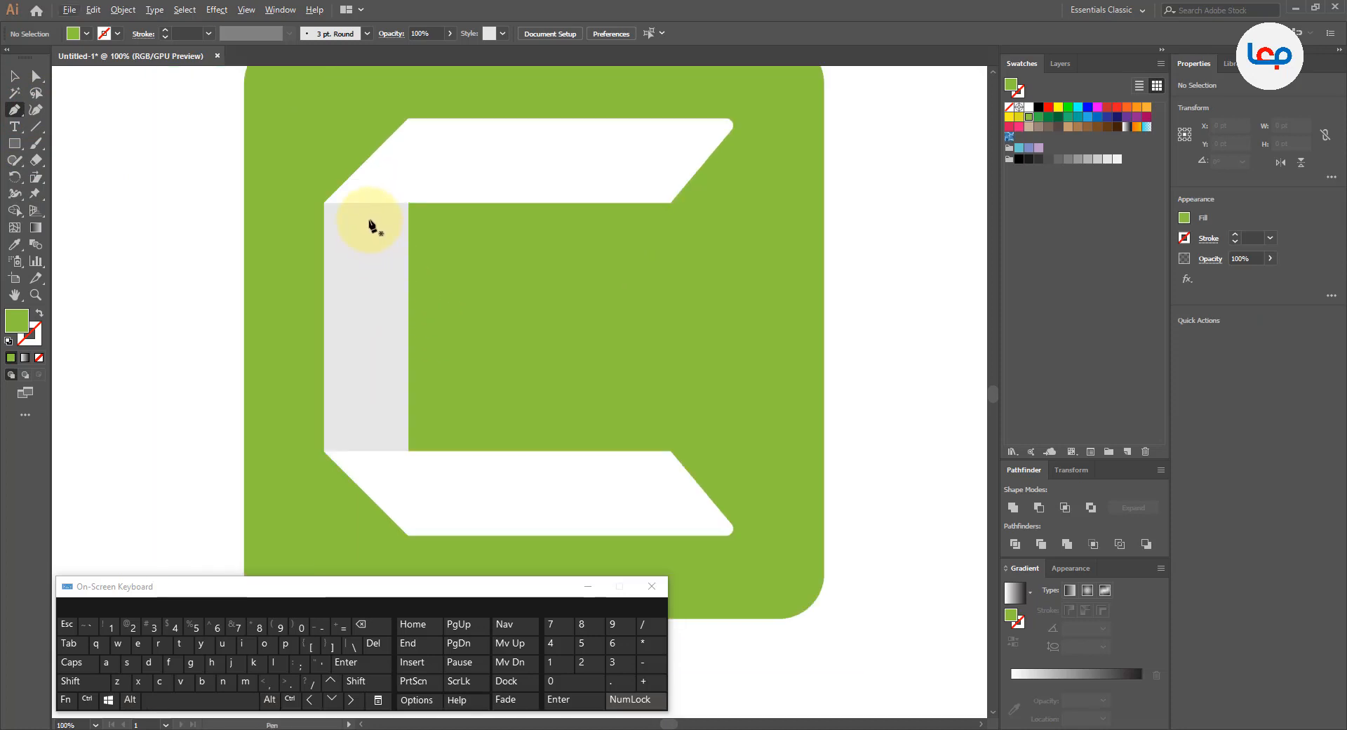
left_click(323, 204)
left_click(408, 202)
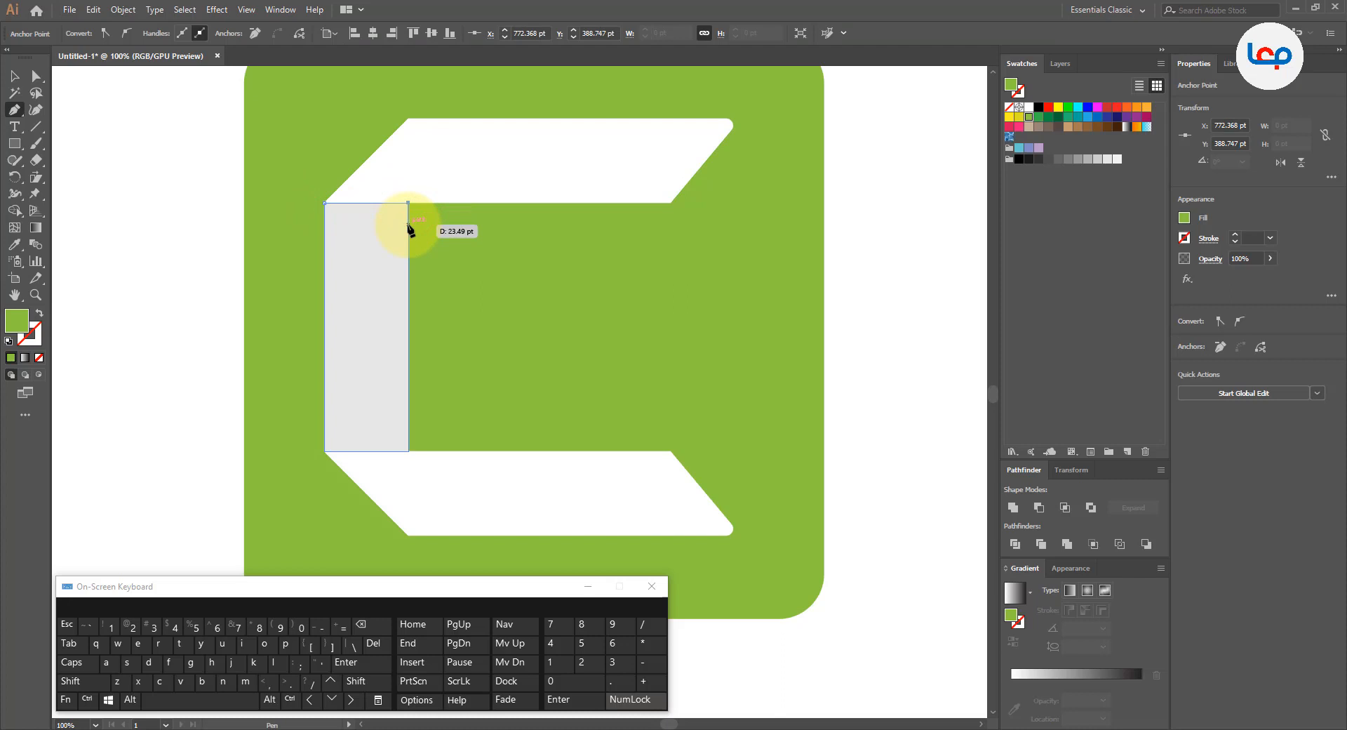
left_click(409, 223)
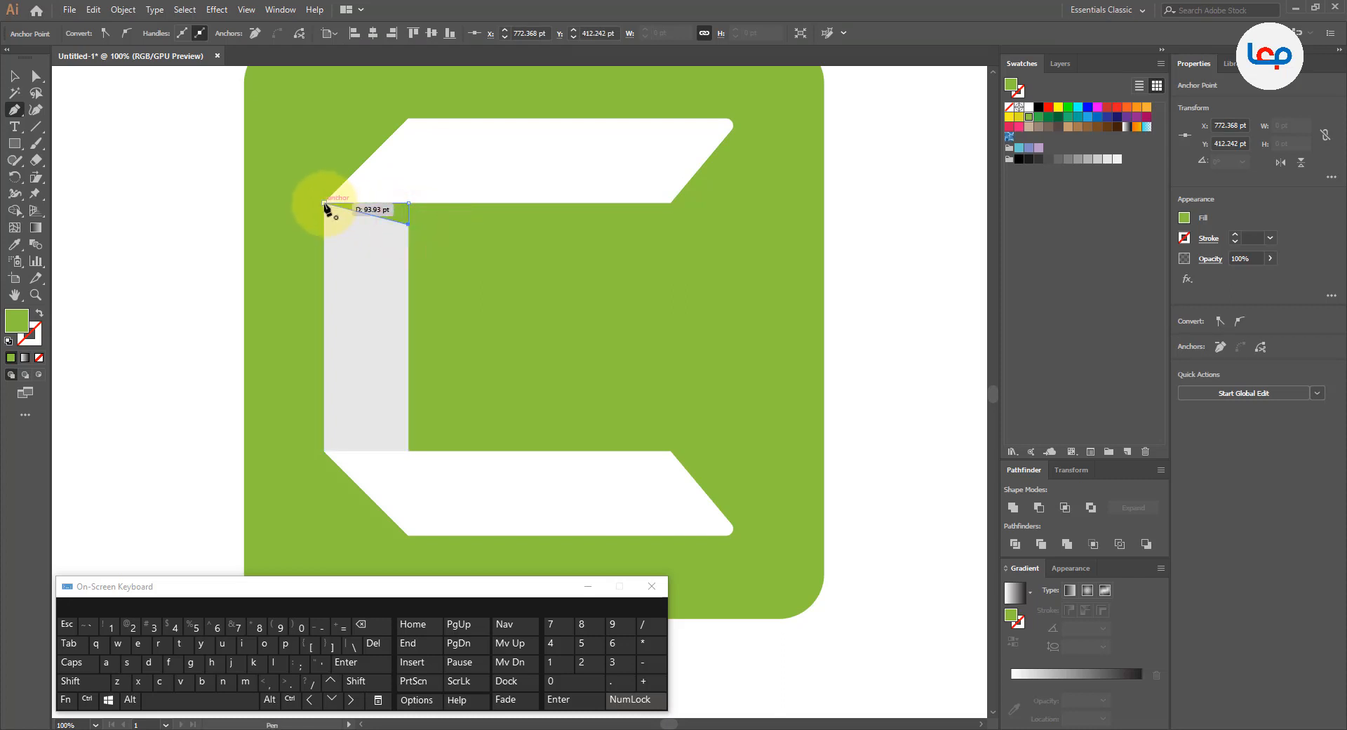
left_click(14, 76)
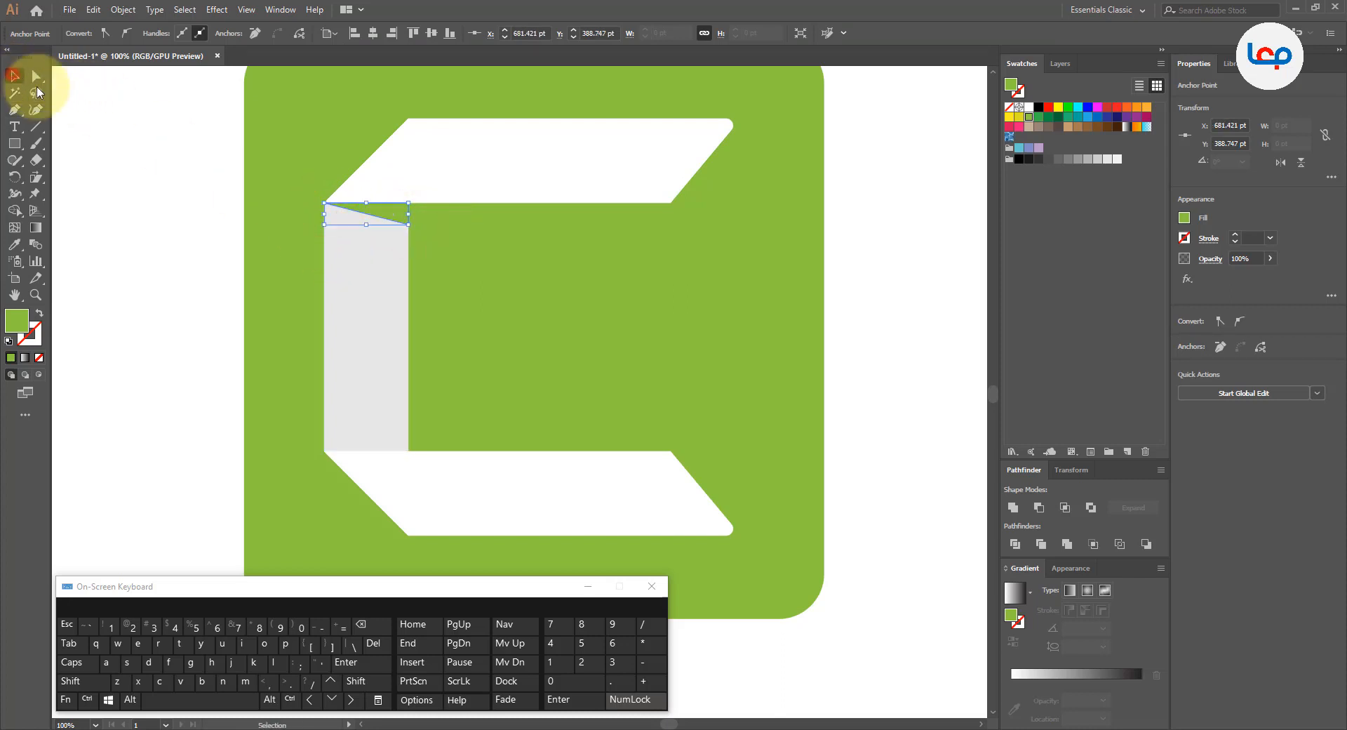
left_click(118, 185)
Step: Fill the thin triangle with black and set its opacity to 20%
left_click(394, 216)
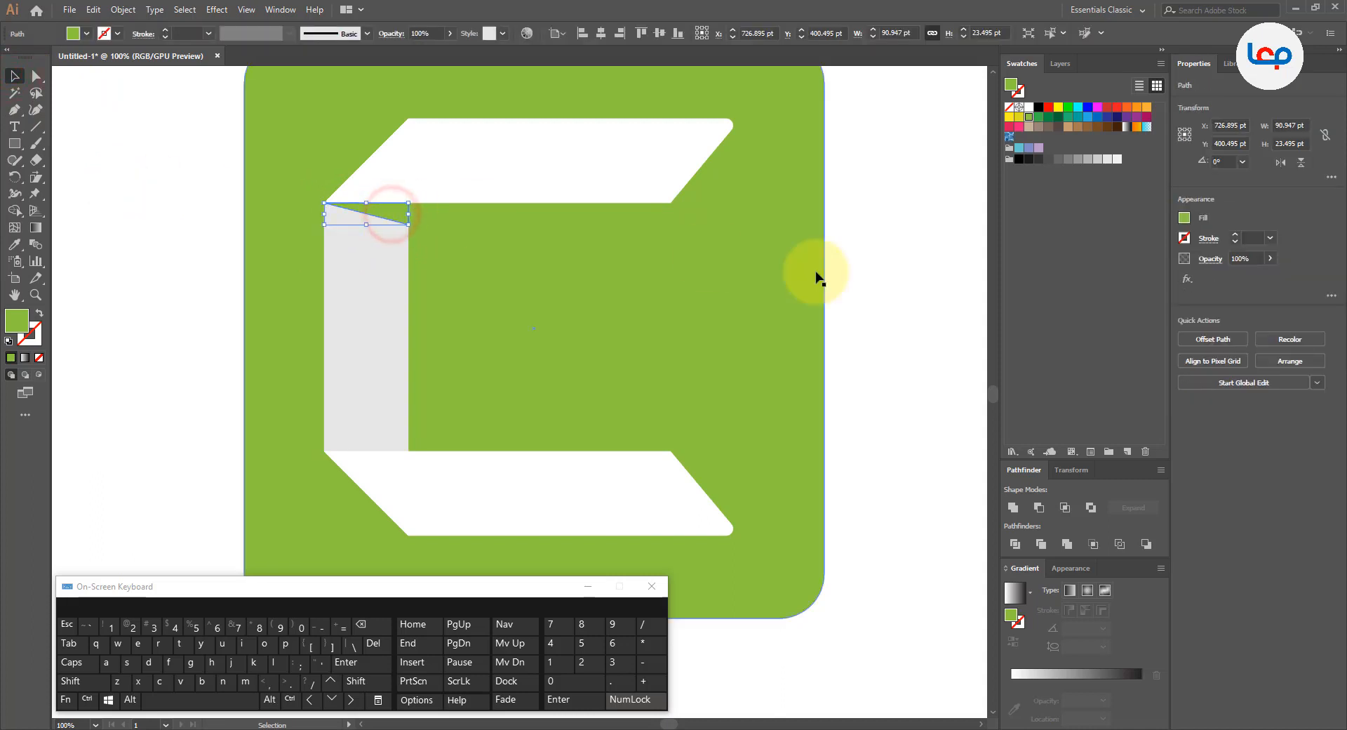
left_click(1040, 107)
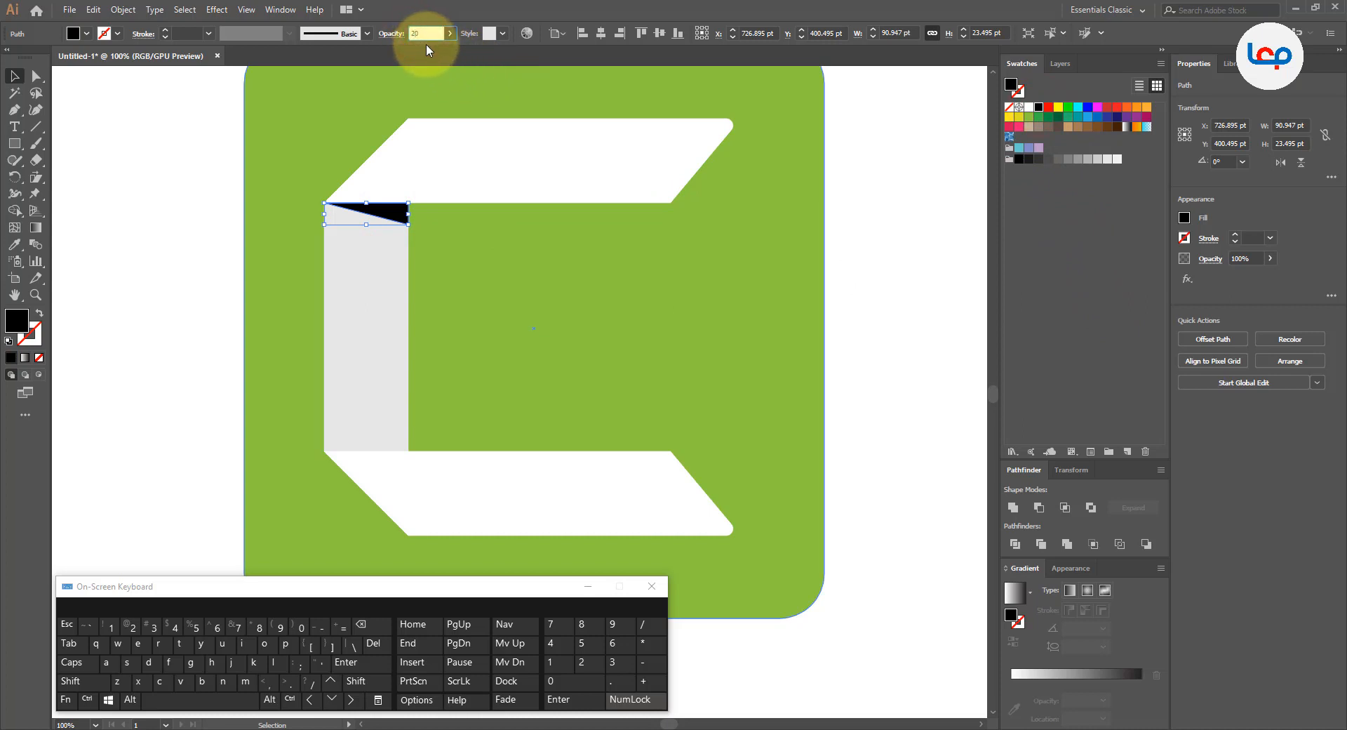
key("Return")
left_click(168, 205)
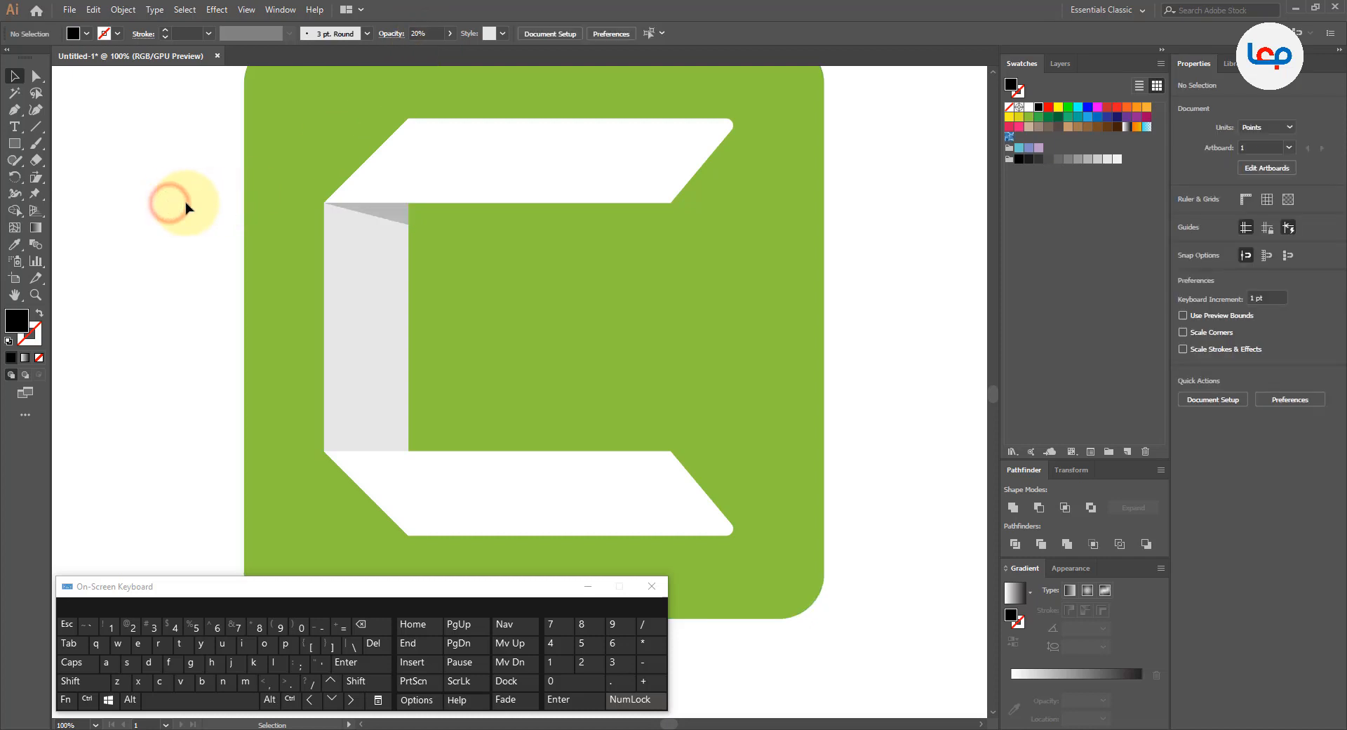
Step: Set the shadow triangle's opacity to 10%
left_click(412, 223)
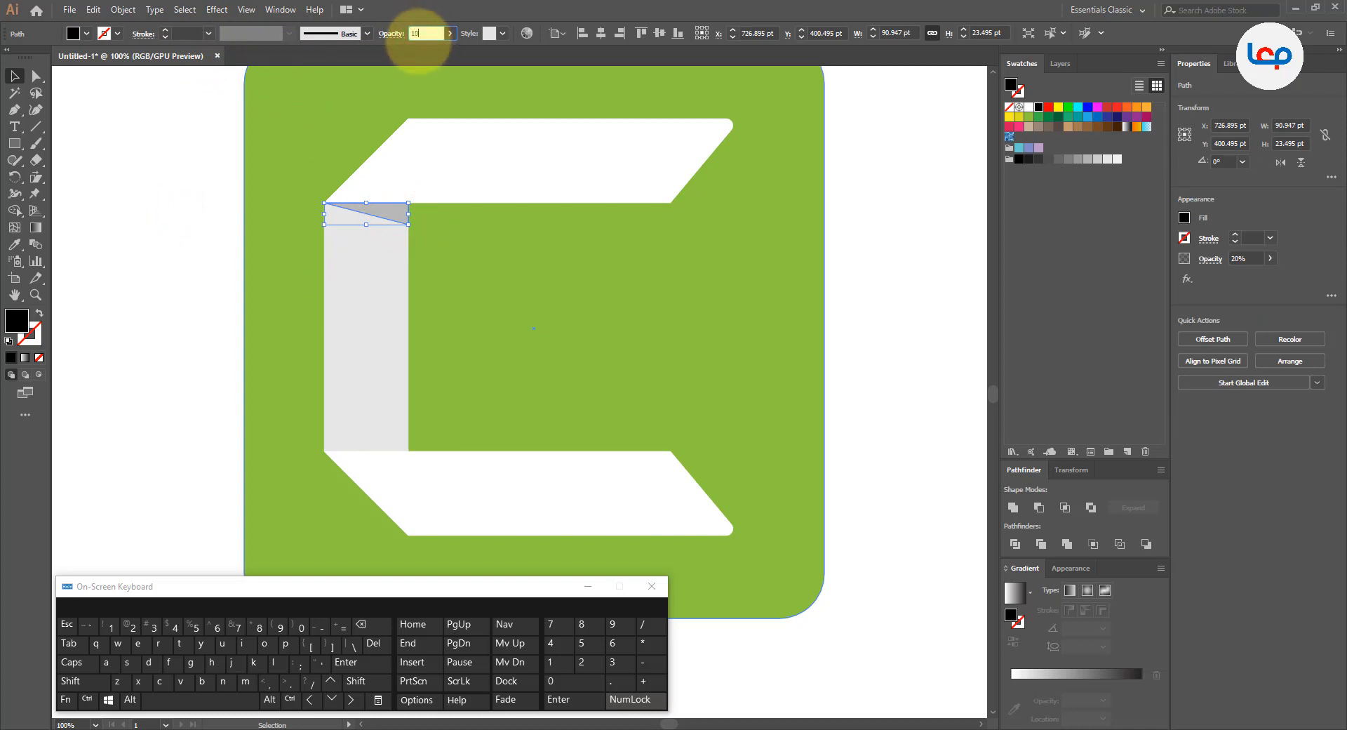
key("Return")
left_click(195, 208)
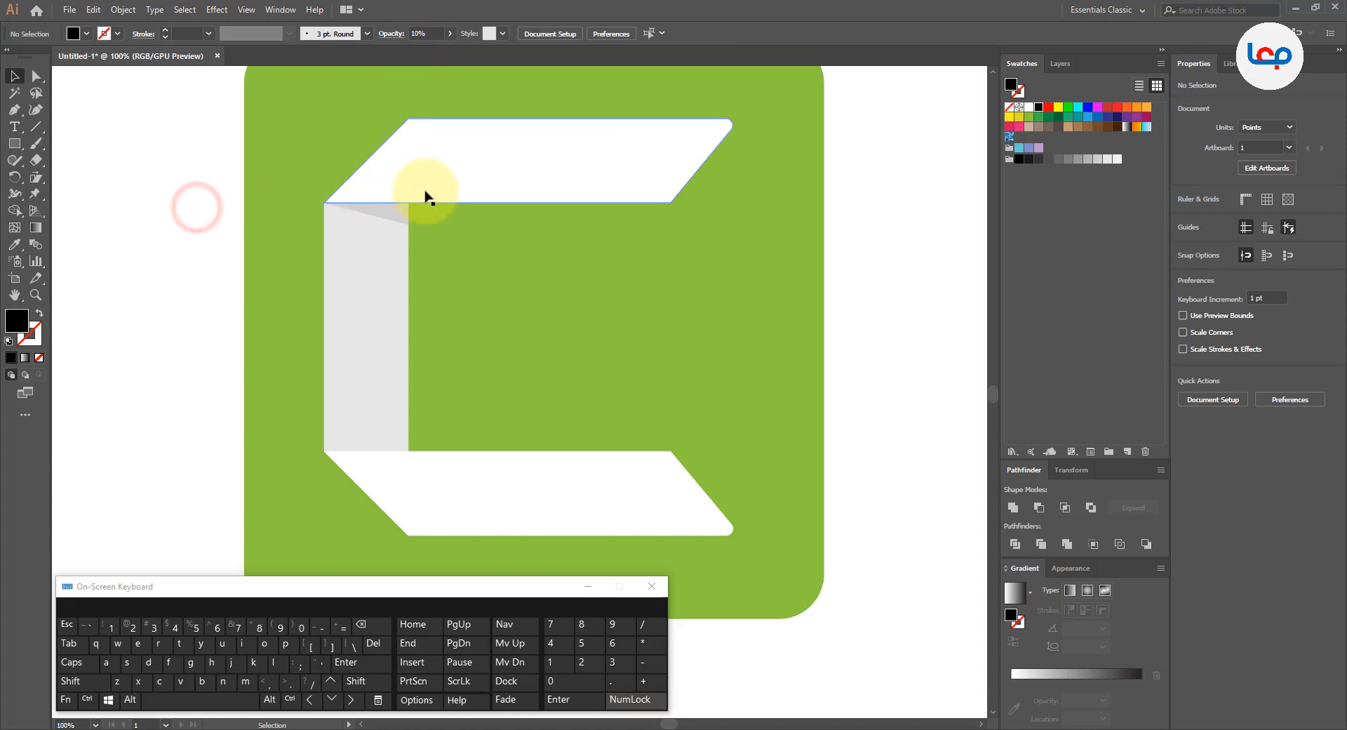
Step: Reflect a copy of the shadow triangle across the horizontal axis and move it to the lower end of the vertical bar
scroll(442, 224, "down", 2)
scroll(413, 256, "up", 2)
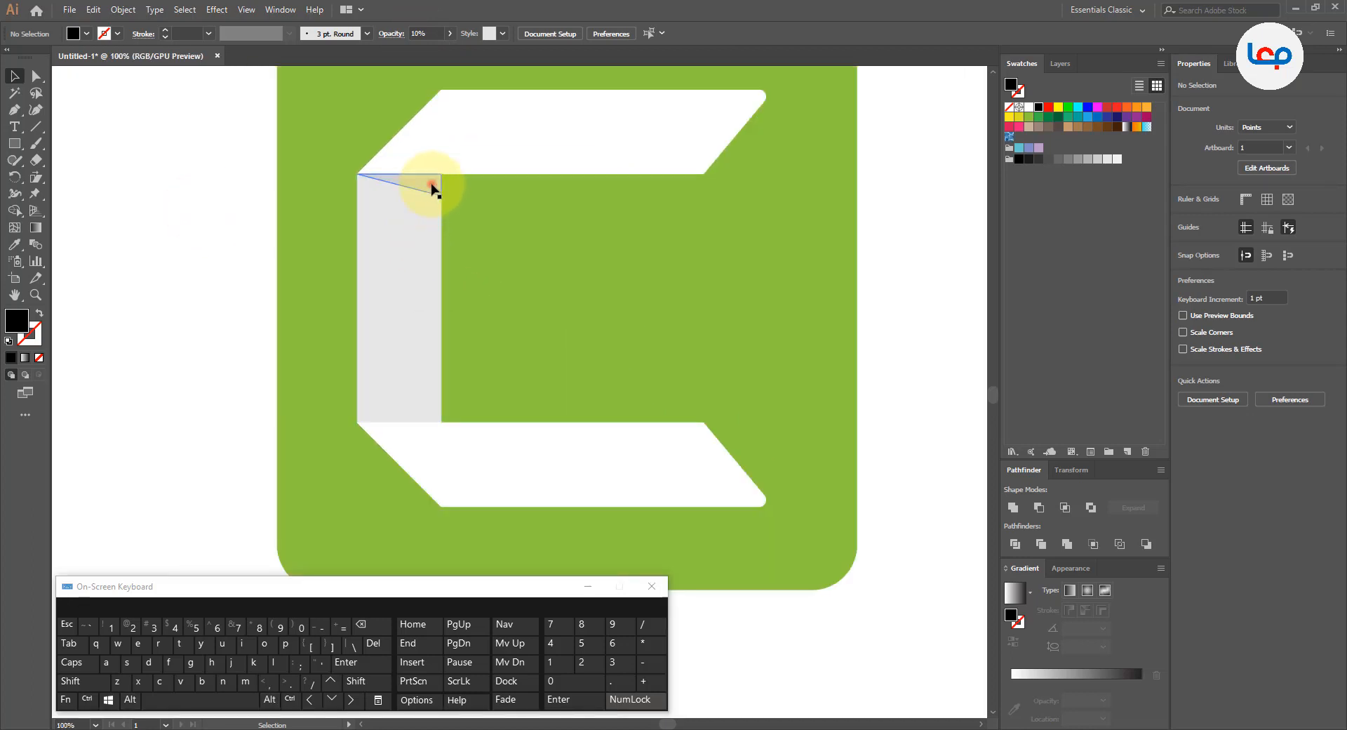
left_click(431, 184)
right_click(430, 183)
mouse_move(547, 395)
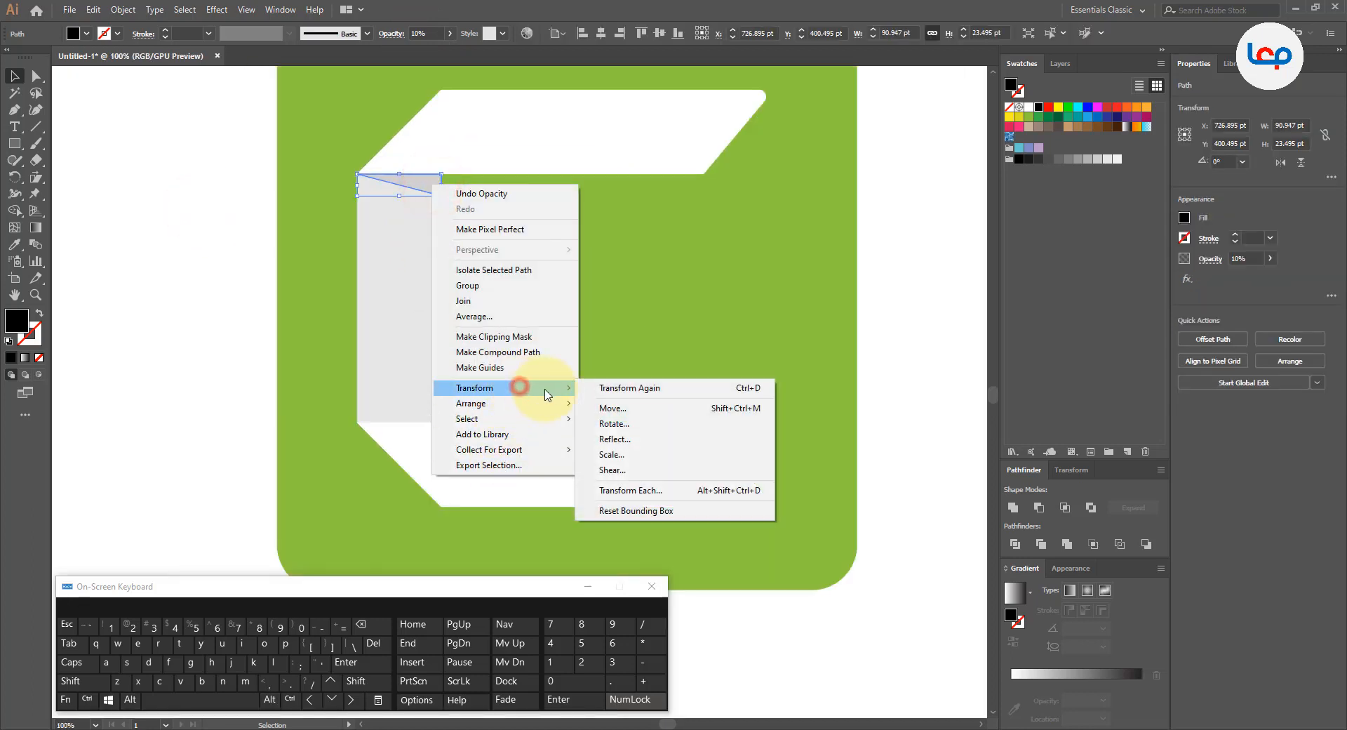
left_click(615, 439)
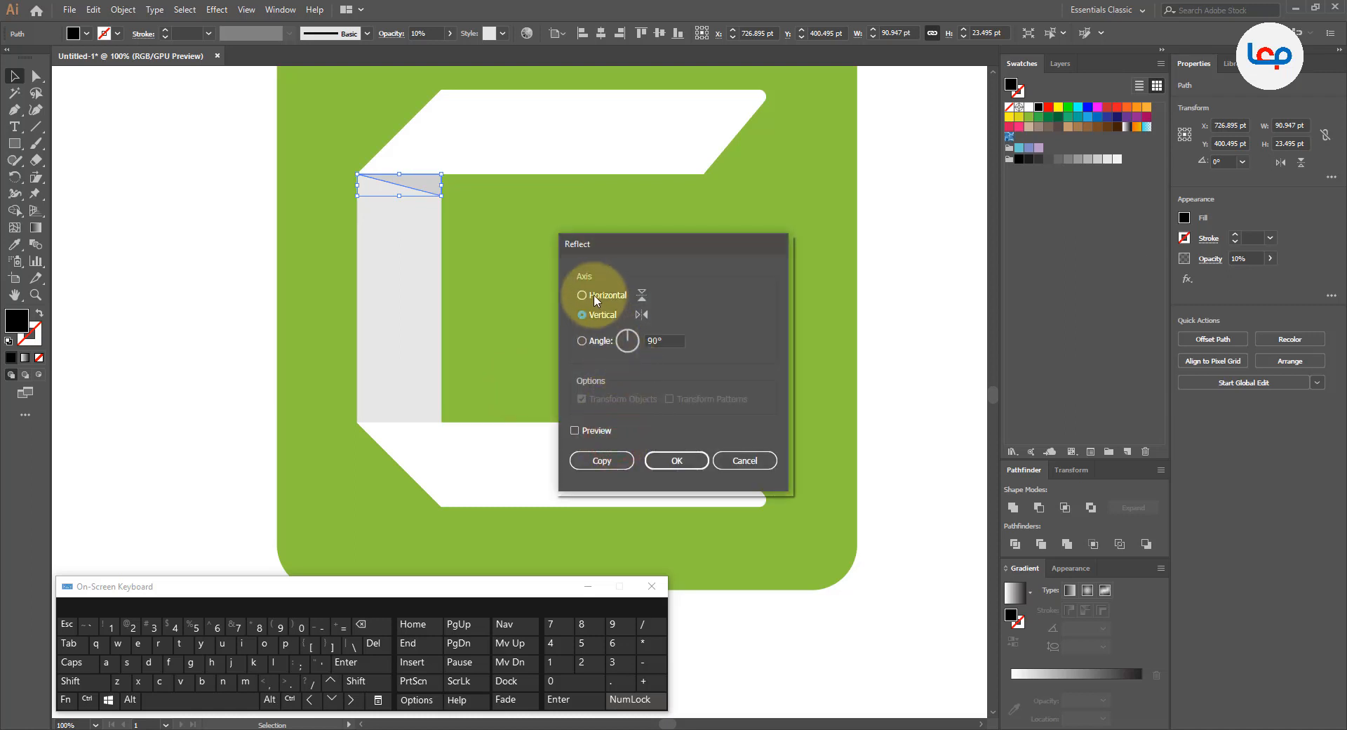
left_click(587, 295)
left_click(610, 460)
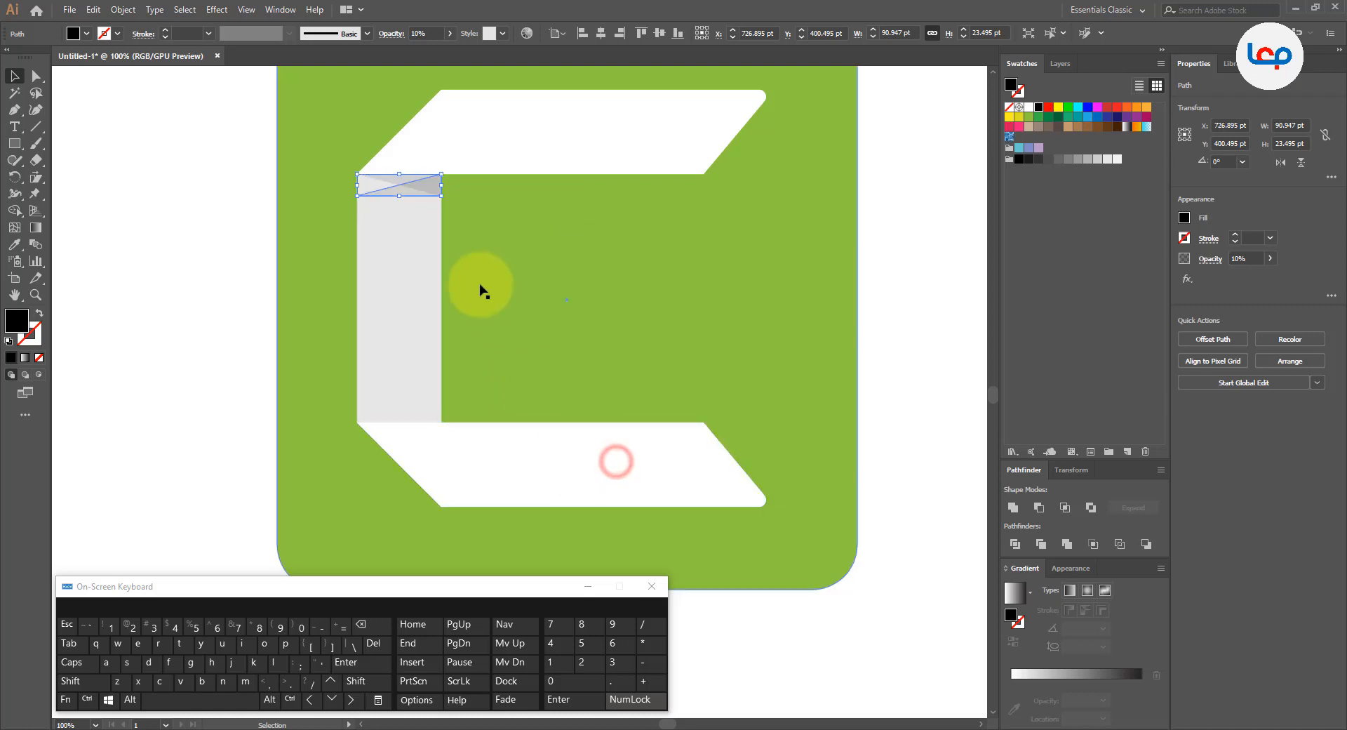
left_click_drag(426, 195, 435, 414)
left_click(216, 334)
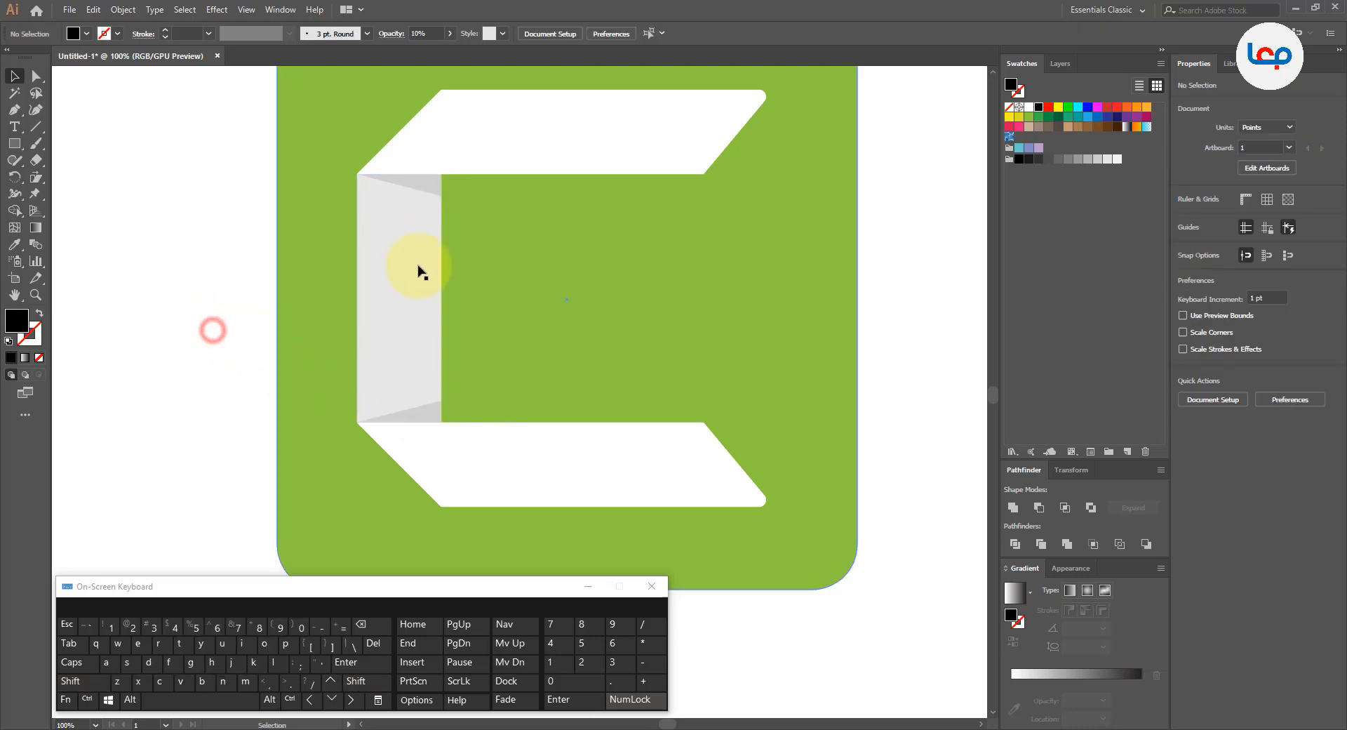
Step: Group the upper and lower shadow triangles on the C's vertical bar
key("ctrl+minus")
key("ctrl+minus")
key("ctrl+minus")
left_click(686, 296)
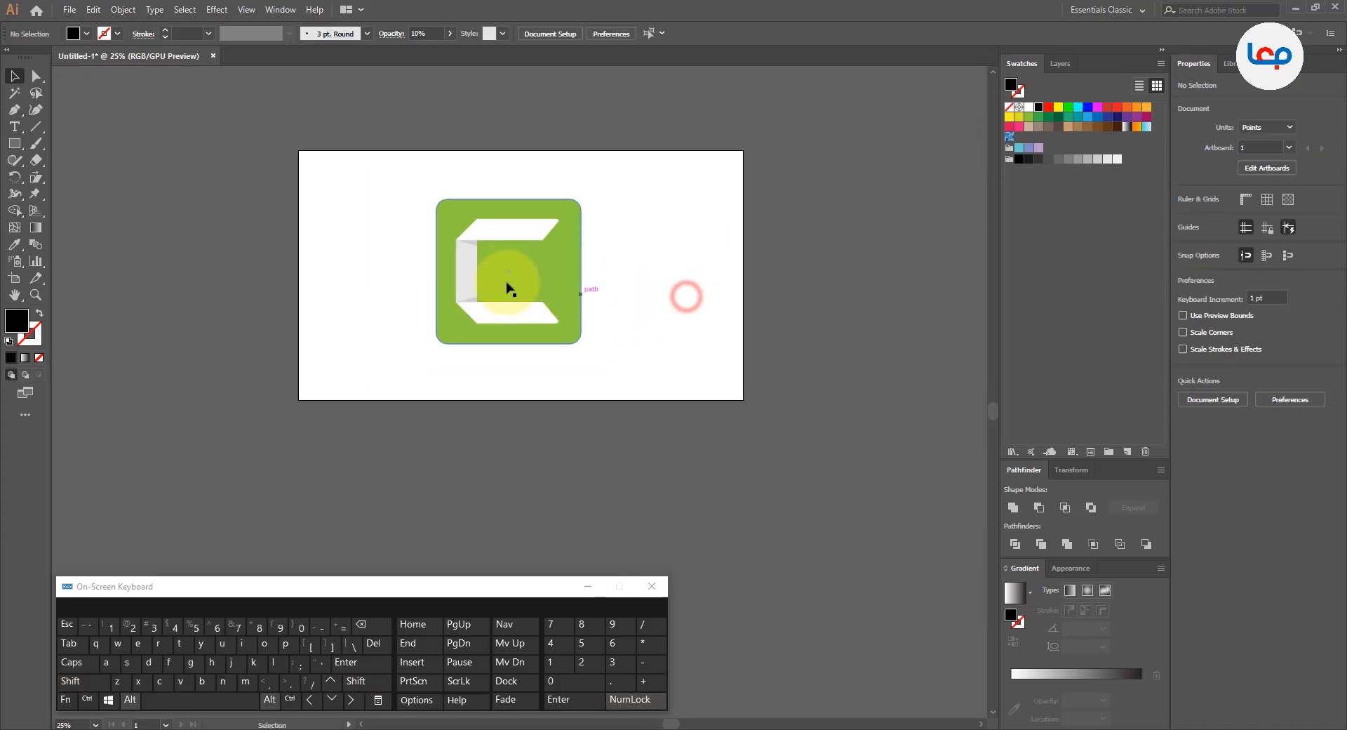
scroll(491, 269, "up", 2)
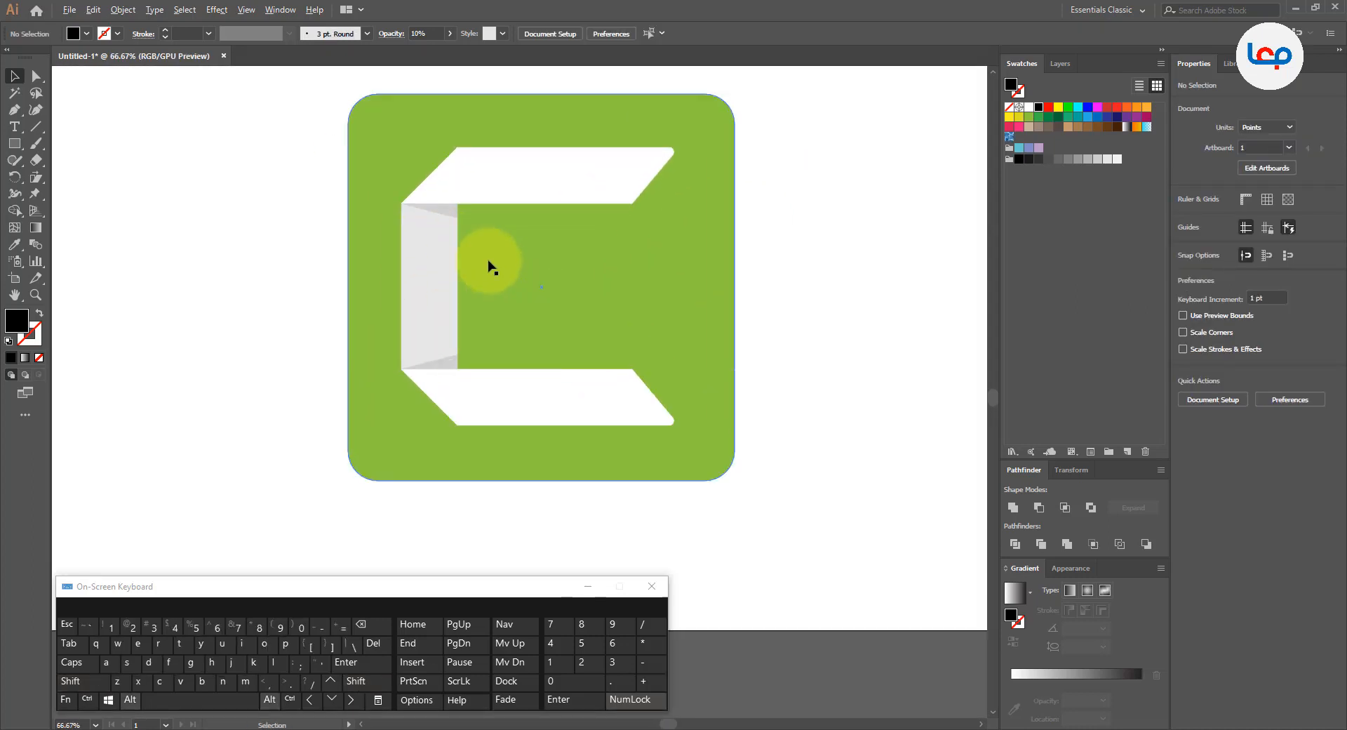
left_click(450, 213)
left_click(456, 360, "shift")
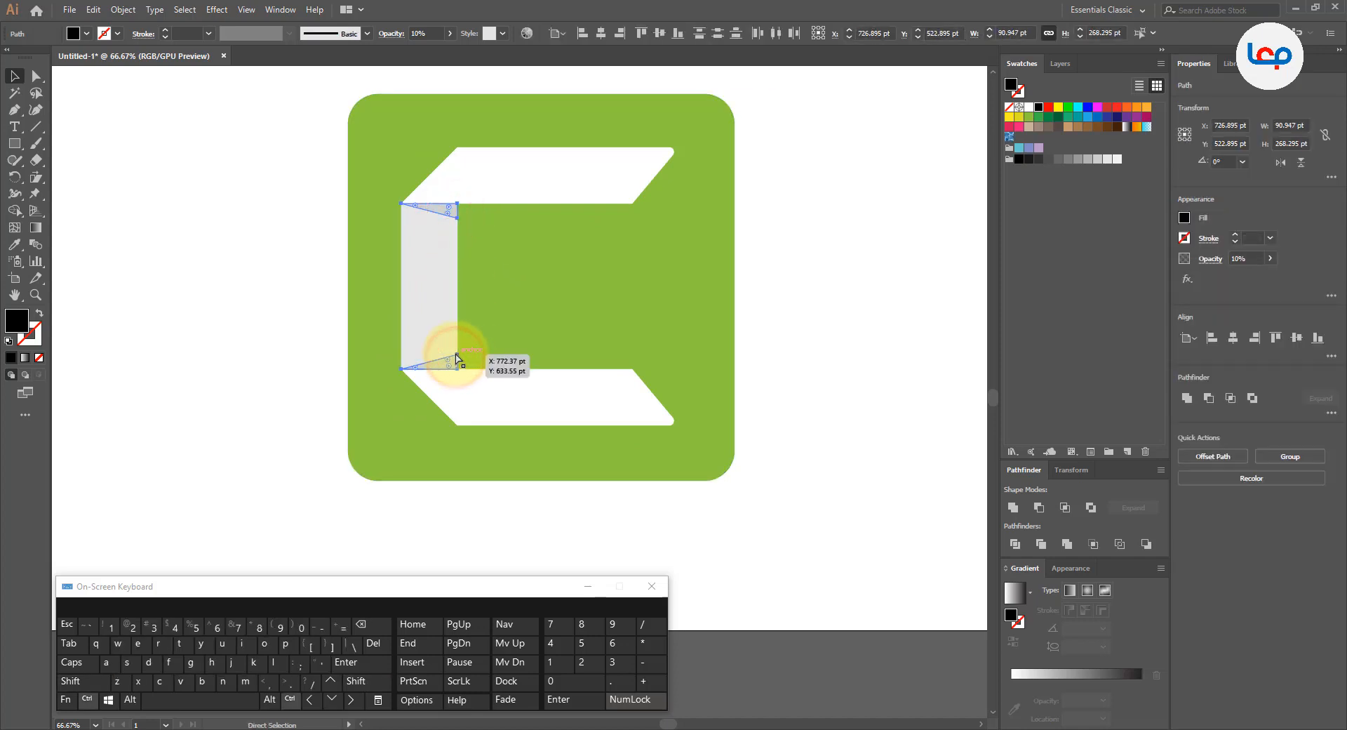
key("ctrl+g")
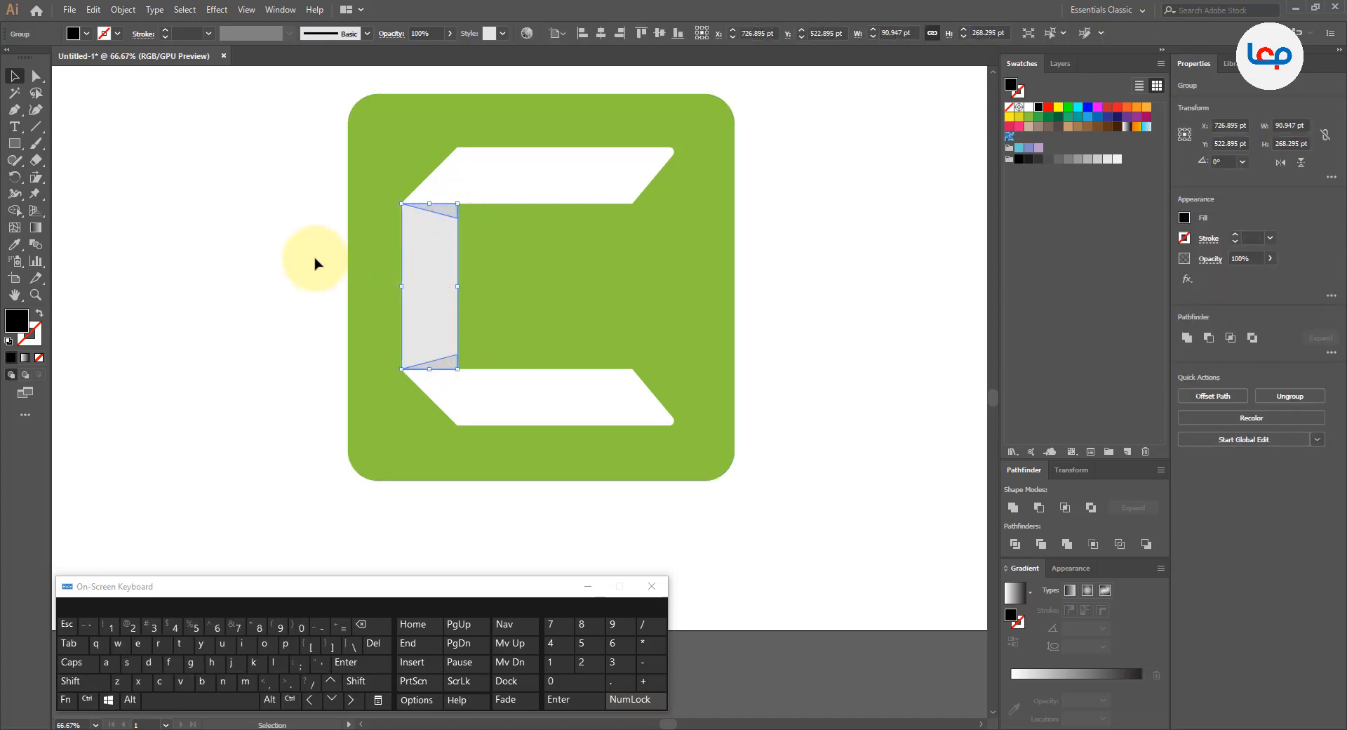
left_click(313, 260)
Step: Group the vertical bar, its shadow triangles and both white arms into one C shape
left_click(431, 261)
left_click(456, 202, "shift")
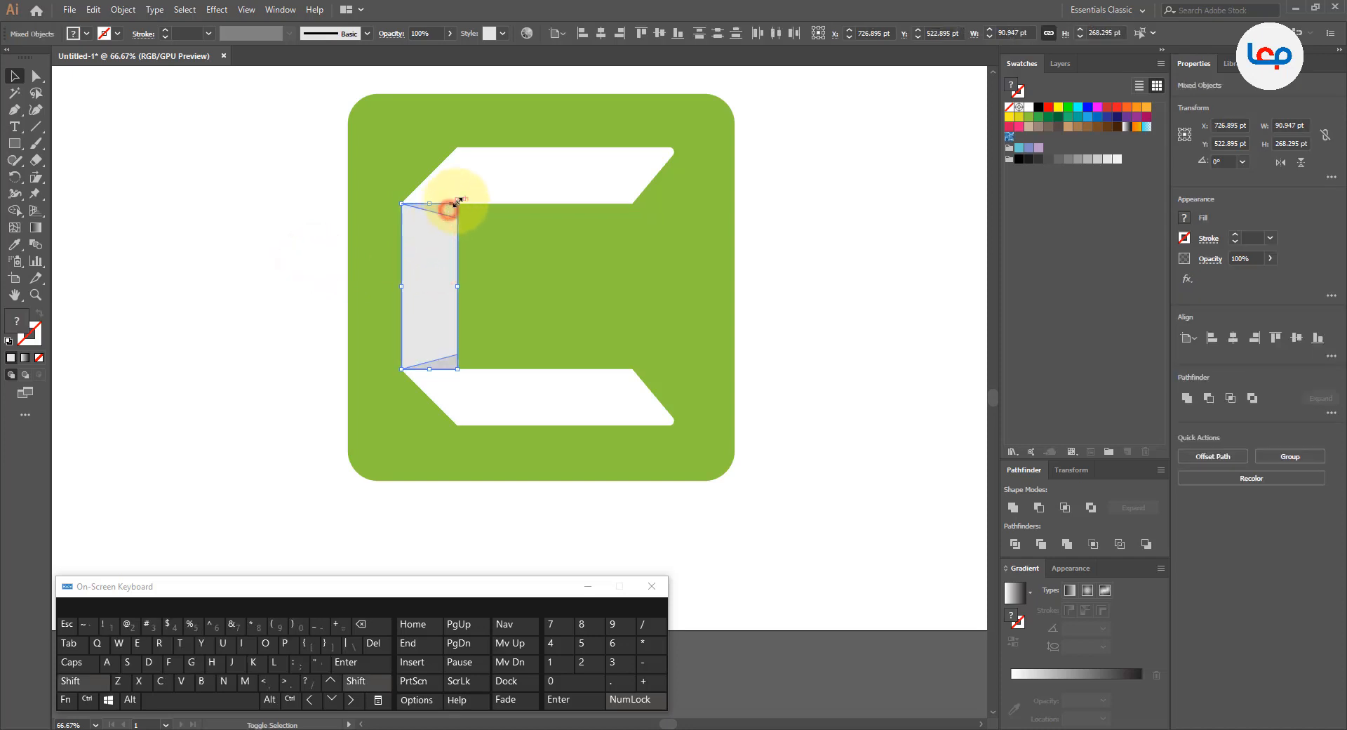
left_click(479, 188, "shift")
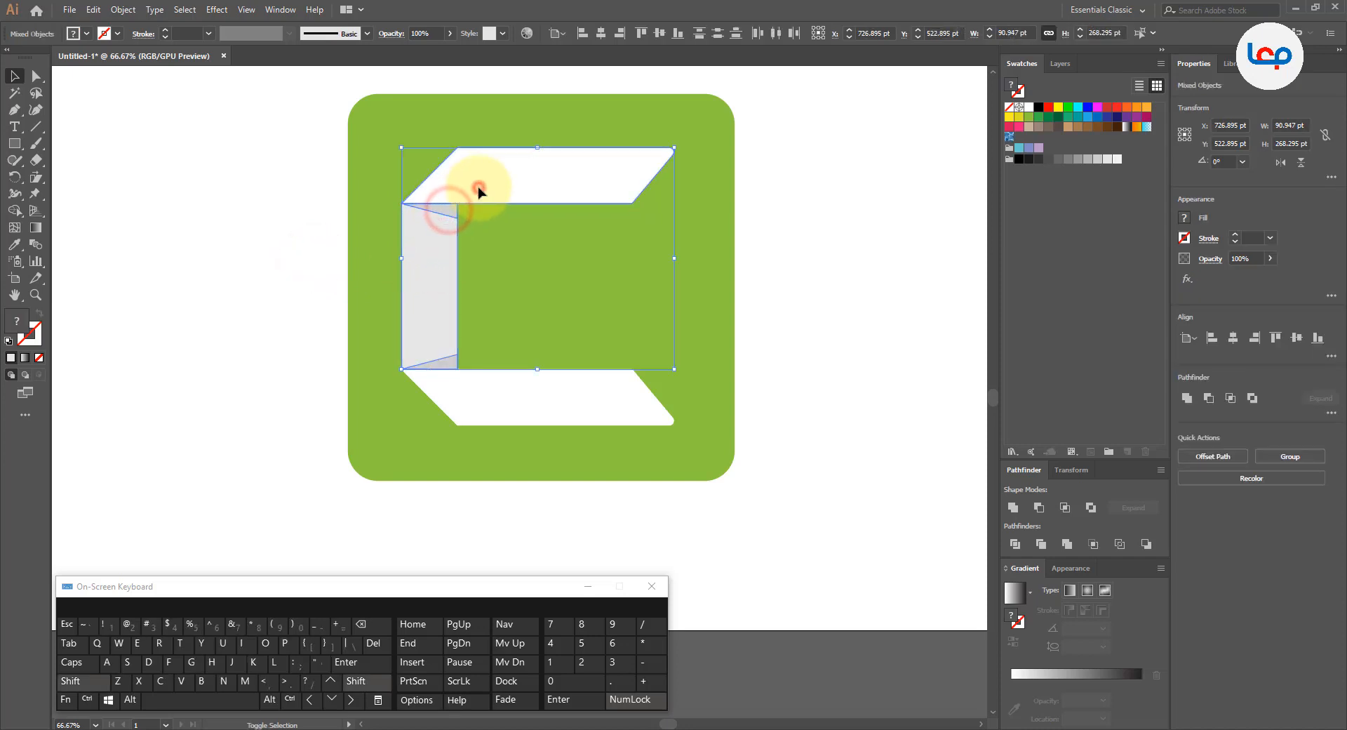
right_click(519, 401)
left_click(561, 483)
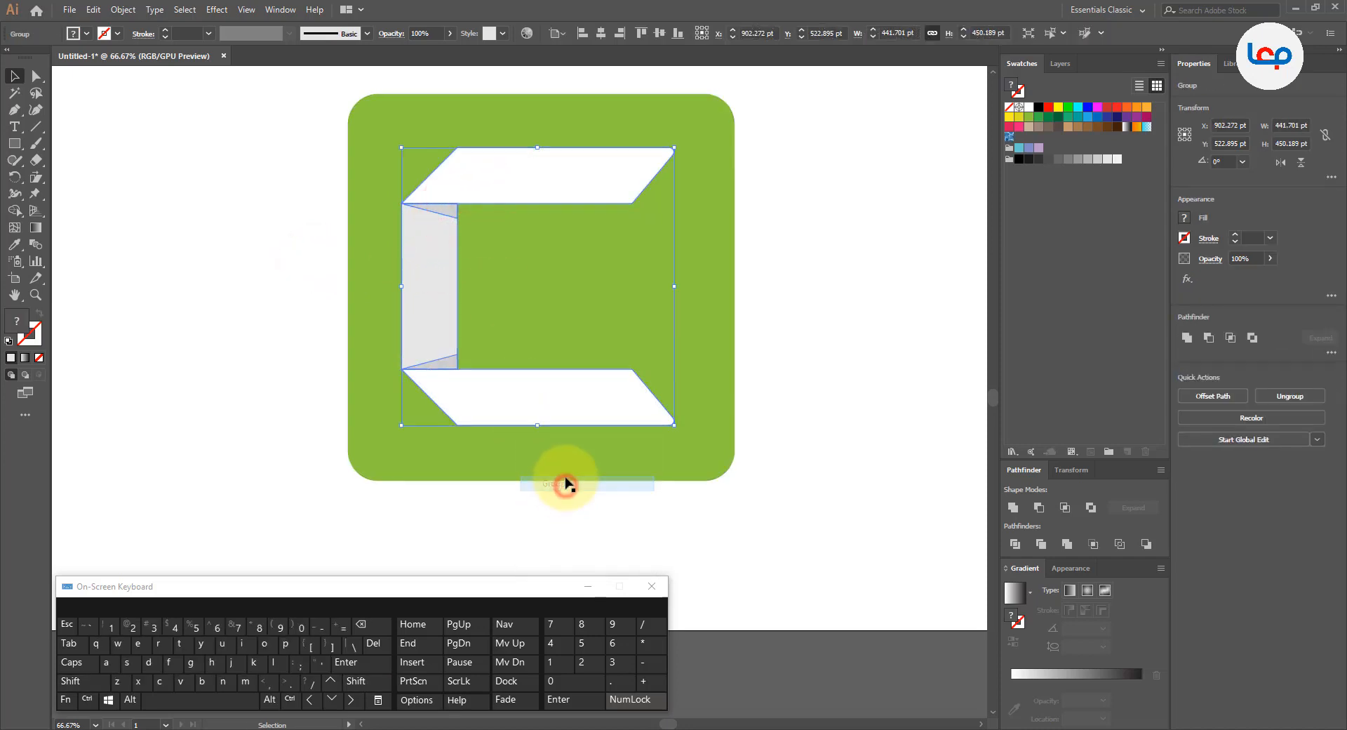
Step: Center the C group horizontally and vertically on the green square, using the square as the key object
scroll(580, 382, "down", 1)
left_click_drag(760, 238, 480, 393)
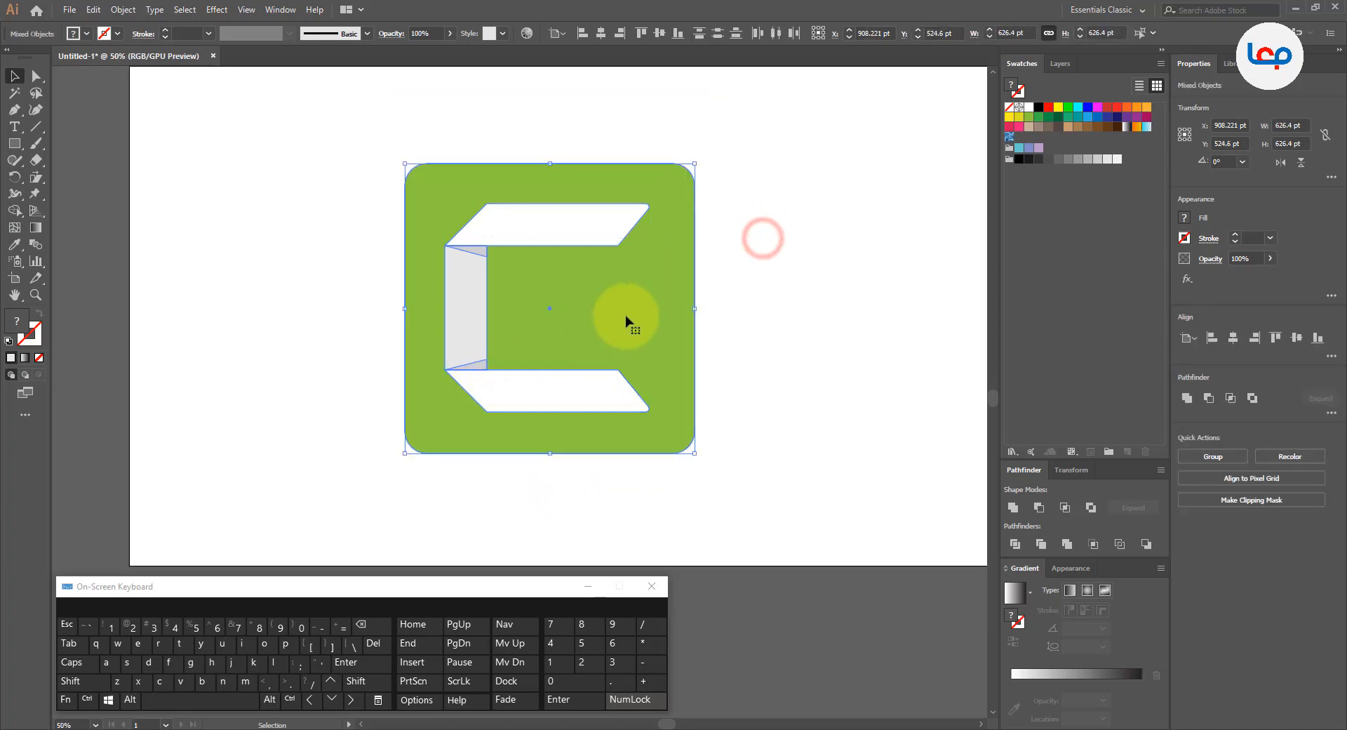
left_click(625, 317)
left_click(602, 36)
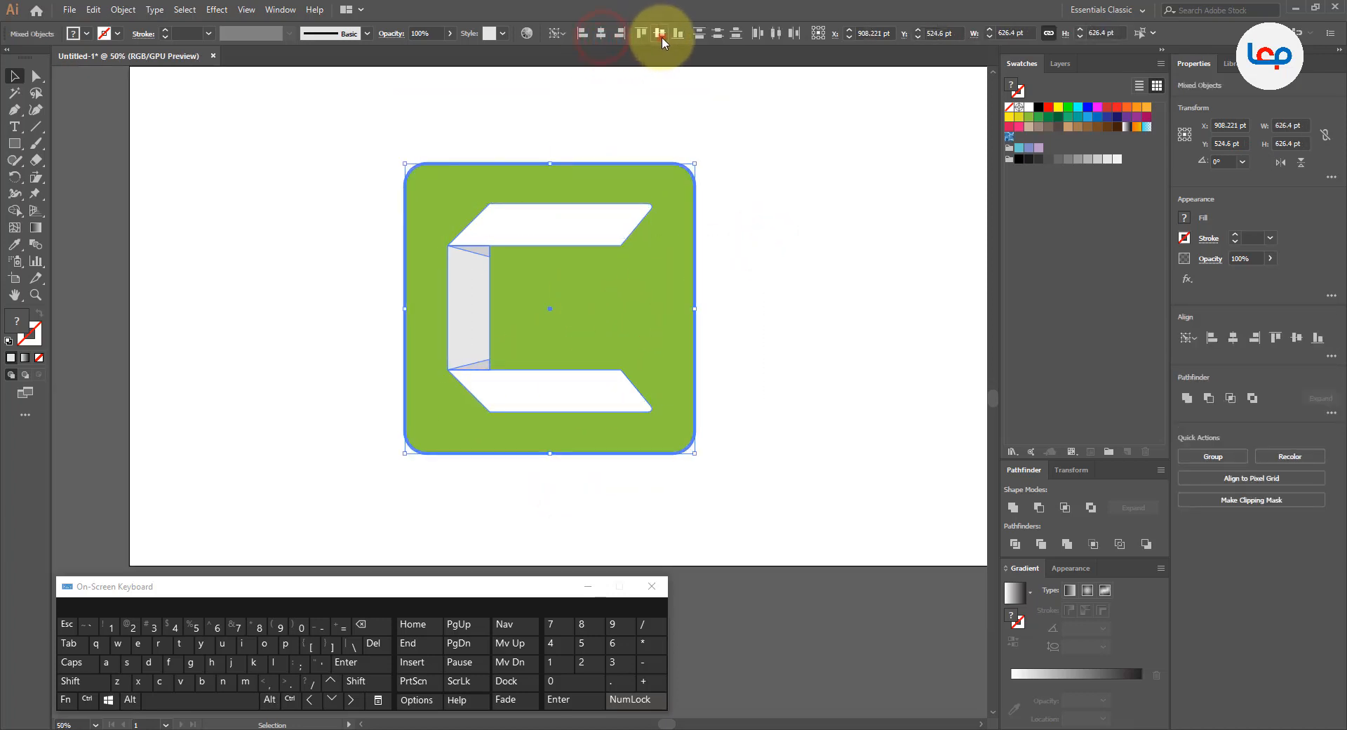
left_click(661, 35)
left_click(770, 200)
Step: Hide the on-screen keyboard and examine the finished C logo on the green square up close
scroll(625, 255, "down", 2)
scroll(659, 259, "up", 1)
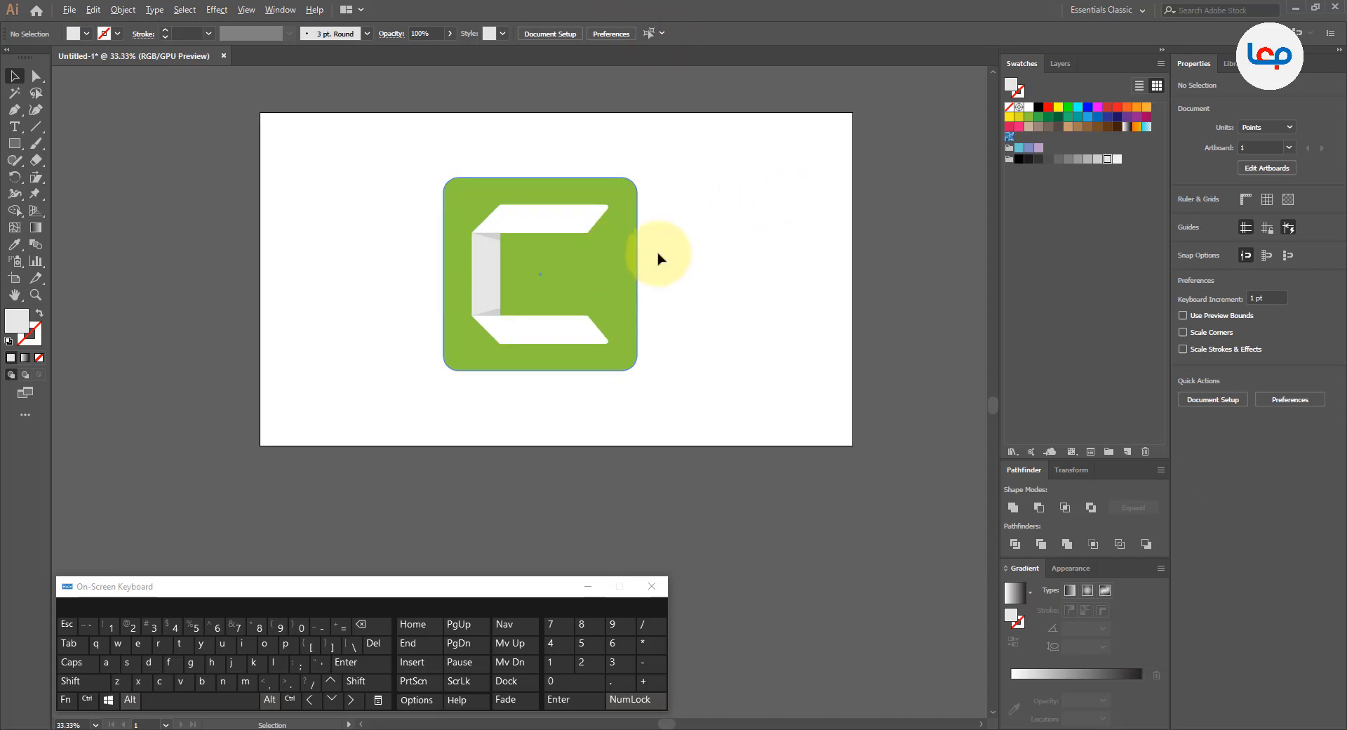
scroll(537, 259, "up", 1)
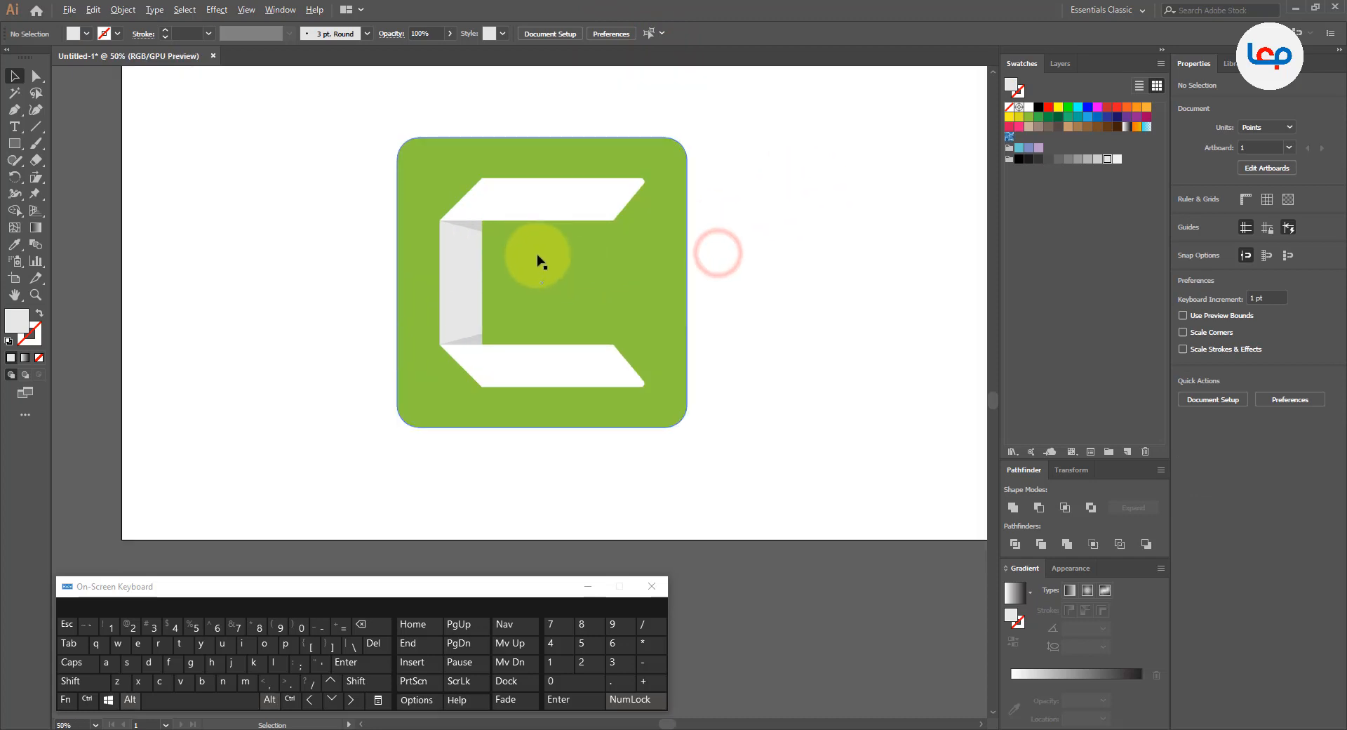
left_click(741, 210)
scroll(664, 181, "up", 1)
left_click(588, 586)
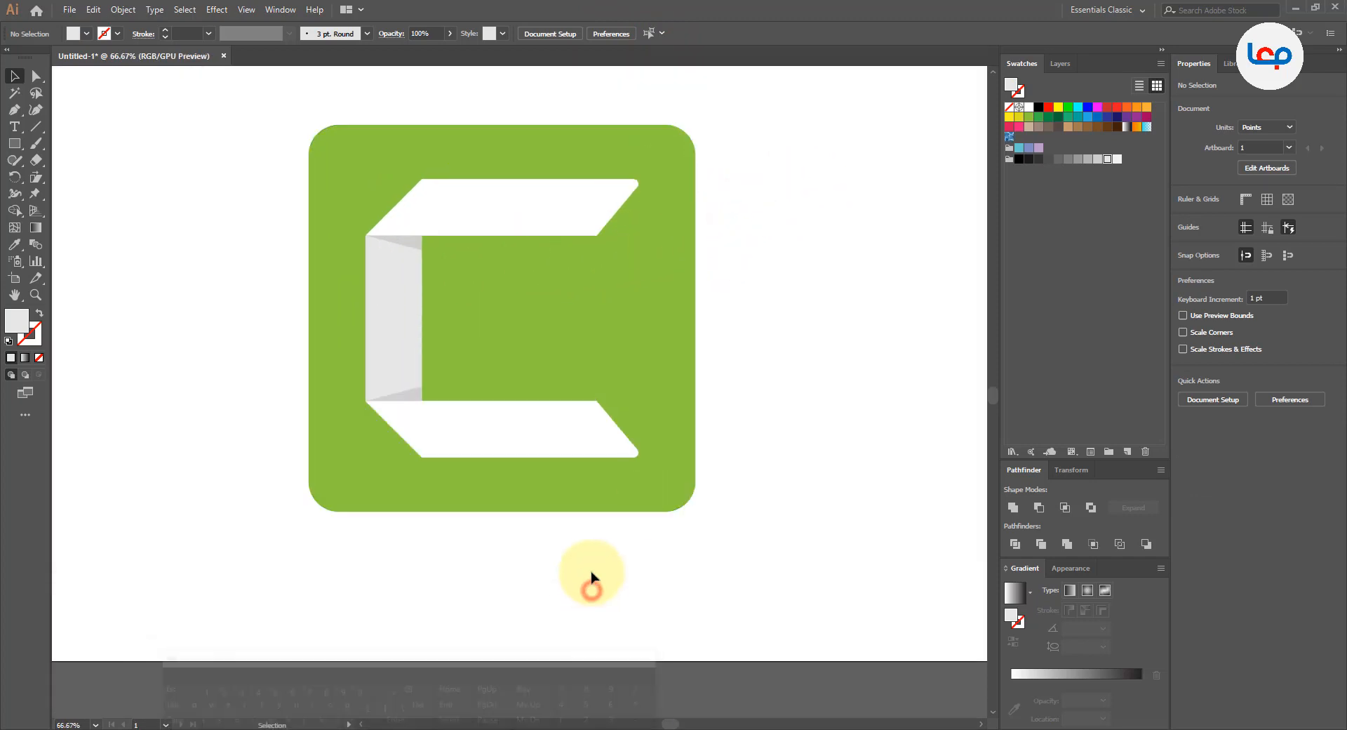
scroll(505, 181, "up", 1)
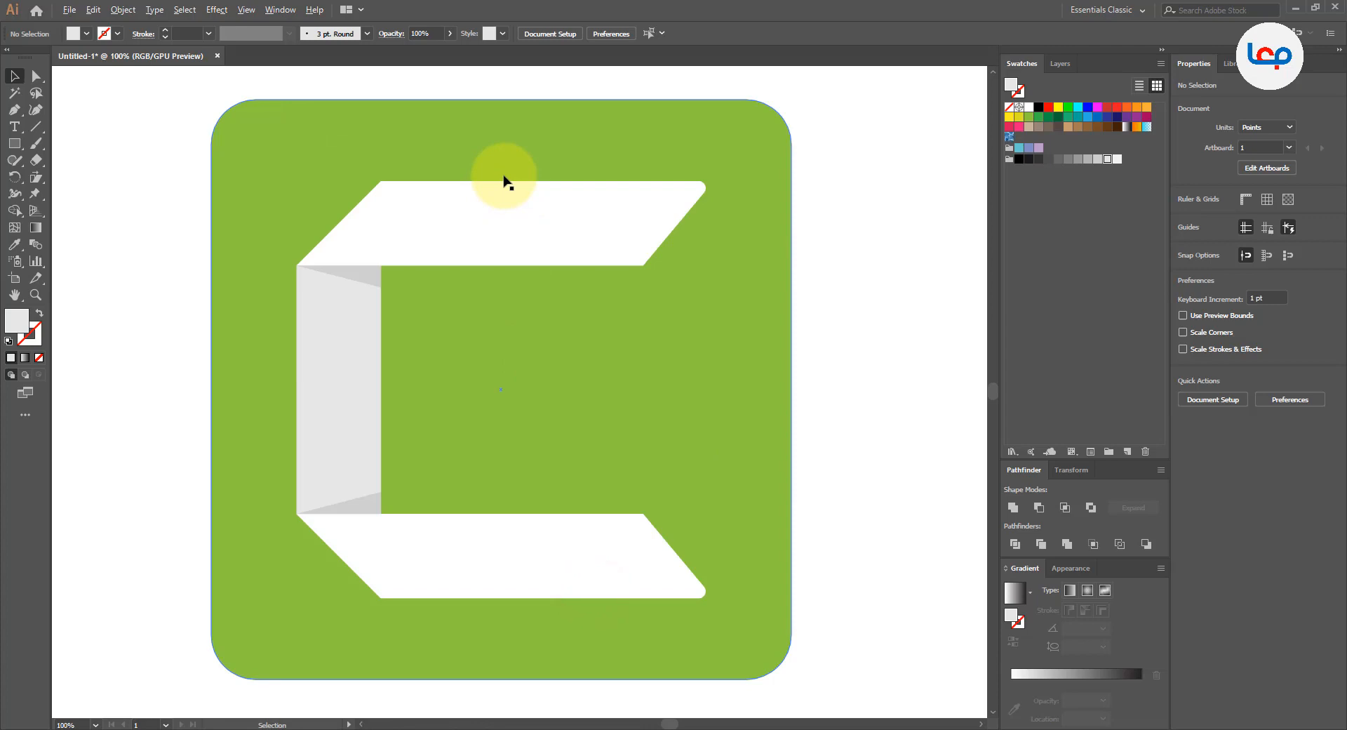
left_click(806, 212)
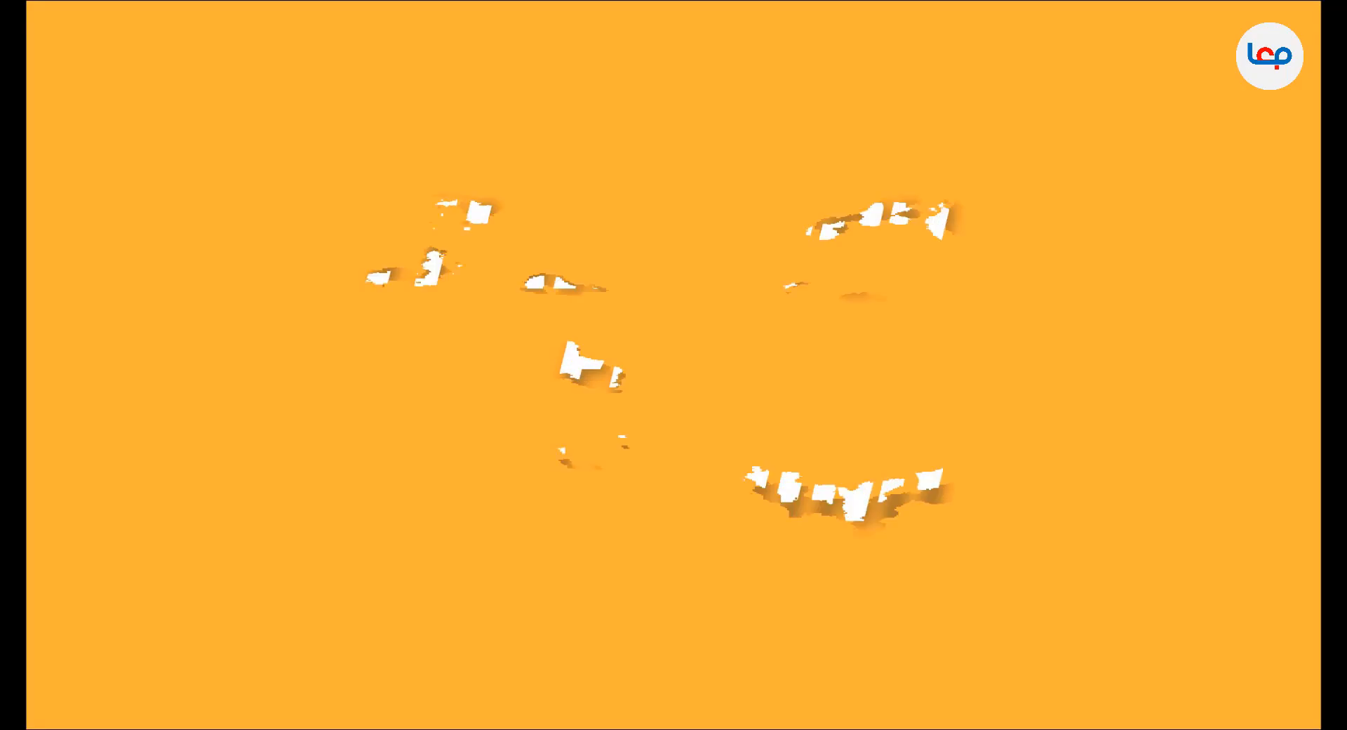